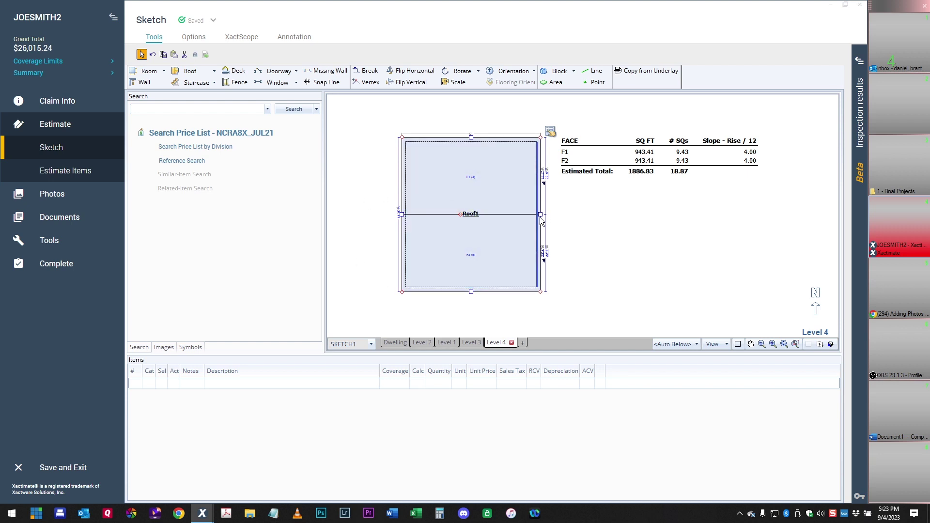
Resize the gable roof by its east and south edges to about 34' 5" wide with a span of about 41' 6".
left_click_drag(541, 214, 521, 215)
scroll(470, 228, "up", 1)
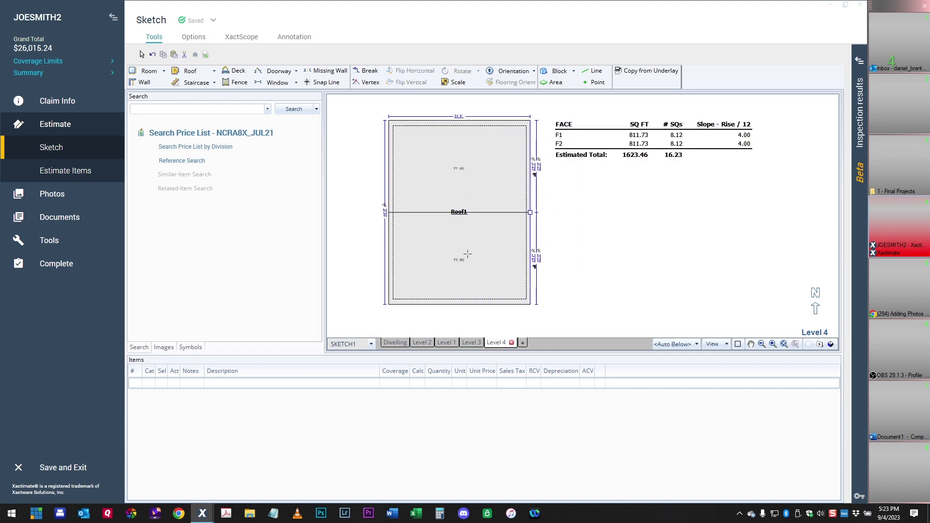
left_click(453, 273)
left_click_drag(459, 303, 460, 291)
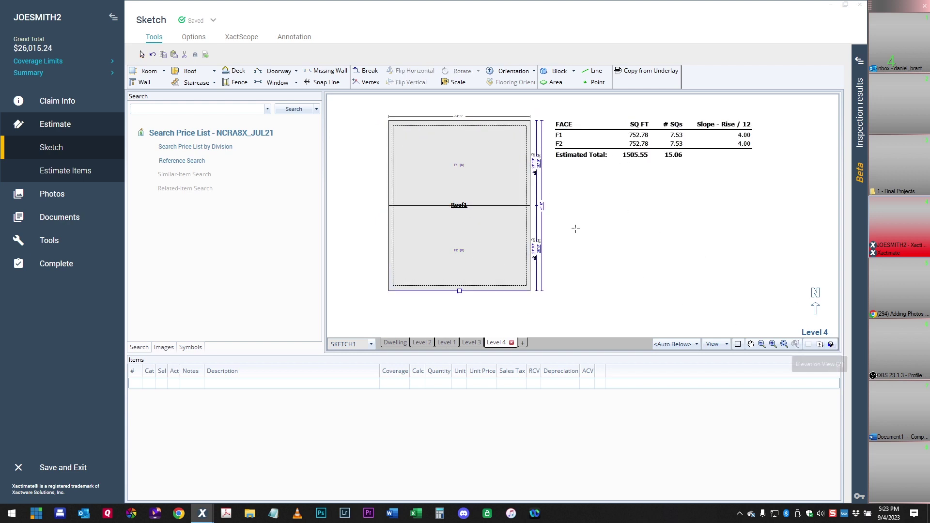
Set the slope of both faces of Roof1 to 8" rise per 12.
left_click(477, 222)
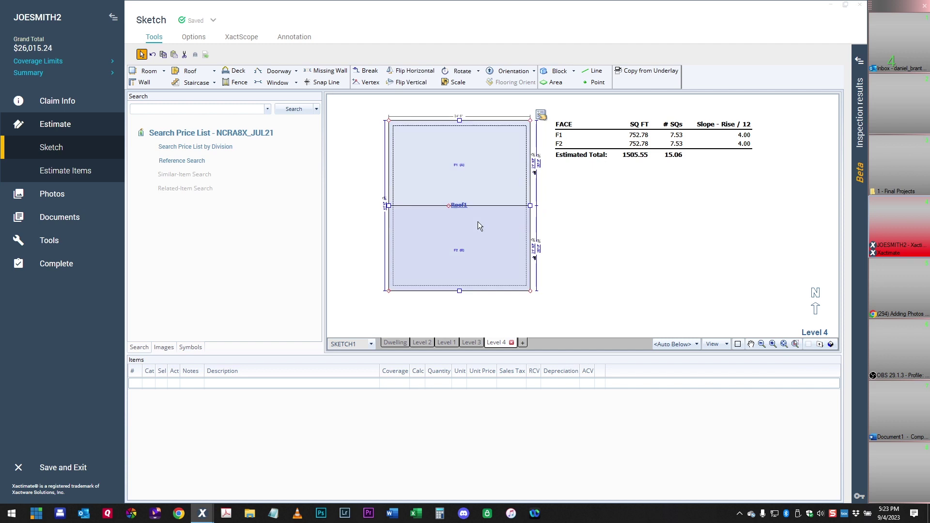
left_click(541, 117)
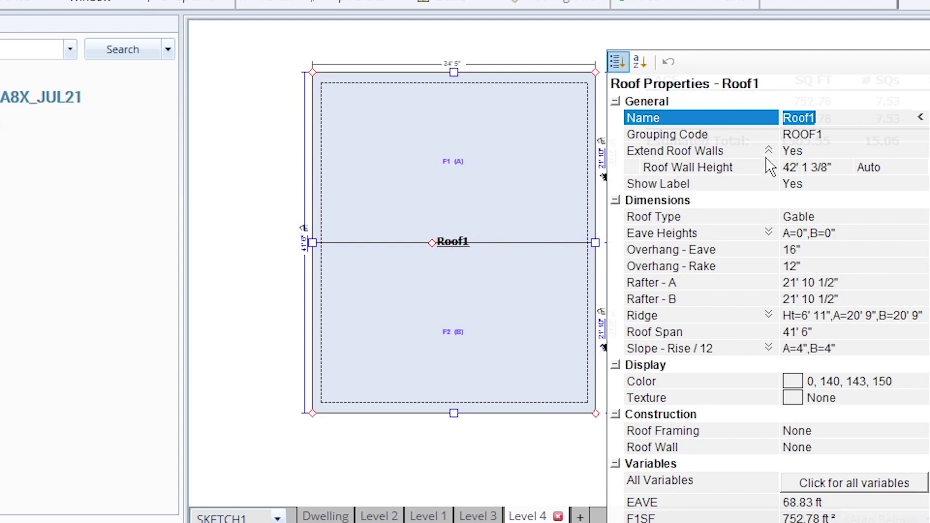
left_click(795, 355)
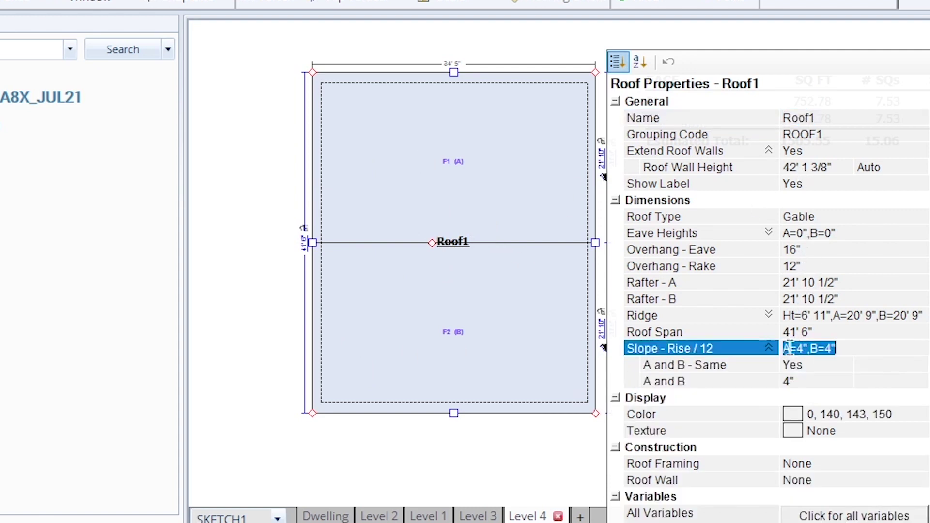
left_click(793, 382)
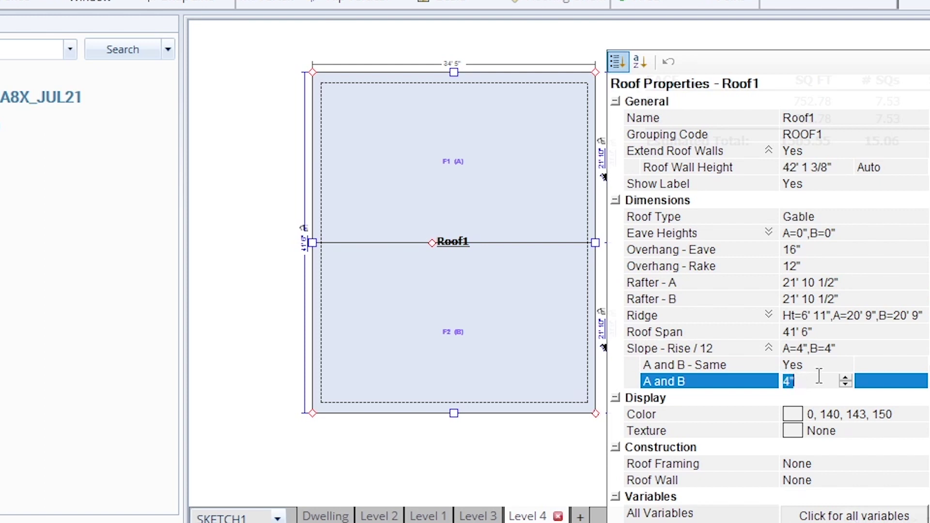
type("8")
key("Return")
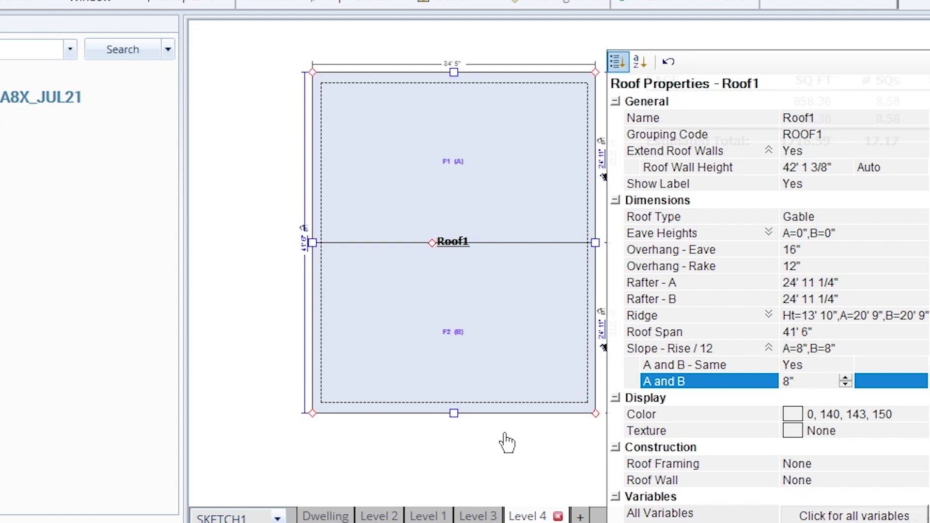
left_click(425, 270)
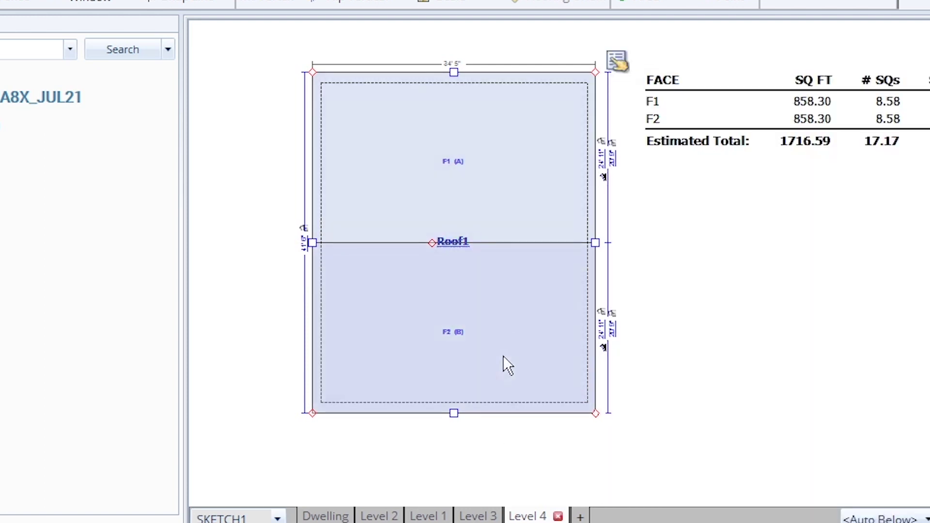
Shorten Roof1 to a span of about 38' 5", break its south eave and extend the western segment about 3' 6" as a gable.
left_click_drag(457, 413, 457, 388)
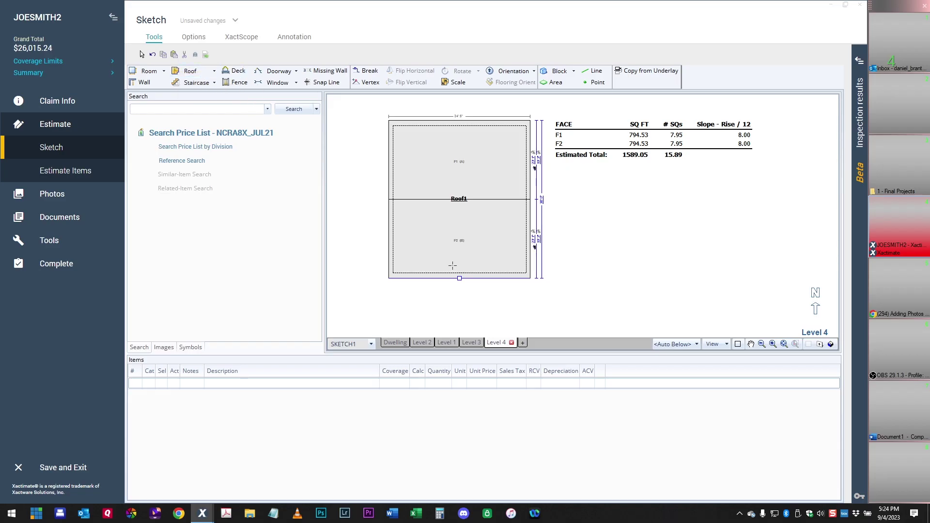
left_click(371, 71)
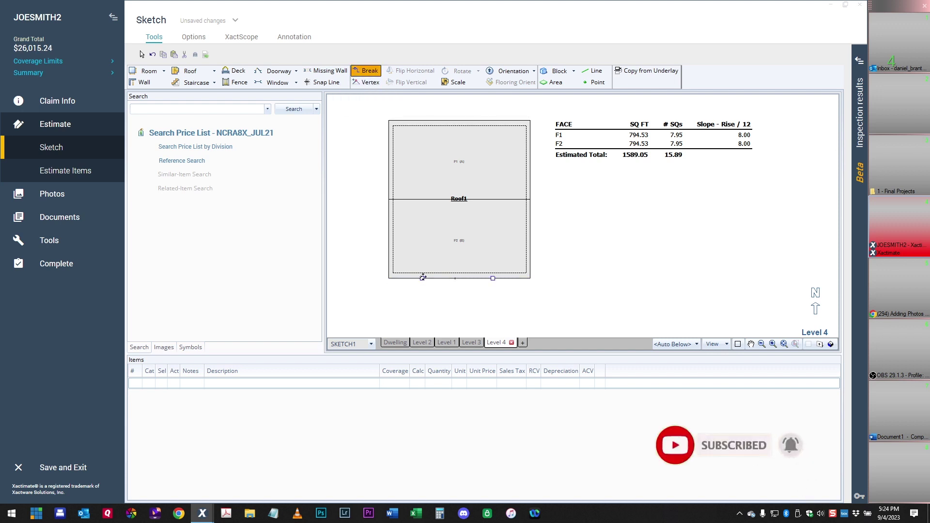
left_click(423, 279)
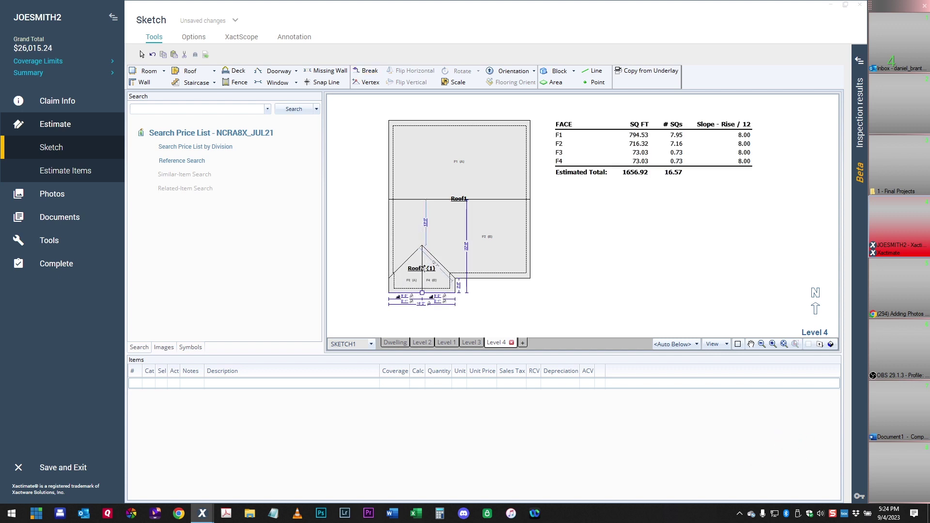
Shift the front gable's two side walls outward and Roof1's south wall toward its eave to adjust the overhangs.
scroll(392, 274, "up", 5)
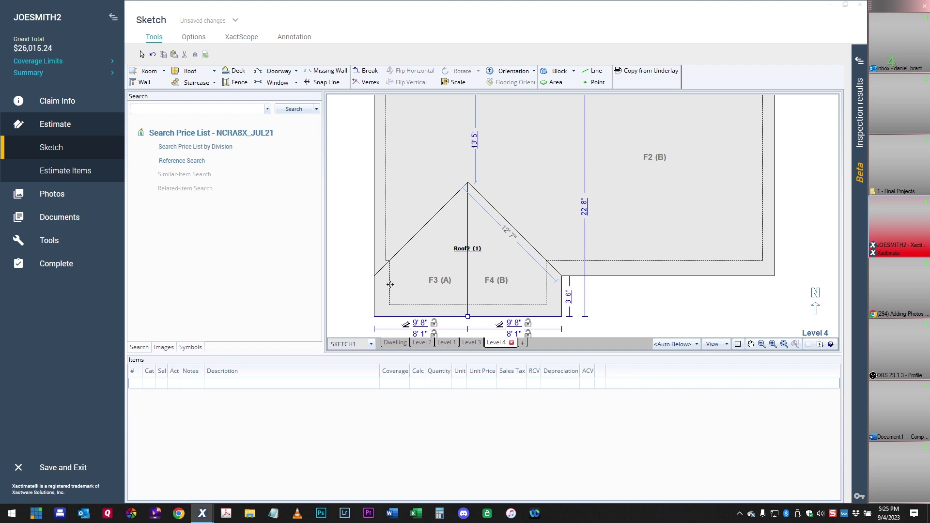
left_click(389, 282)
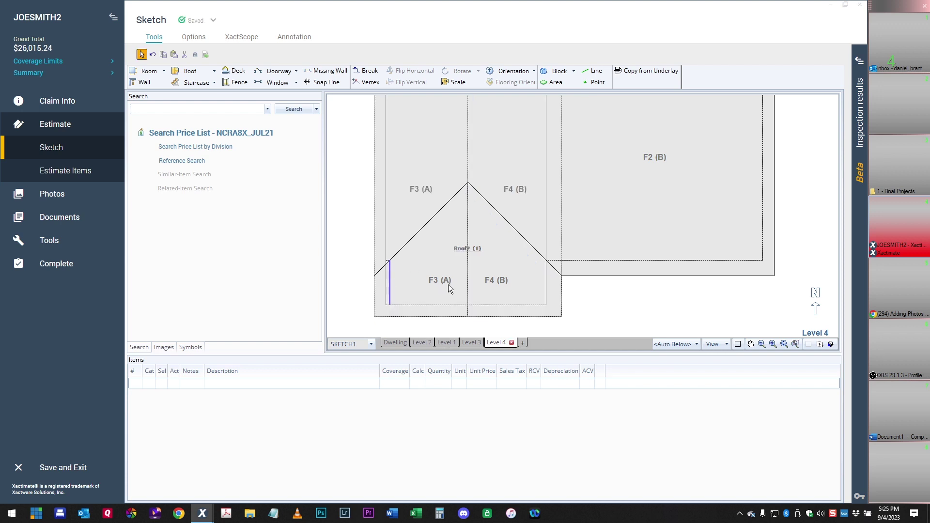
left_click(547, 287)
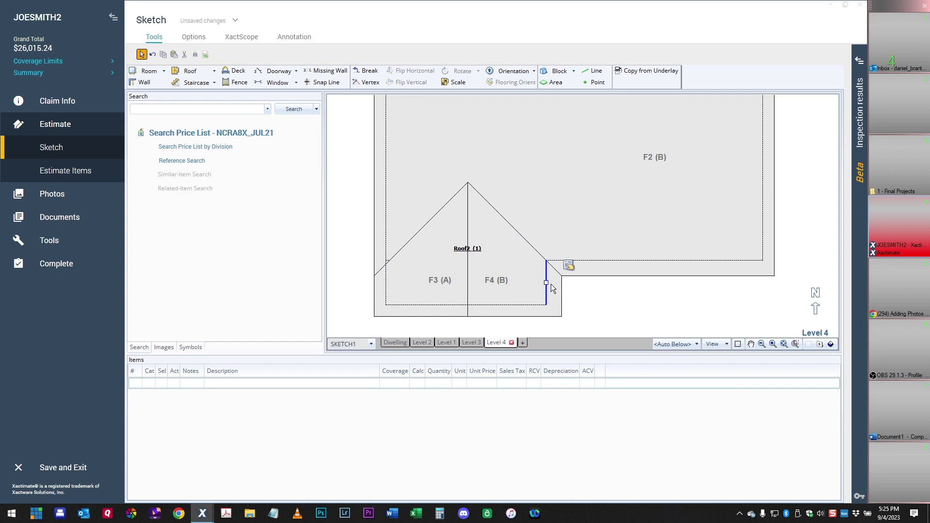
left_click(656, 261)
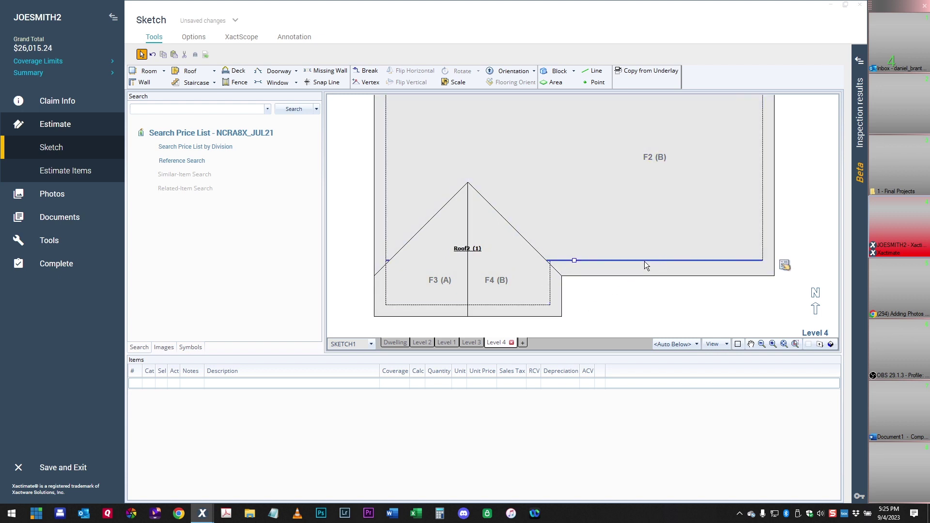
left_click_drag(574, 260, 574, 264)
left_click(596, 252)
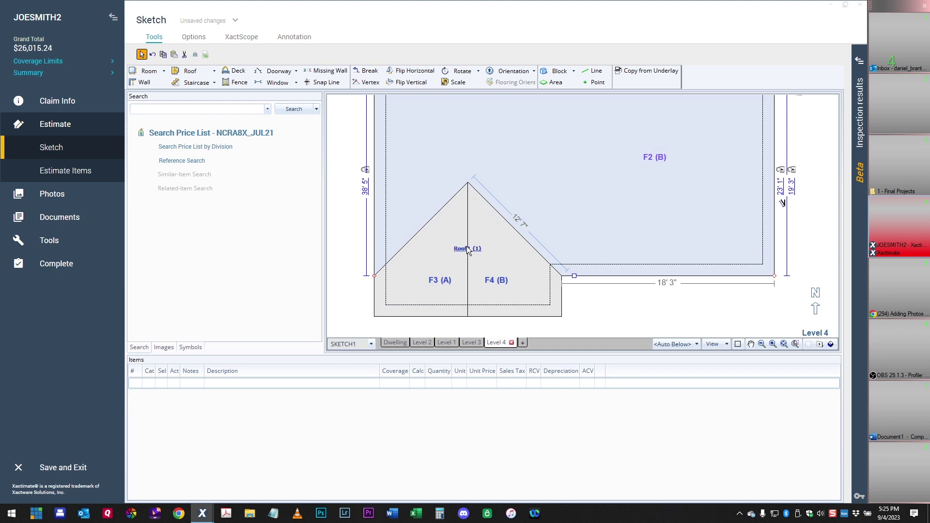
Set the slope of both faces of the front gable Roof2 to 12" rise per 12.
left_click(463, 252)
scroll(504, 221, "down", 3)
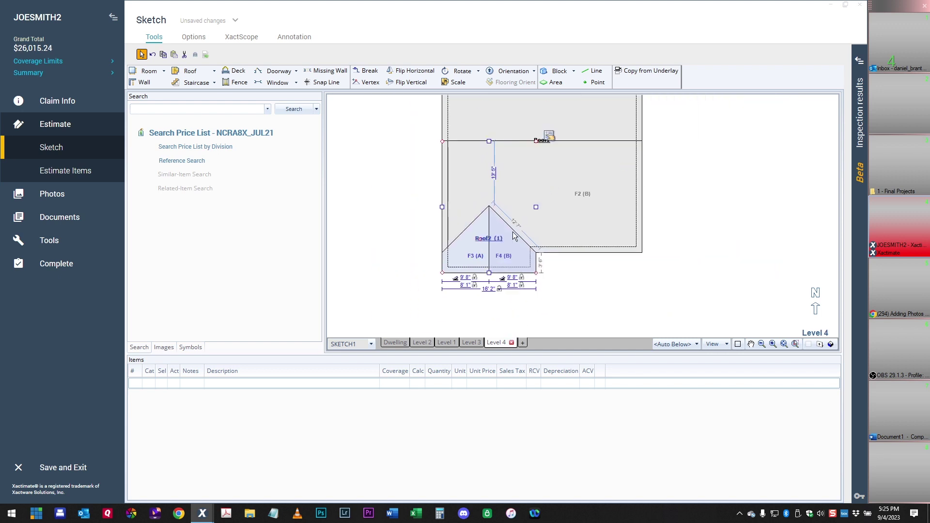
left_click(550, 138)
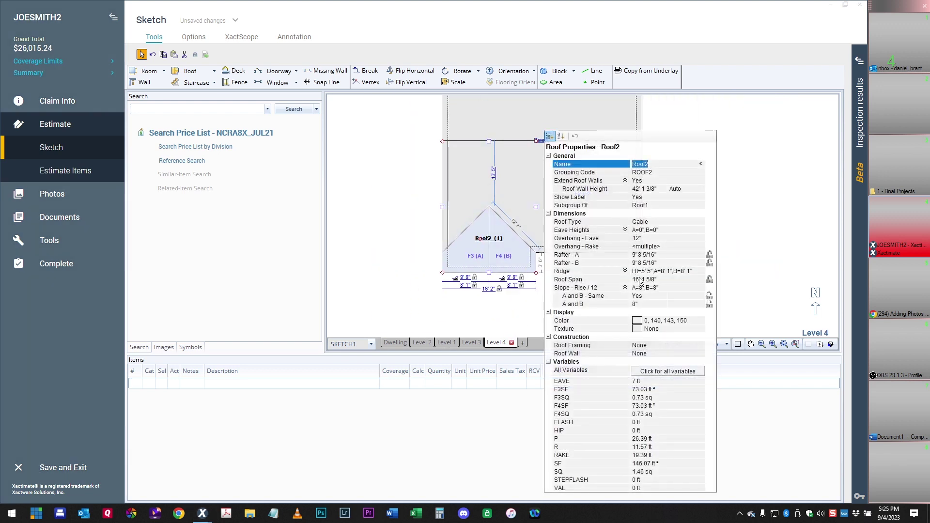
left_click(639, 305)
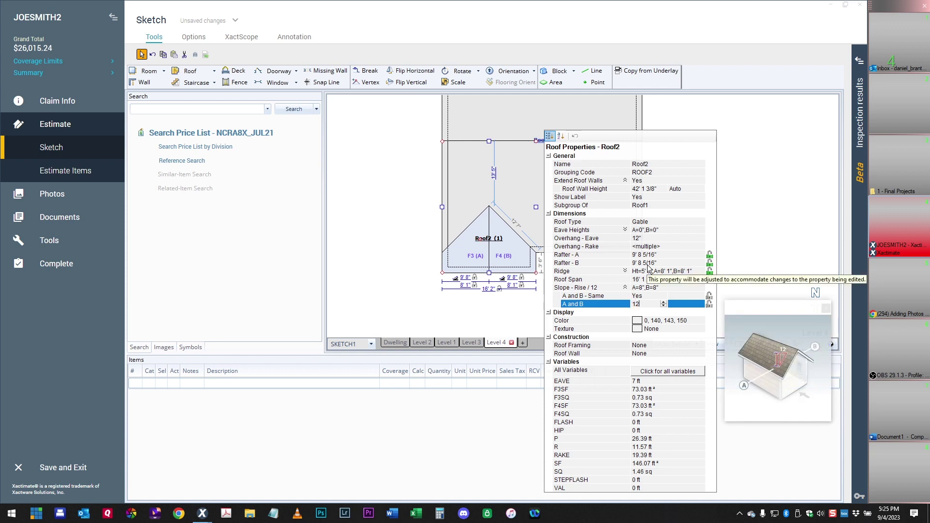
type("12")
key("Return")
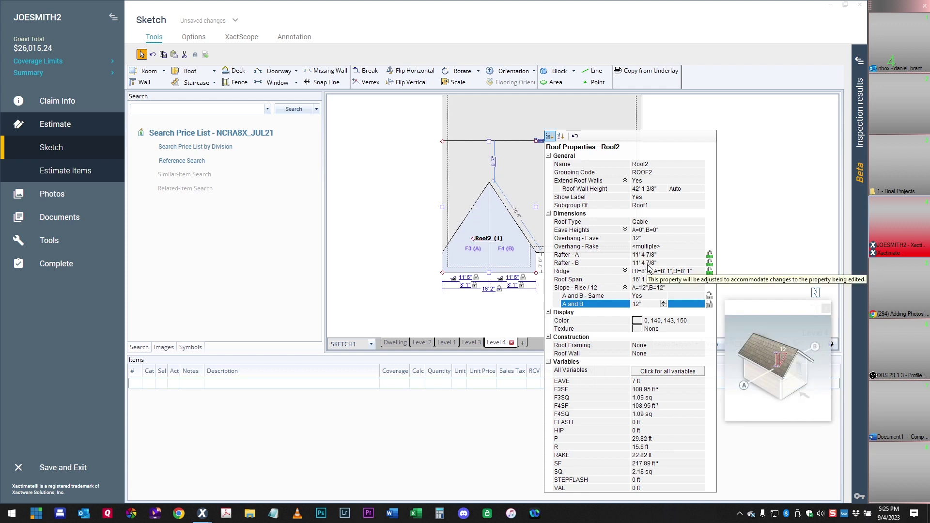
left_click(479, 235)
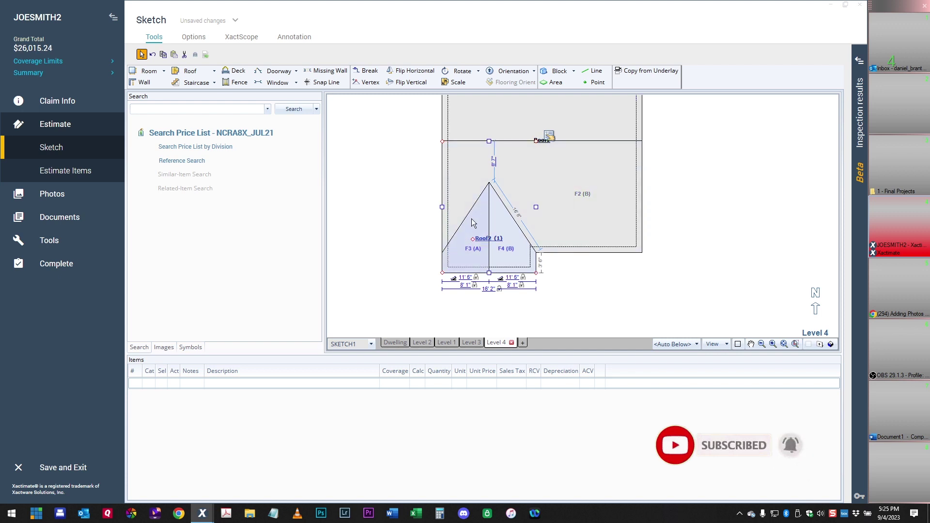
Examine in 3D how the steeper front gable meets the main roof, and return to the plan view.
left_click(831, 344)
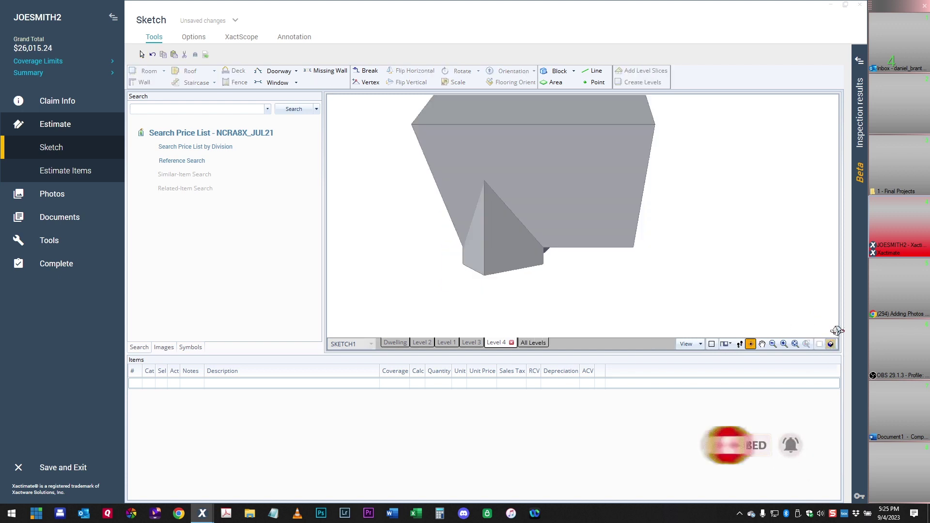
mouse_move(584, 293)
left_mouse_down()
mouse_move(603, 219)
mouse_move(567, 251)
mouse_move(618, 249)
mouse_move(590, 298)
left_mouse_up()
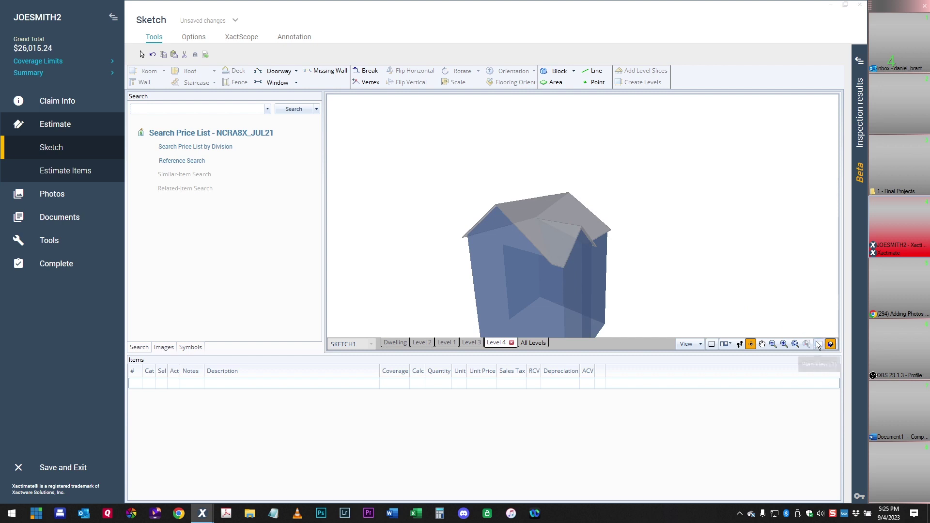
left_click(831, 344)
Try to adjust Roof2's west edge along Roof1's edge, and check the joint in 3D.
left_click(468, 239)
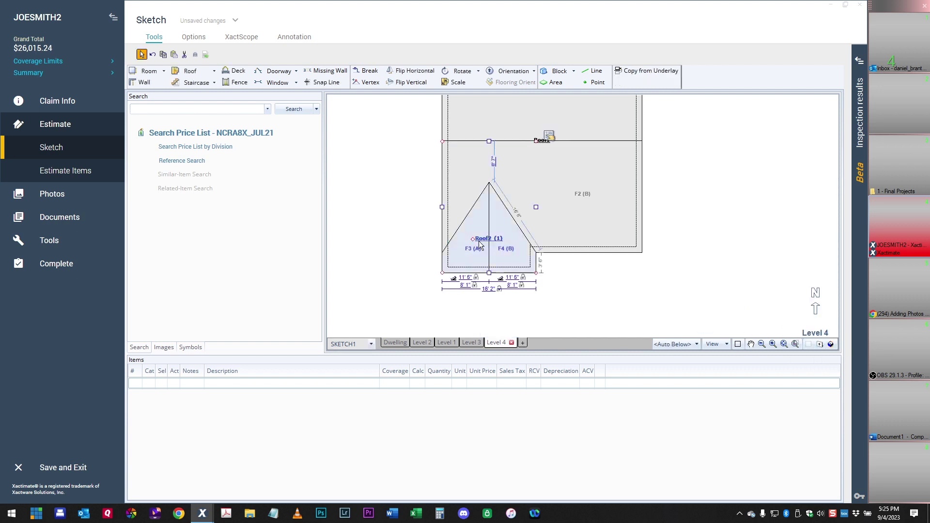
mouse_move(442, 207)
left_mouse_down()
mouse_move(427, 206)
mouse_move(442, 209)
left_mouse_up()
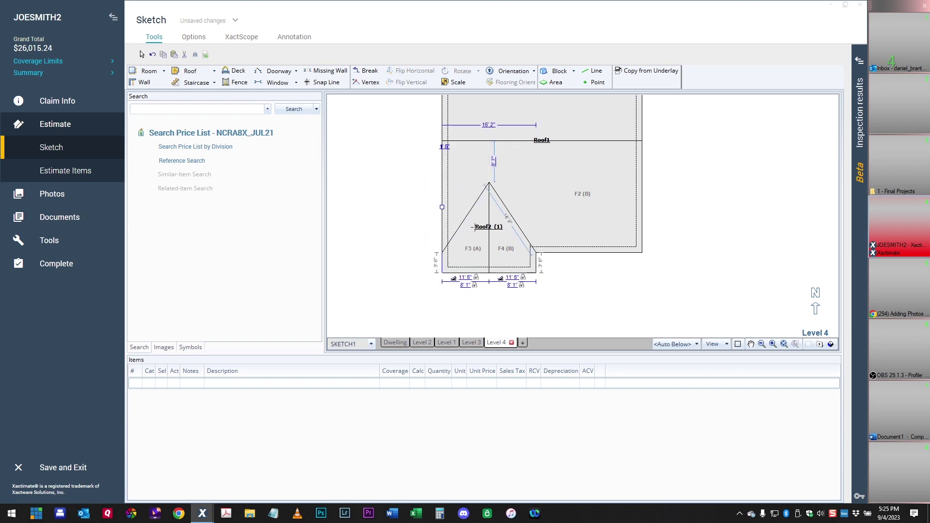
left_click(831, 344)
mouse_move(751, 266)
left_mouse_down()
mouse_move(695, 181)
mouse_move(551, 255)
mouse_move(665, 206)
left_mouse_up()
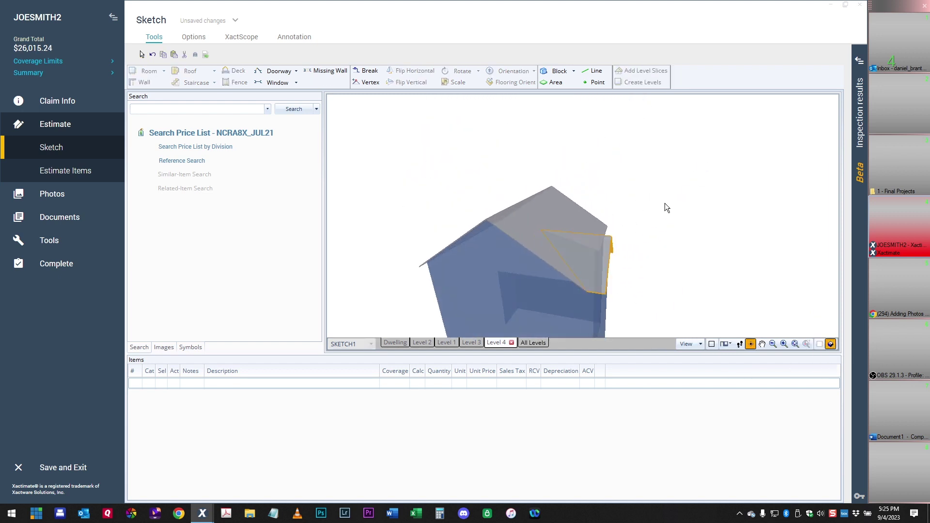
left_click(830, 344)
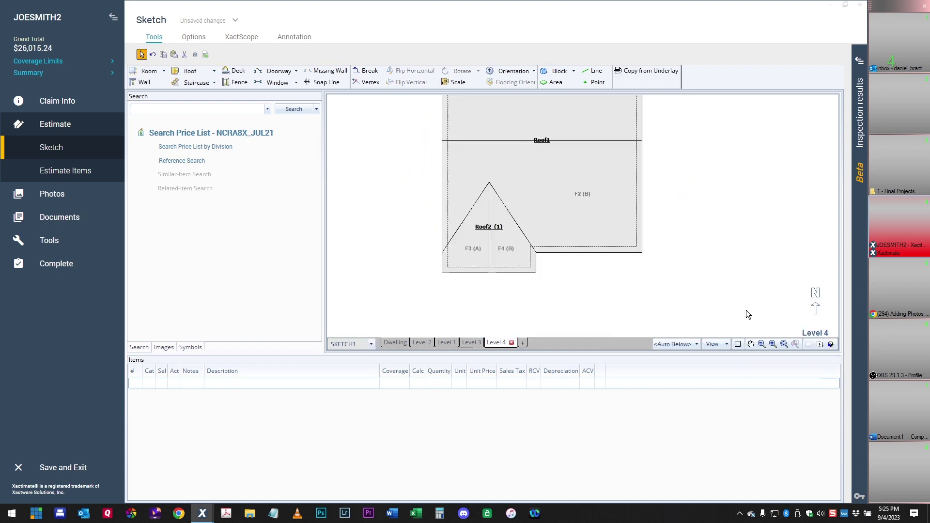
Move Roof2 so its west edge is flush with Roof1's and it projects about 4' 1" past the south eave.
left_click(480, 232)
scroll(488, 229, "up", 3)
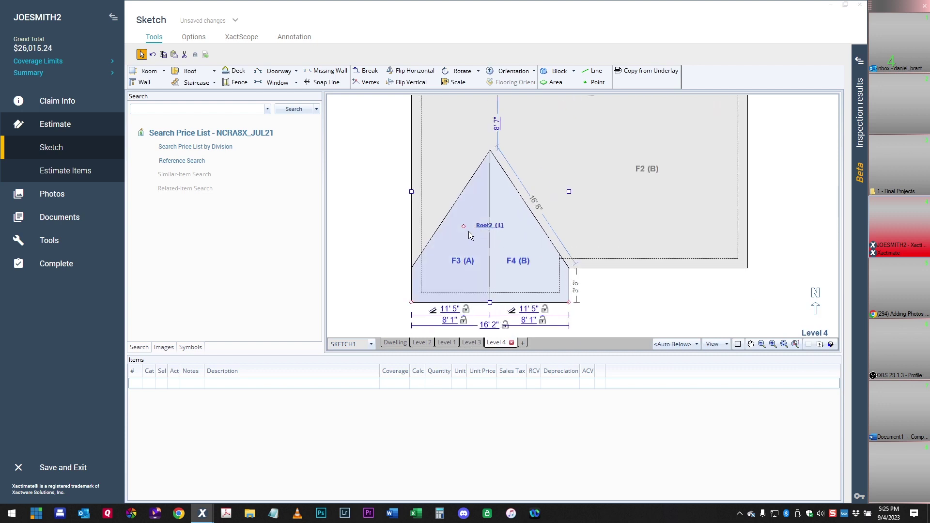
left_click_drag(464, 228, 466, 236)
scroll(466, 236, "down", 3)
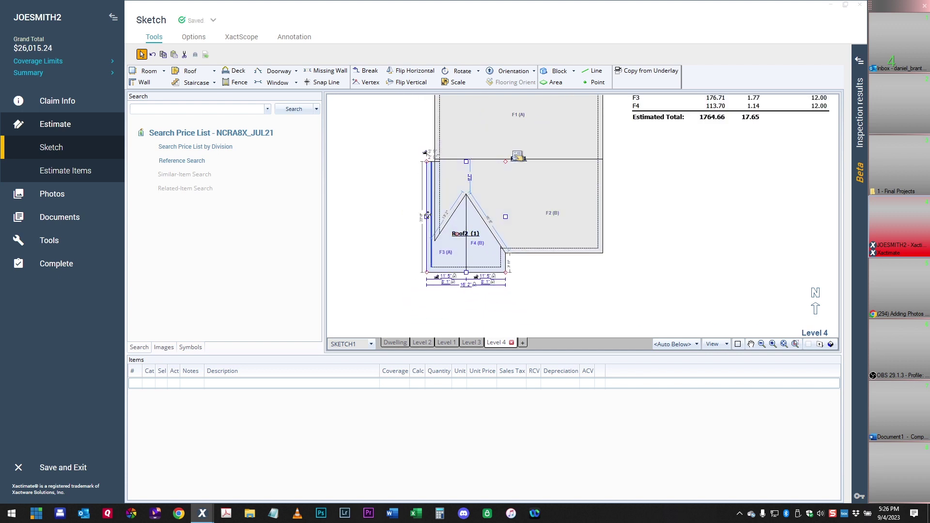
left_click_drag(460, 229, 464, 234)
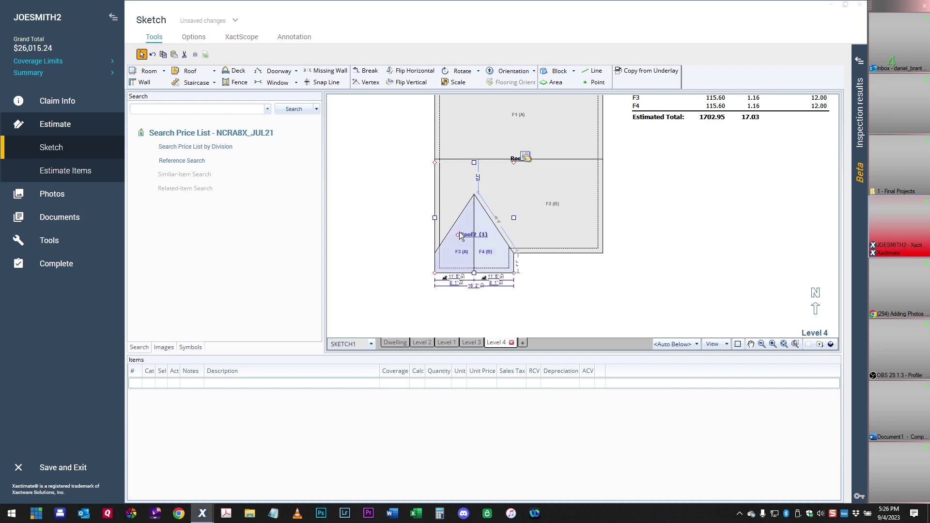
scroll(487, 242, "up", 1)
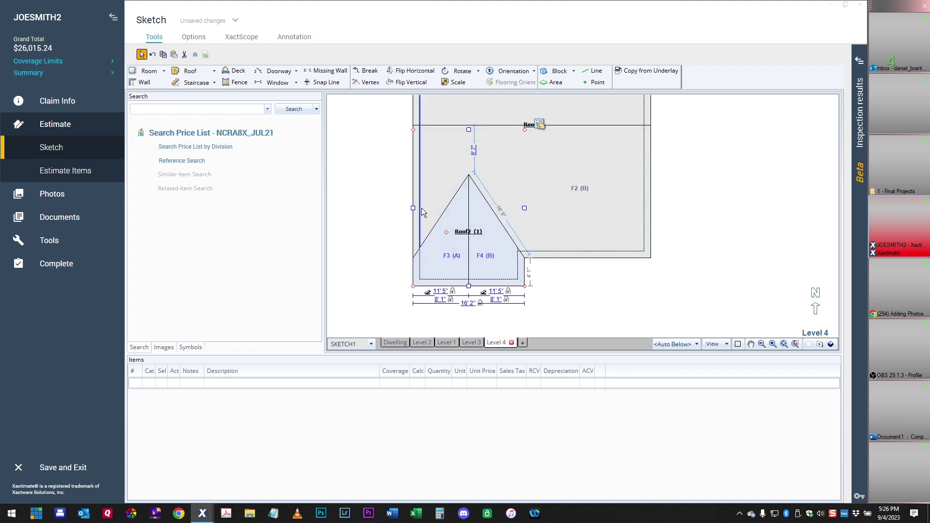
double_click(464, 233)
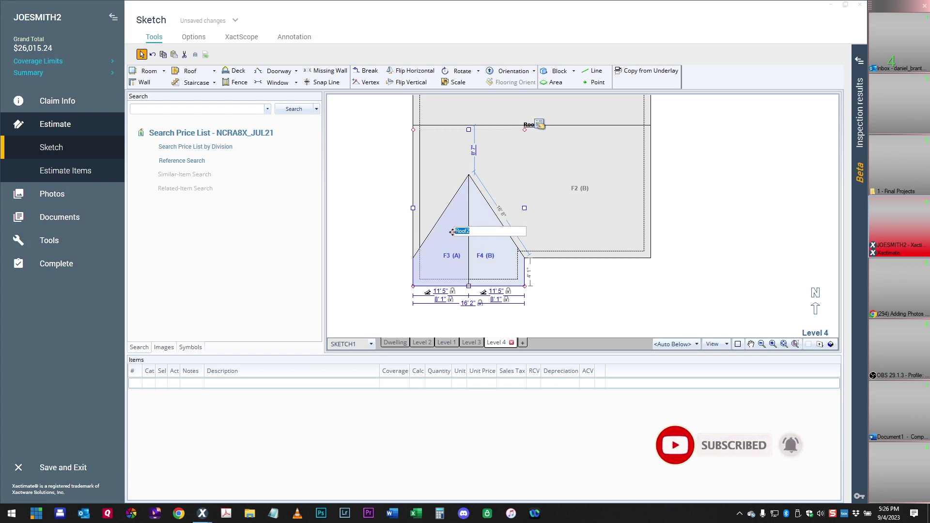
Check the repositioned front gable against the main roof's side wall in 3D, and go back to plan view.
left_click(831, 344)
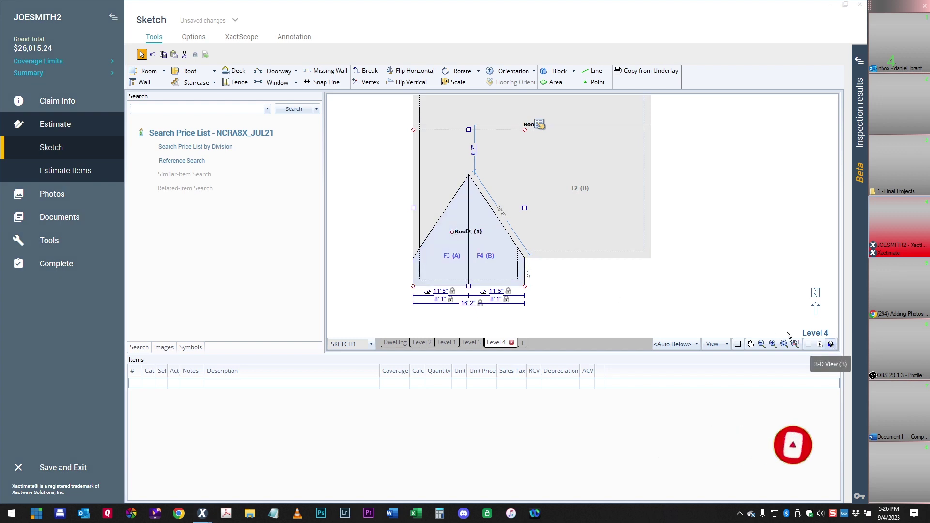
mouse_move(609, 224)
left_mouse_down()
mouse_move(544, 244)
mouse_move(583, 218)
mouse_move(547, 281)
left_mouse_up()
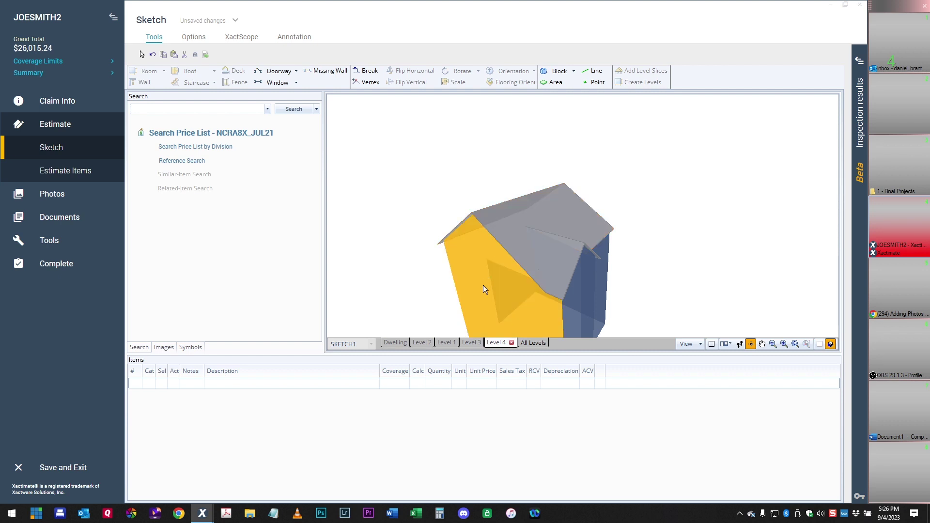
left_click(820, 344)
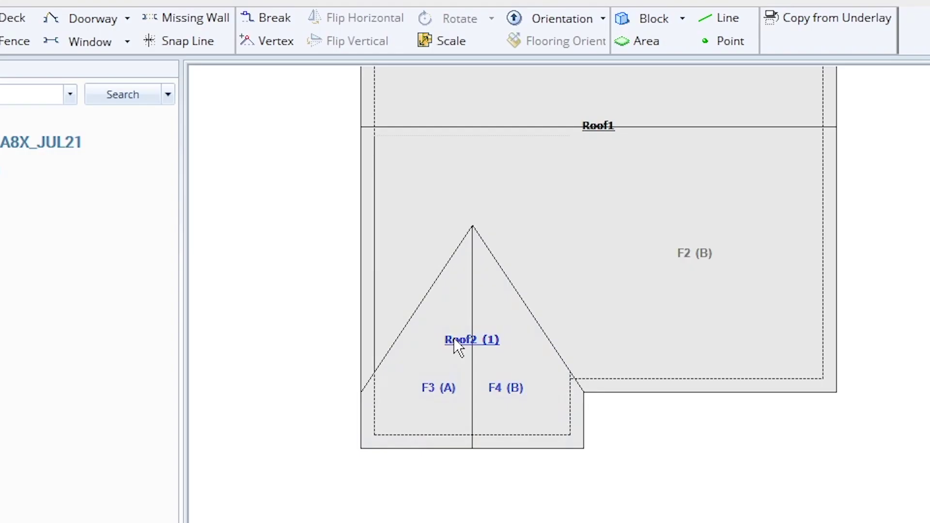
Pull Roof2's west edge about 3' 6" past Roof1's edge, and break it into two segments near the gable's south end.
left_click(460, 231)
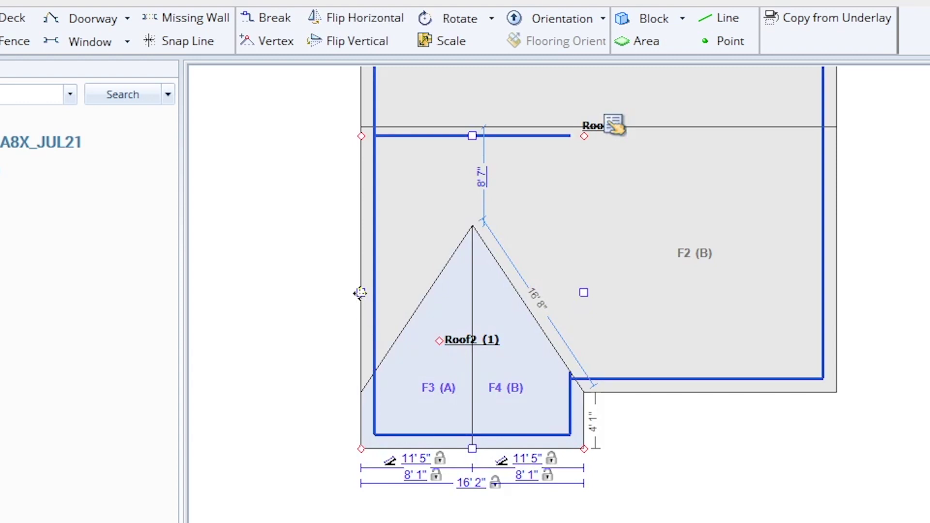
left_click_drag(360, 293, 327, 293)
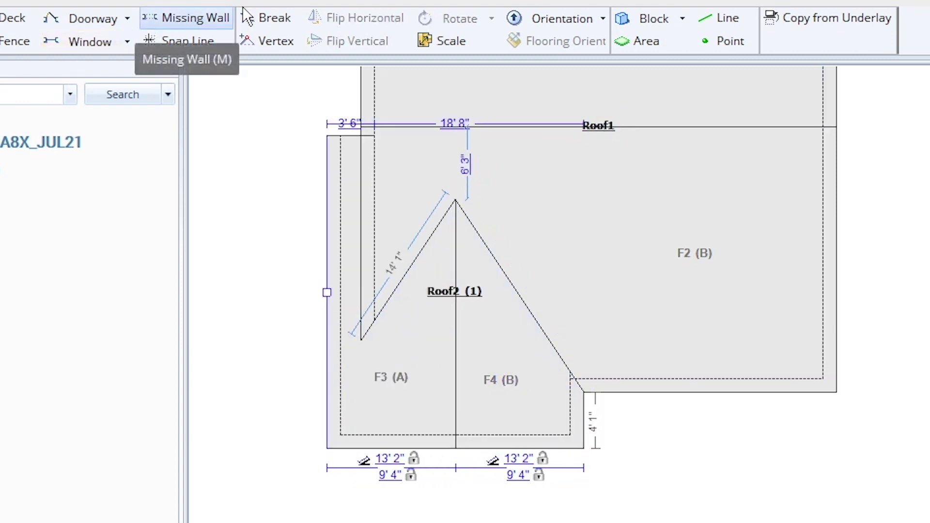
left_click(274, 17)
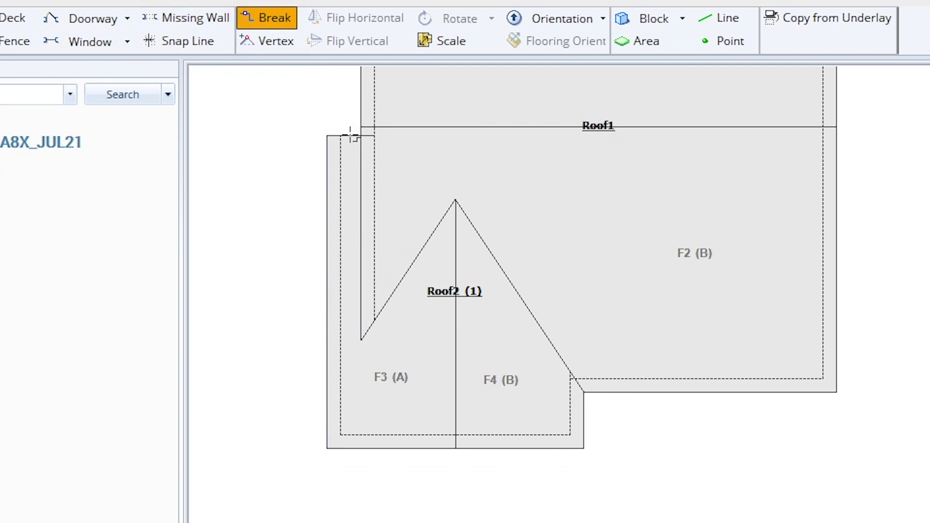
left_click_drag(338, 137, 338, 412)
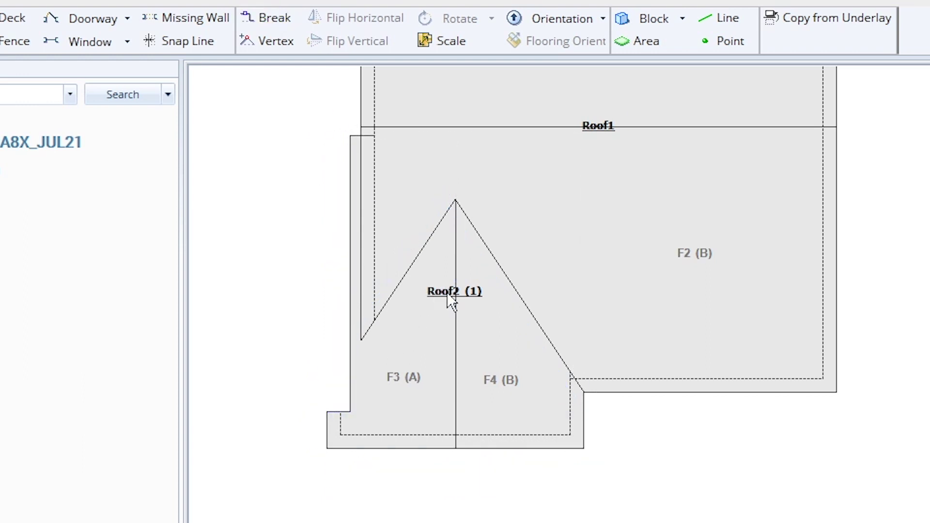
Move Roof2's long north segment about 1' 4" inside Roof1's west edge, and bring the short south segment flush with that edge.
left_click(452, 303)
left_click_drag(352, 276, 375, 274)
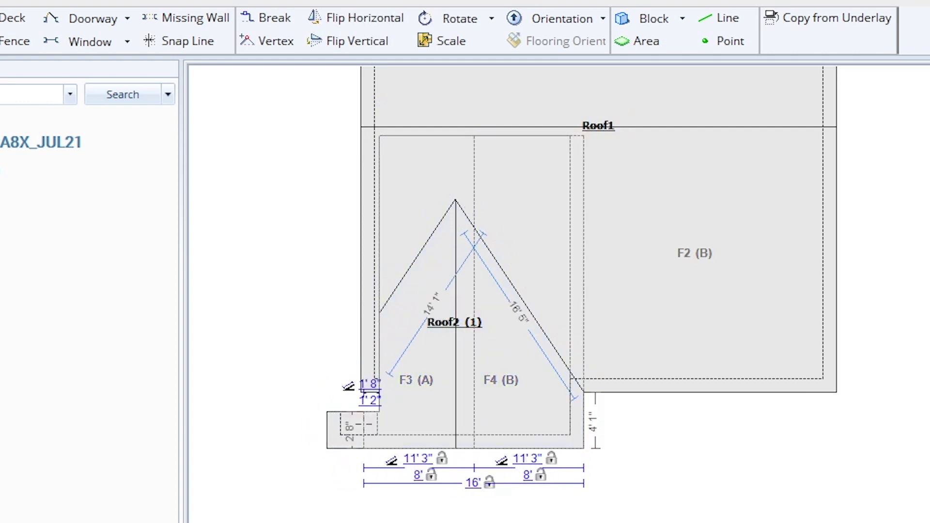
scroll(377, 412, "up", 3)
left_click_drag(321, 464, 326, 461)
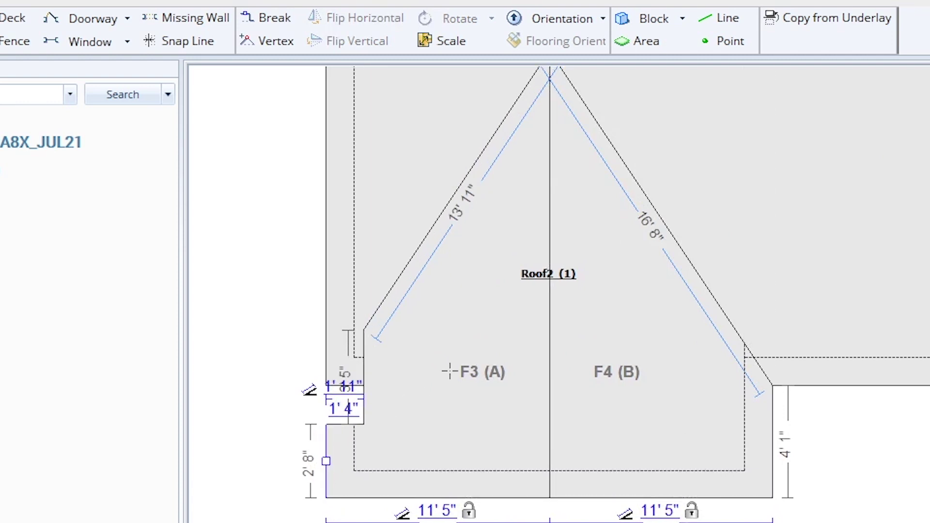
Shift Roof2's notch edge north to about 6' 2" from the gable's south edge, and check the joint in 3D.
left_click(534, 278)
left_click_drag(345, 426, 345, 328)
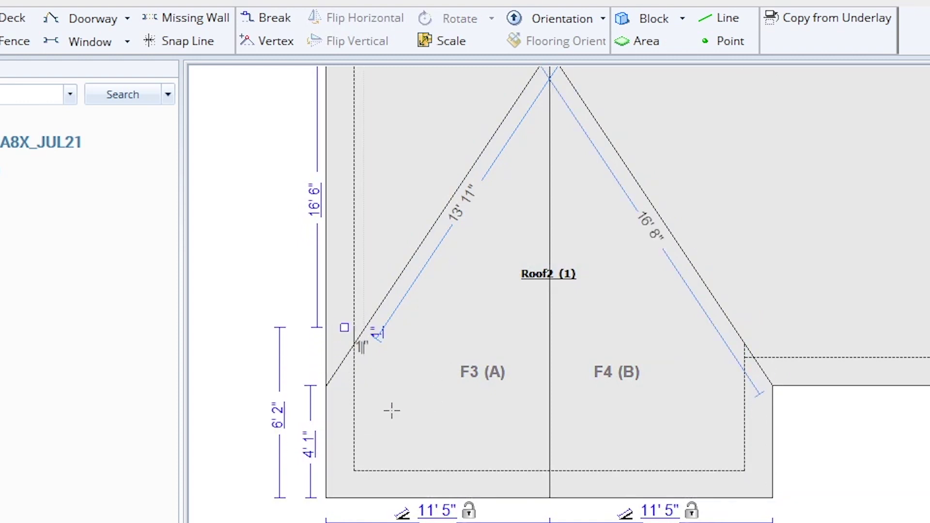
scroll(366, 379, "down", 1)
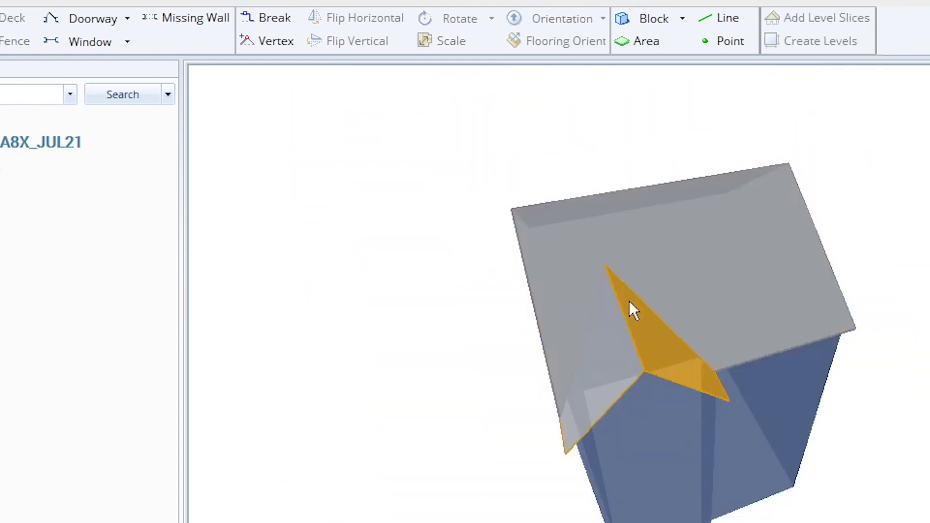
left_click_drag(629, 308, 705, 421)
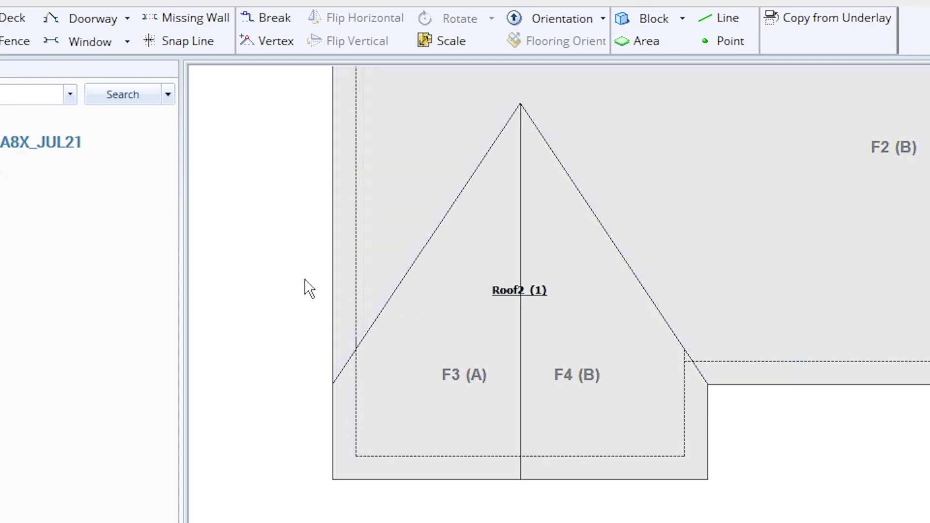
Try pulling Roof2's lower west segment out past Roof1's edge, and move it back flush with Roof1.
left_click(514, 293)
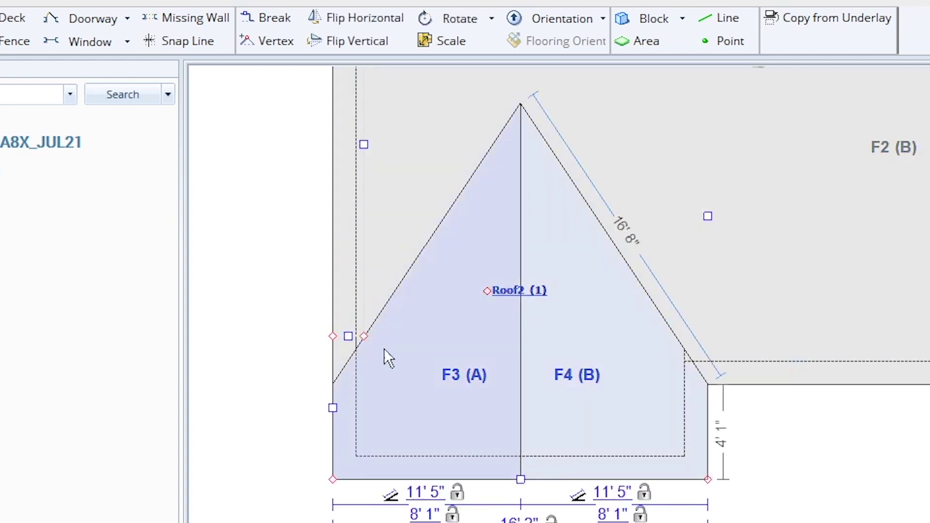
left_click(331, 415)
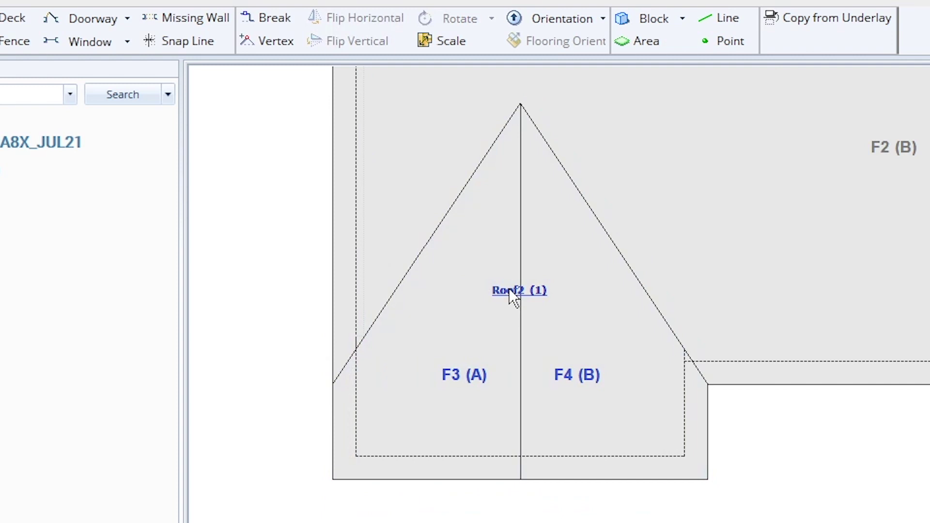
left_click(509, 290)
left_click_drag(332, 407, 275, 407)
left_click_drag(314, 173, 318, 249)
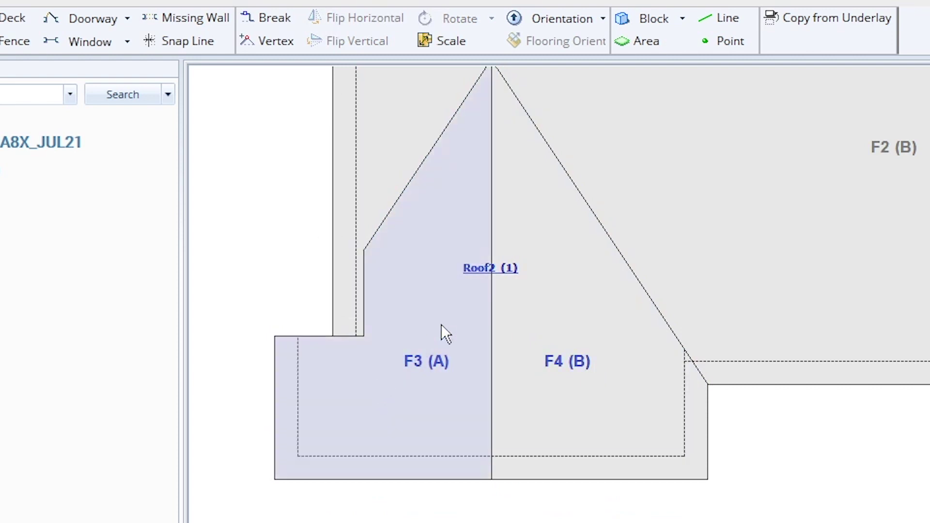
left_click(477, 264)
left_click_drag(282, 407, 316, 413)
scroll(374, 387, "up", 1)
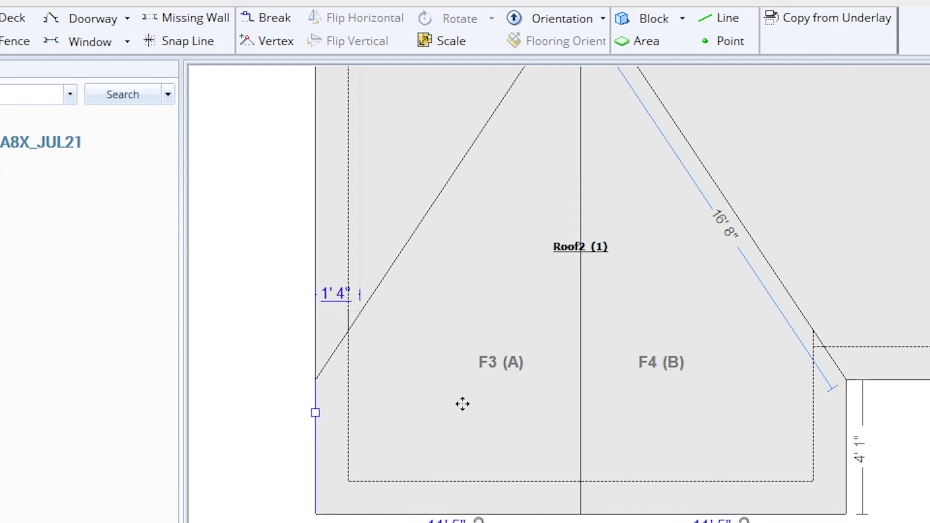
scroll(301, 436, "down", 4)
scroll(631, 442, "up", 3)
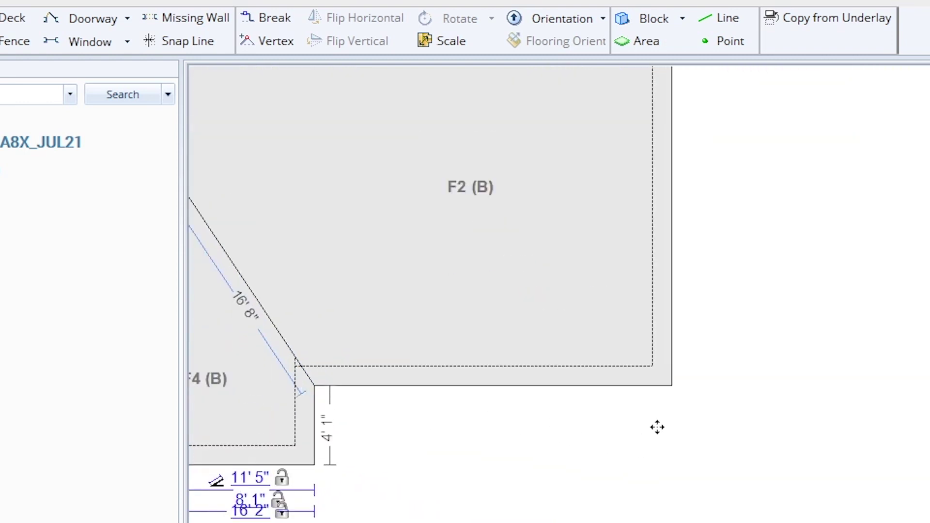
scroll(656, 426, "down", 3)
scroll(497, 419, "up", 1)
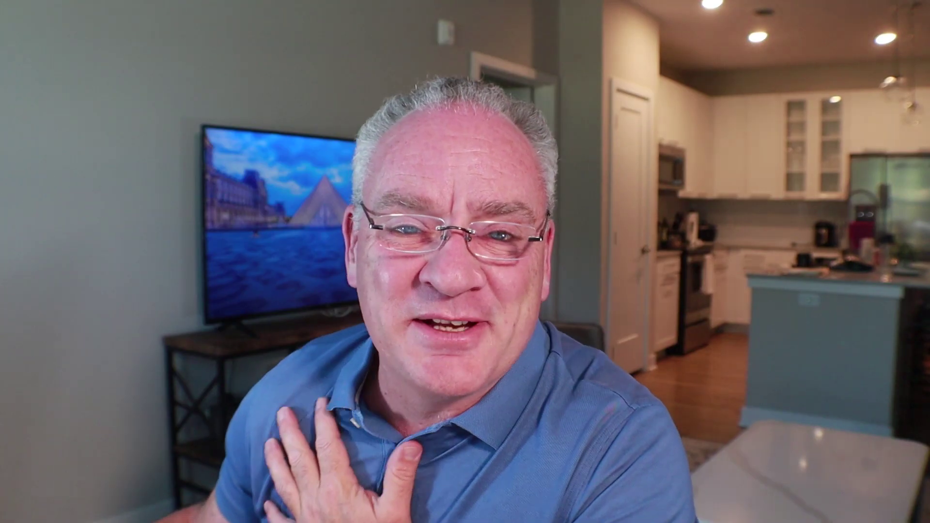
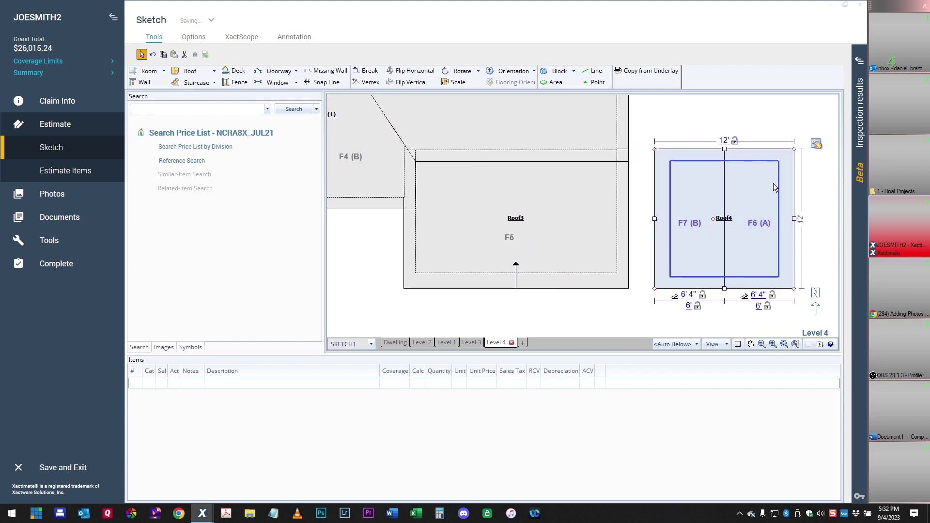
Move Roof4's north, west and east wall lines out to the roof edges so those overhang offsets are 0".
scroll(832, 258, "down", 2)
scroll(754, 243, "up", 3)
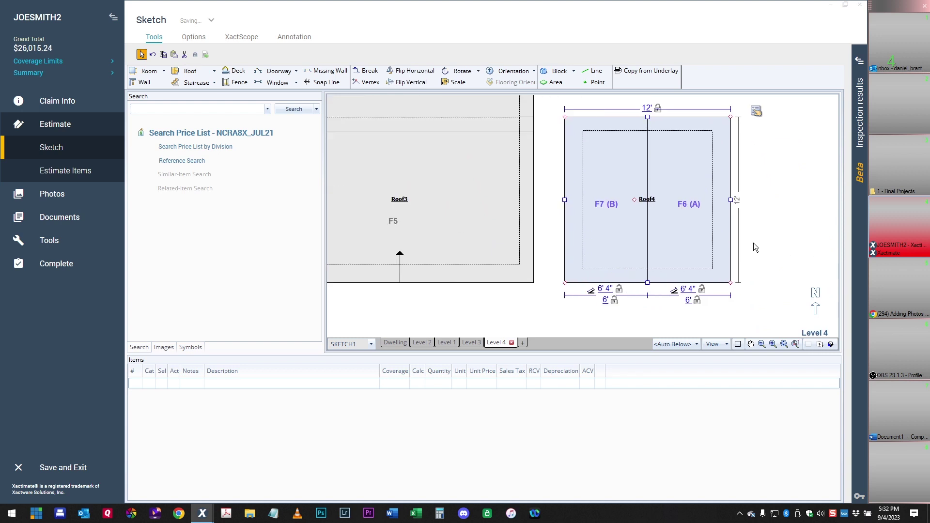
left_click(653, 130)
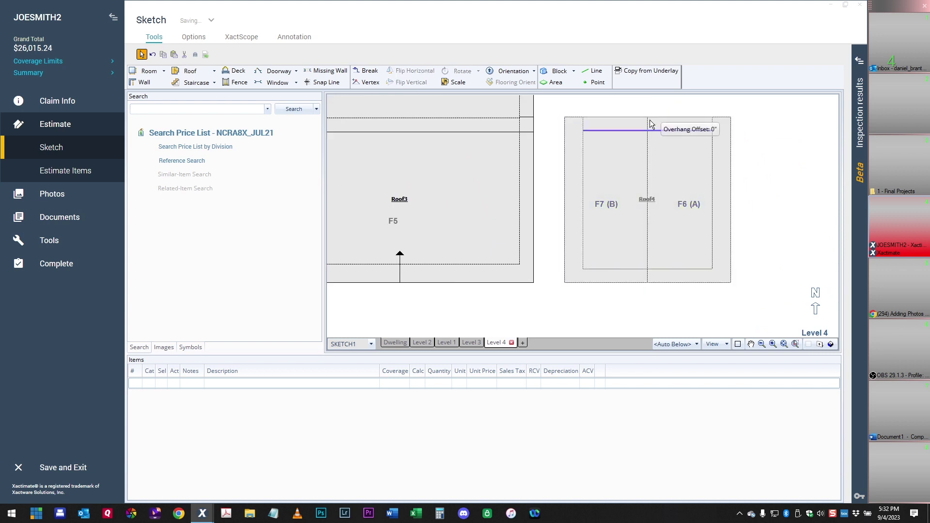
left_click(649, 129)
left_click(583, 203)
left_click_drag(583, 195, 563, 195)
left_click(713, 188)
left_click(712, 187)
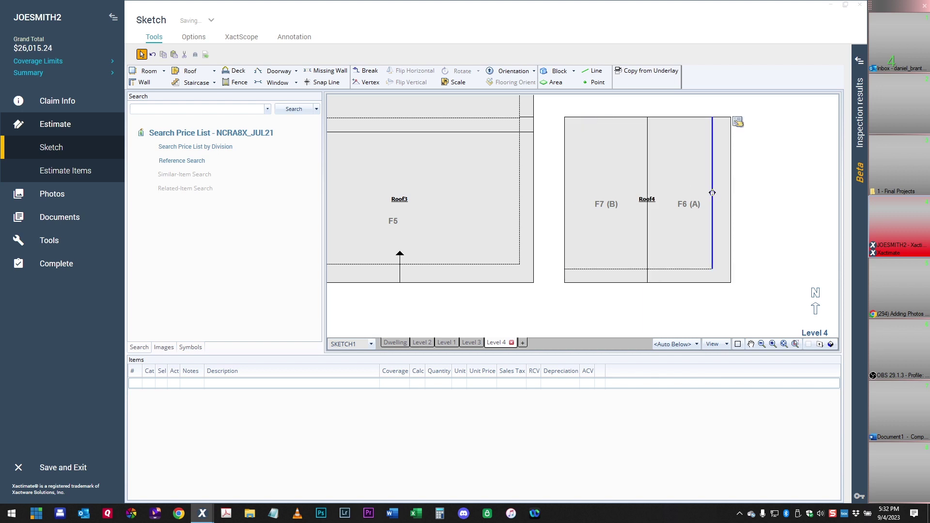
left_click_drag(712, 193, 732, 193)
left_click(683, 283)
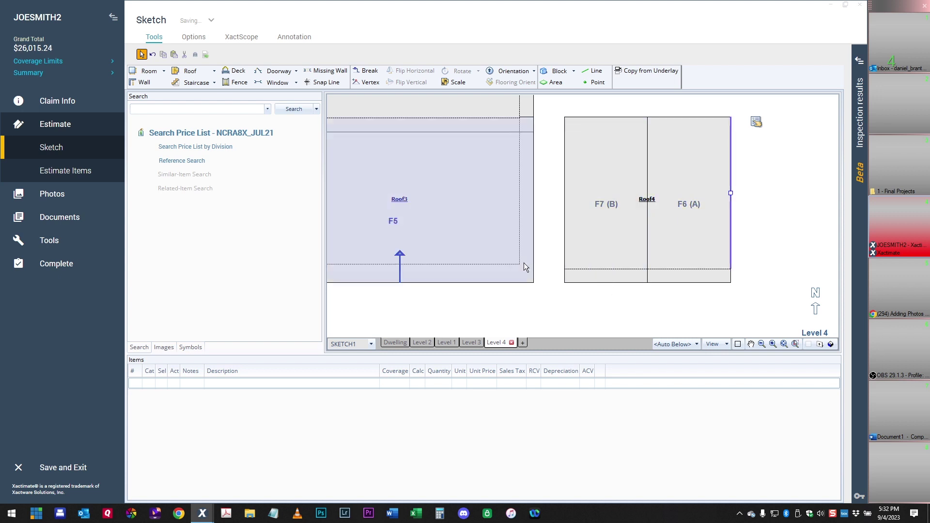
Shorten Roof4 from its north edge to 5' 6" deep, and look over its roof properties.
scroll(647, 215, "down", 2)
scroll(647, 215, "up", 2)
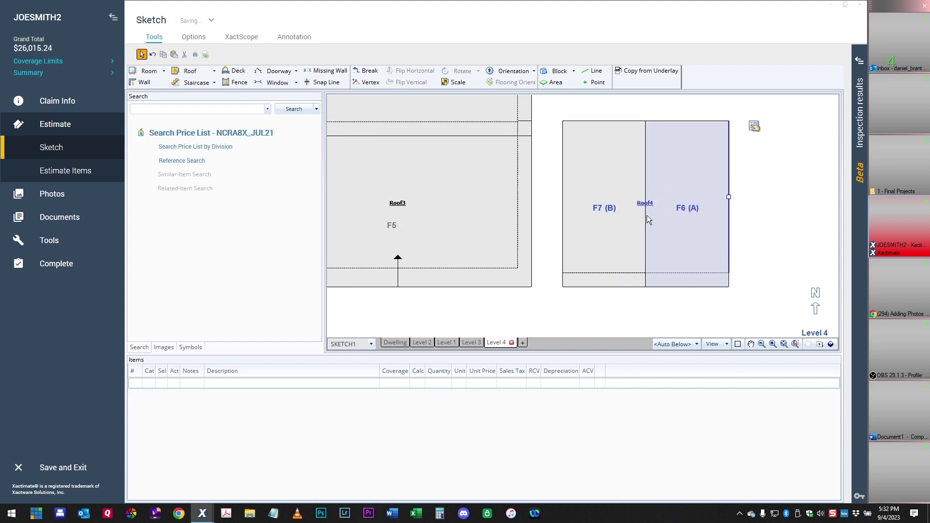
left_click(650, 136)
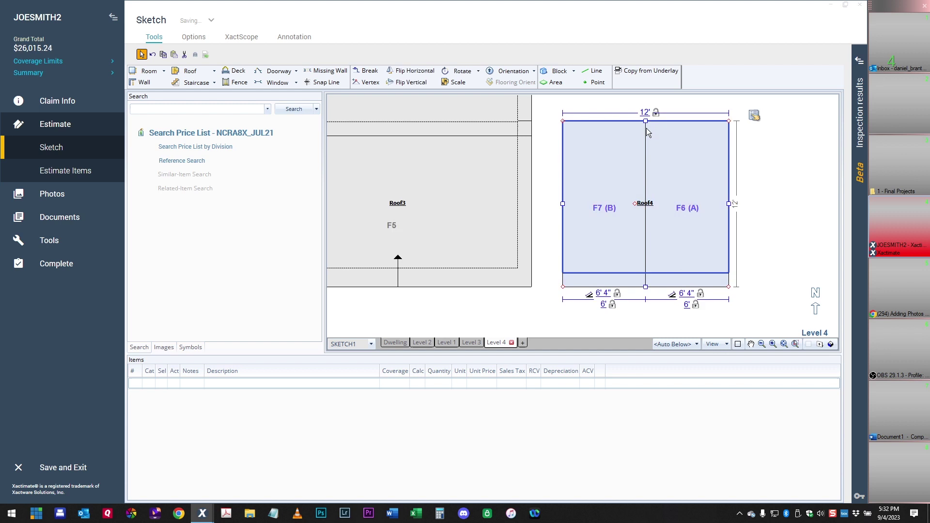
left_click_drag(647, 121, 649, 211)
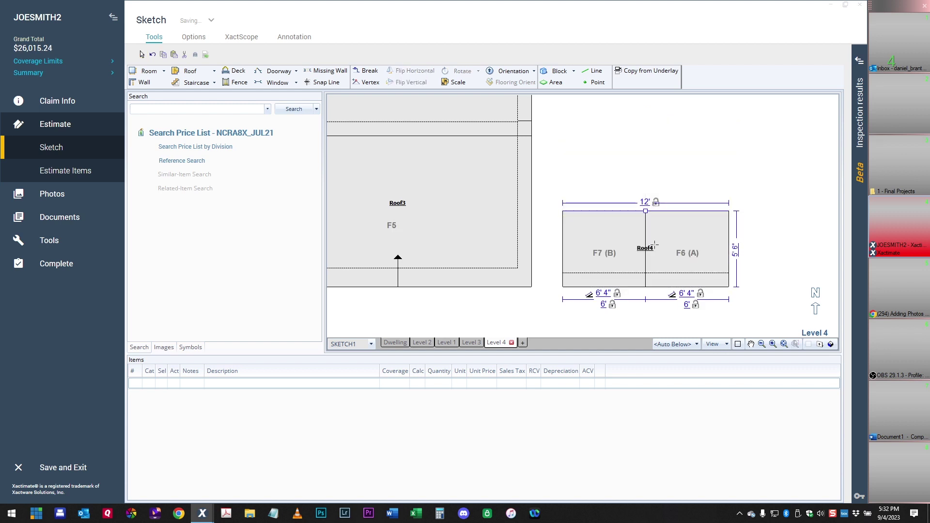
left_click(754, 221)
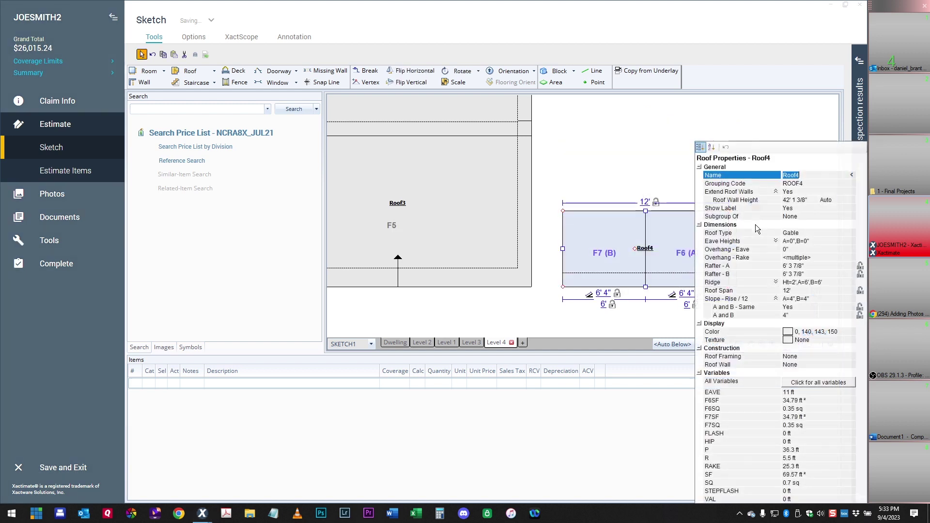
left_click(644, 152)
Narrow Roof4 to 9' 6" from its west edge, and place it centered on Roof3, flush with the south eave.
left_click(624, 249)
left_click_drag(562, 248, 597, 248)
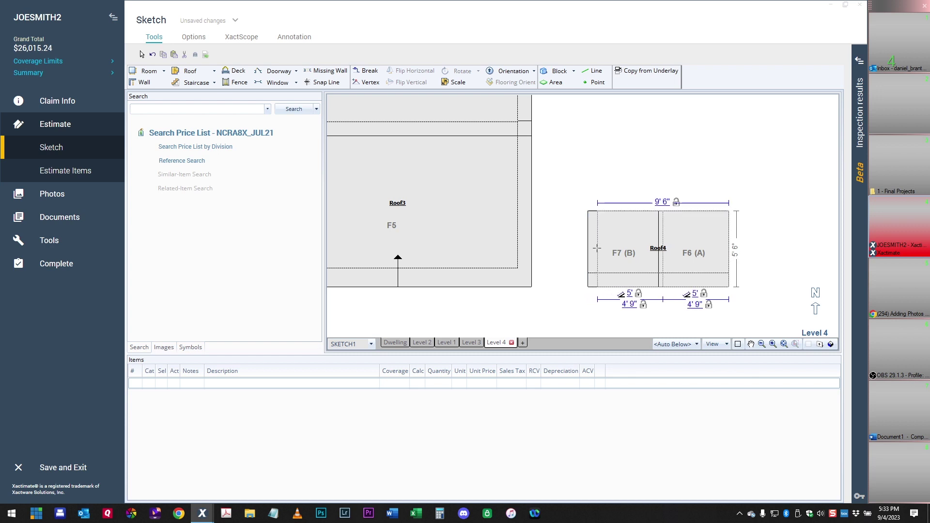
key("Escape")
left_click(663, 252)
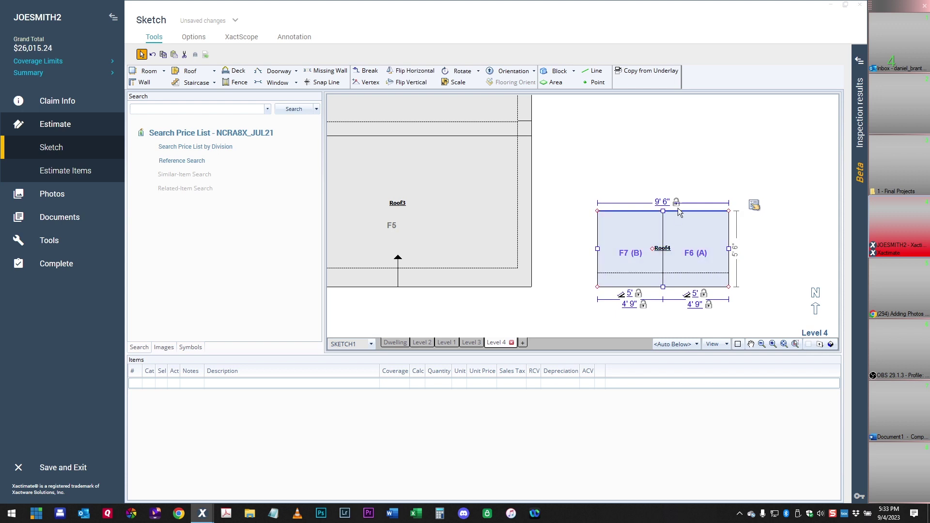
scroll(678, 208, "down", 1)
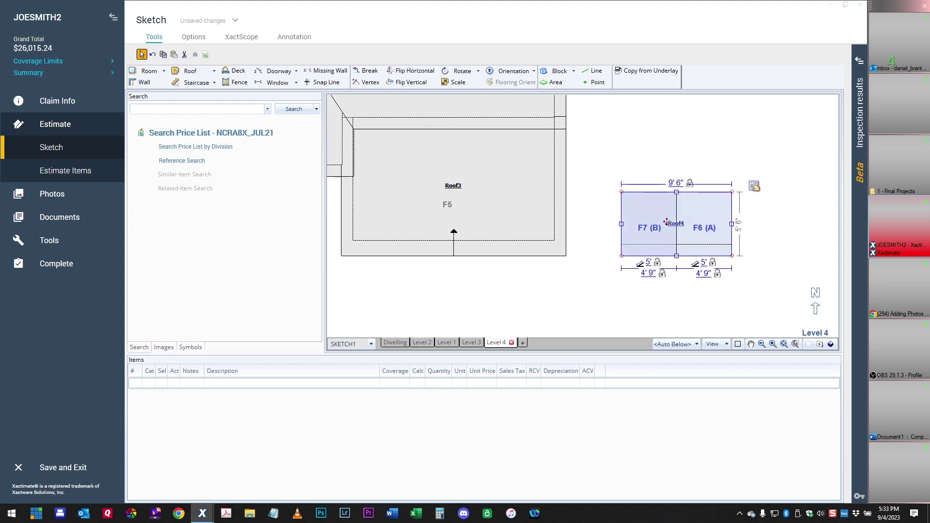
left_click_drag(666, 223, 442, 222)
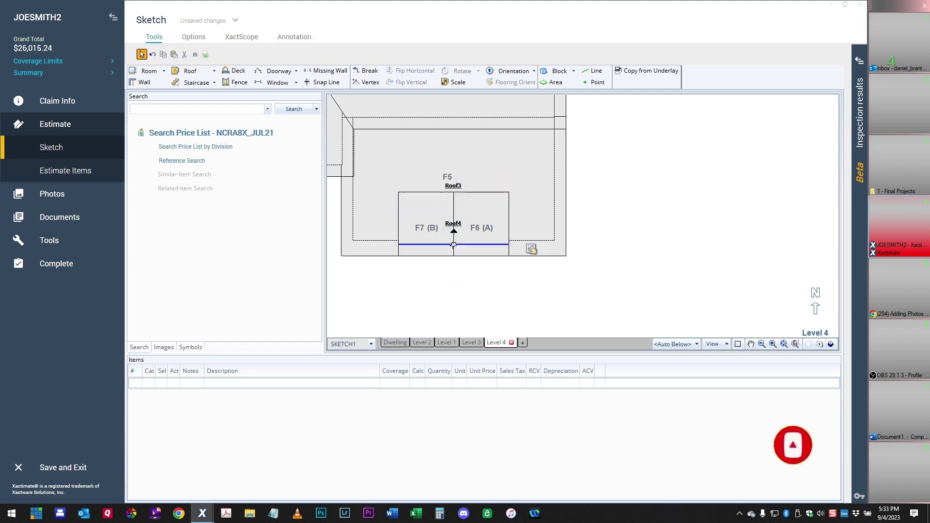
Align Roof3's south wall line with Roof4's south wall line.
left_click(453, 242)
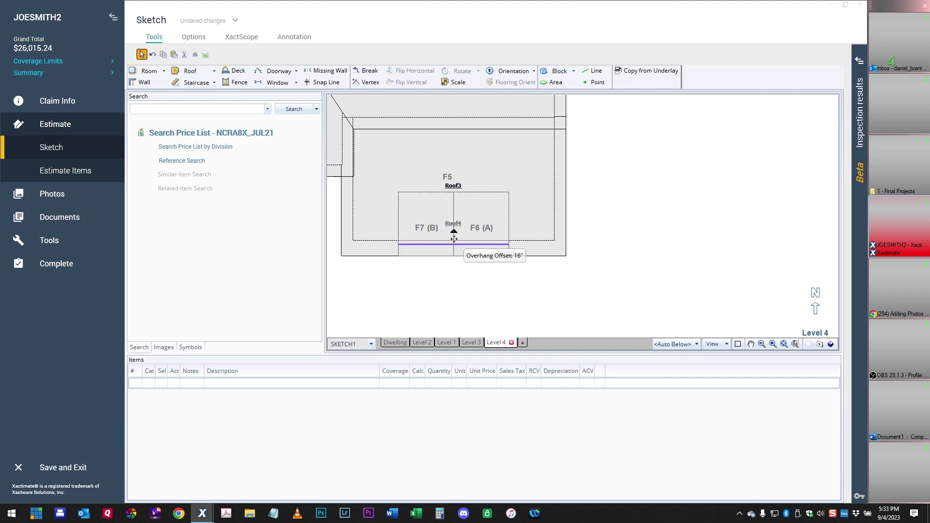
left_click_drag(454, 239, 454, 241)
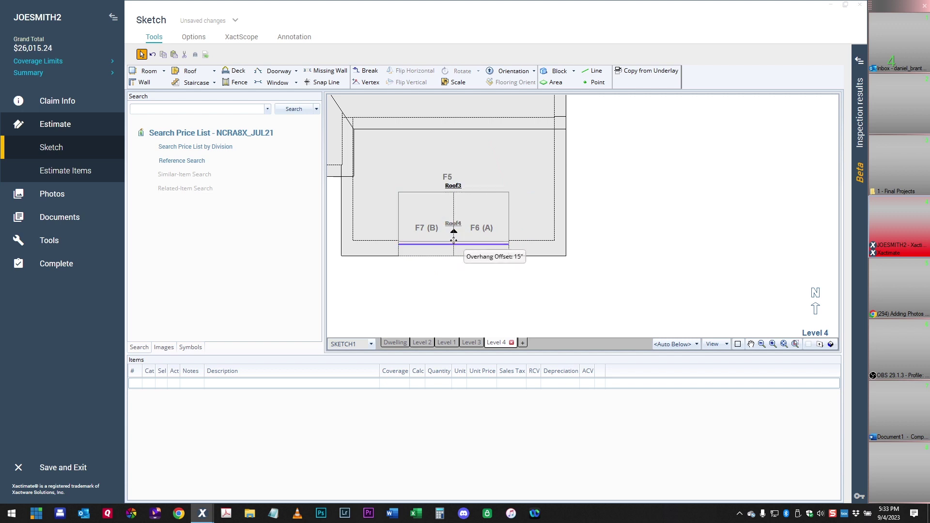
left_click_drag(395, 245, 393, 244)
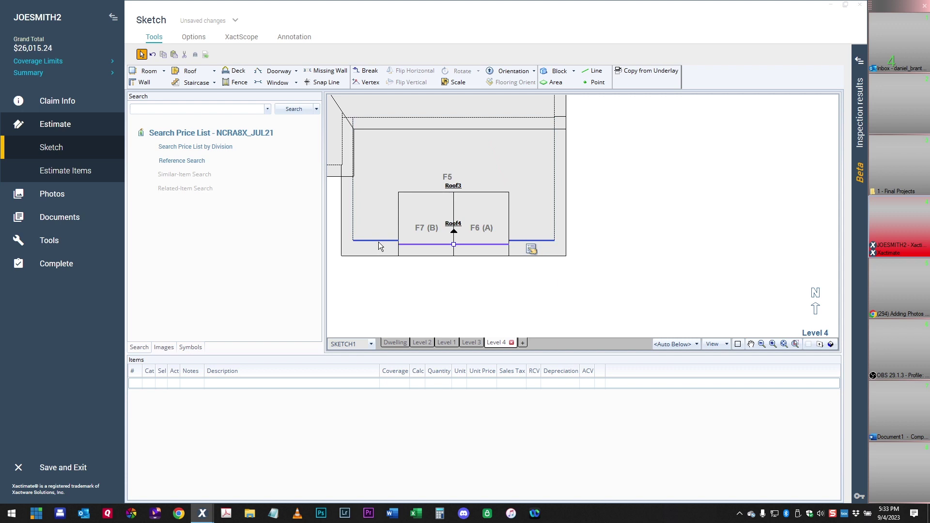
left_click(454, 241)
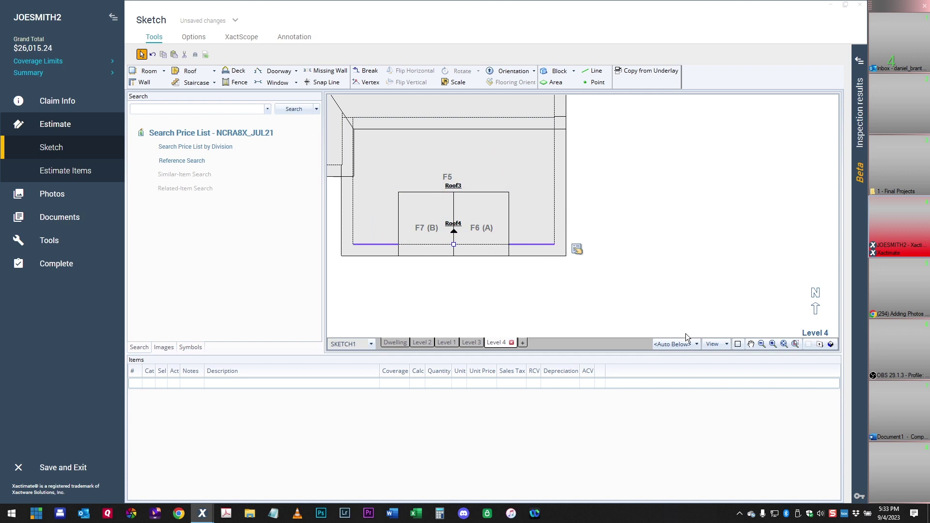
Lower Roof4 in the 3D view from Roof1's eave height towards Roof3.
left_click(832, 344)
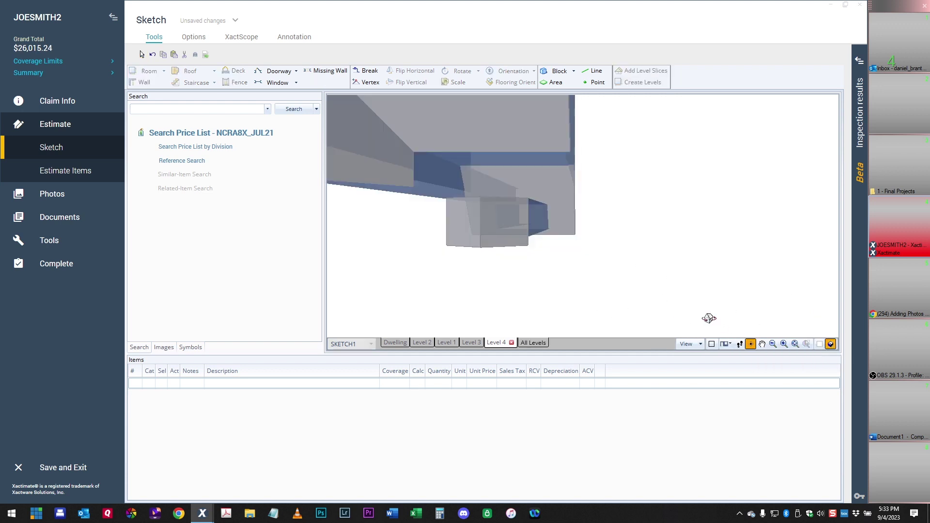
left_click_drag(596, 305, 672, 317)
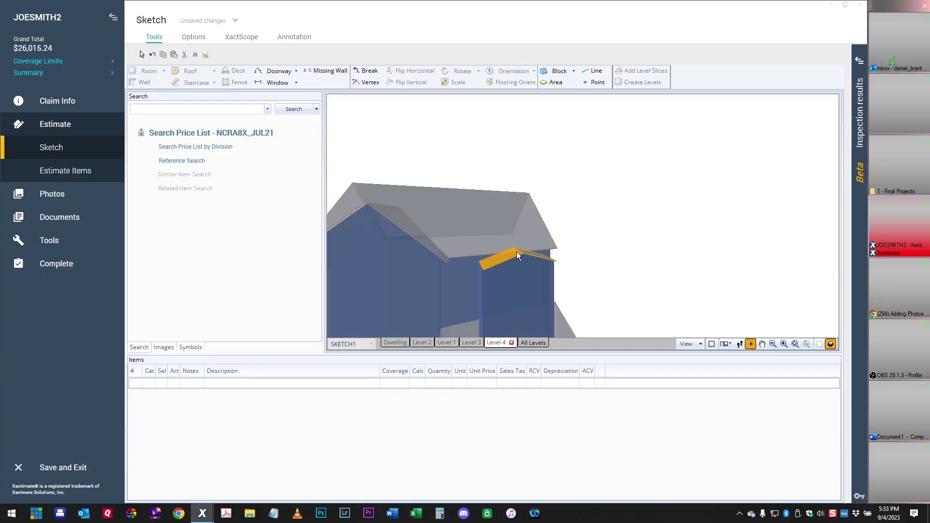
left_click(508, 253)
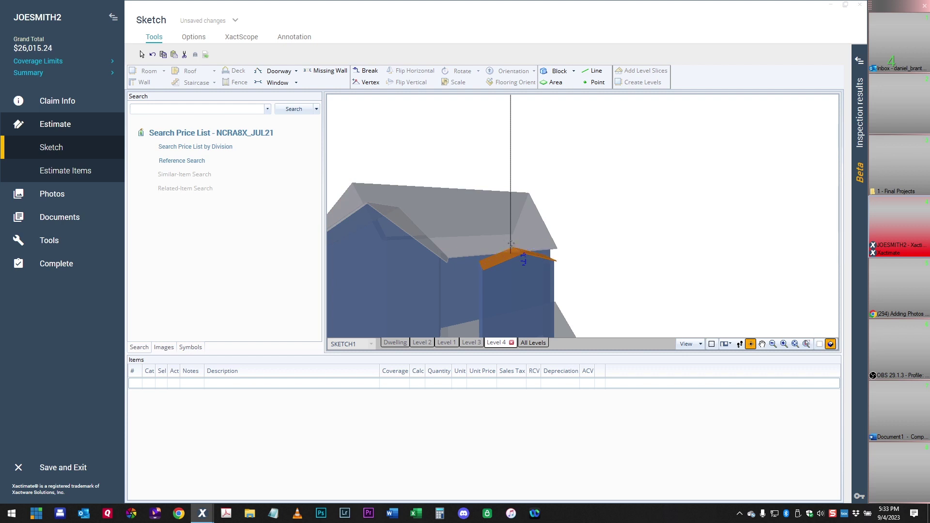
scroll(517, 300, "down", 5)
scroll(568, 306, "up", 3)
scroll(564, 272, "down", 2)
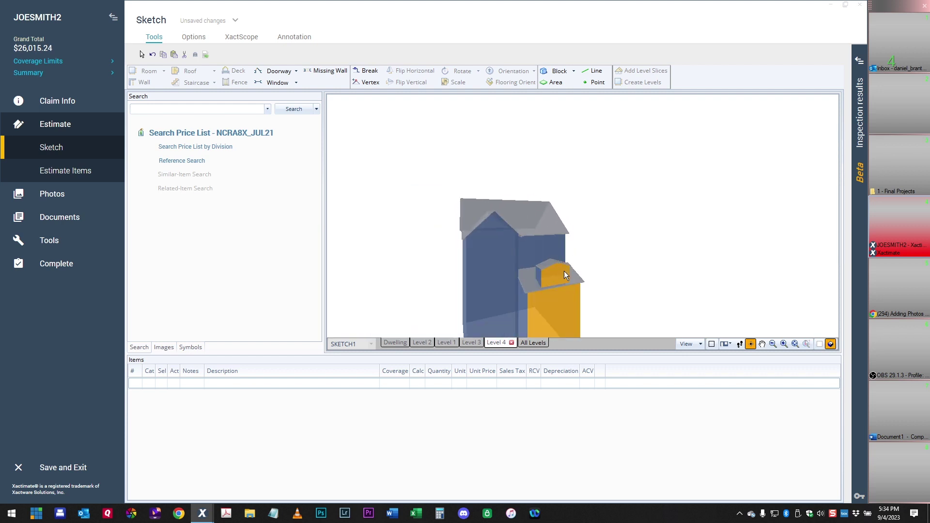
left_click(820, 344)
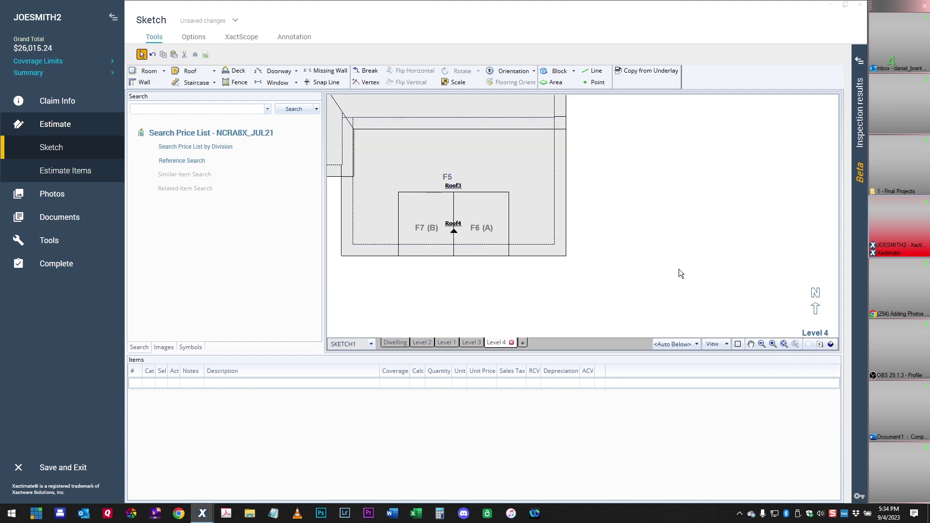
Lower Roof4 further in 3D until its small gable cuts into Roof3's south slope, and check the result from another angle.
left_click(831, 344)
left_click_drag(585, 301, 629, 141)
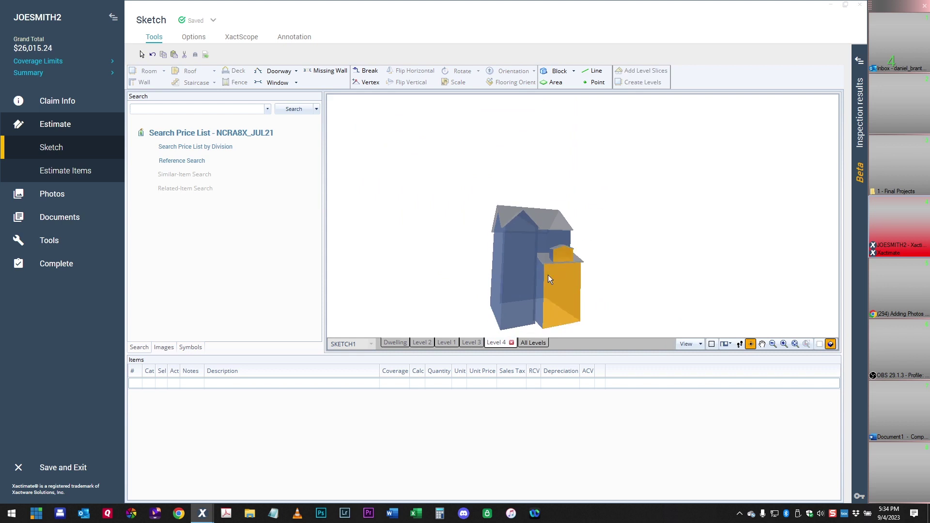
scroll(558, 280, "up", 3)
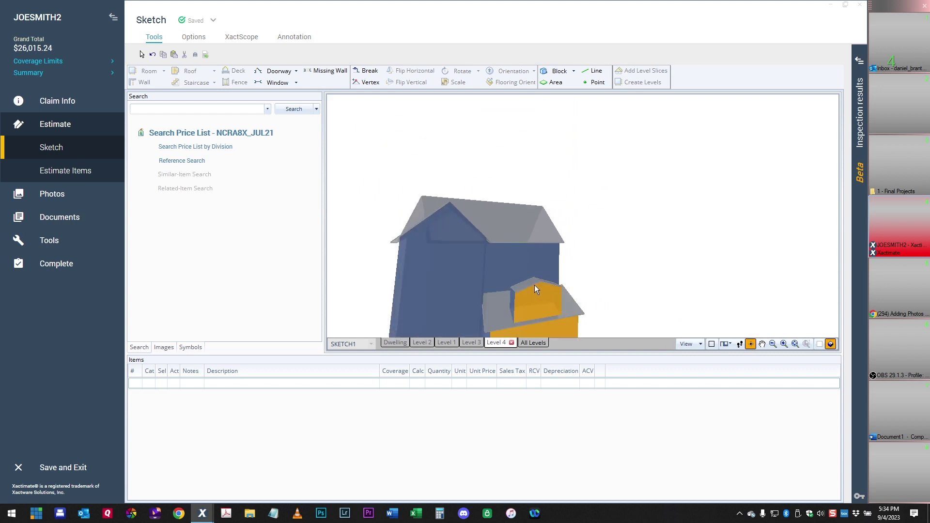
left_click(534, 280)
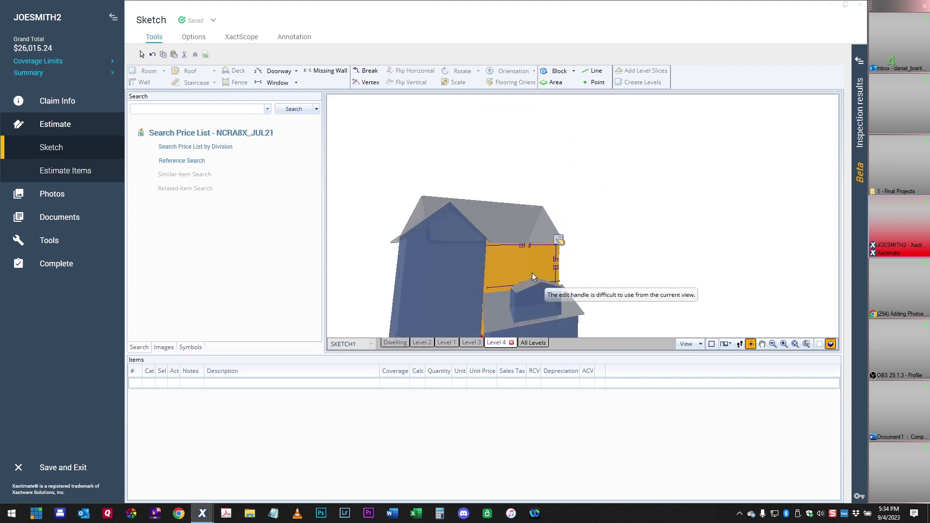
left_click(533, 275)
left_click(533, 276)
left_click(533, 276)
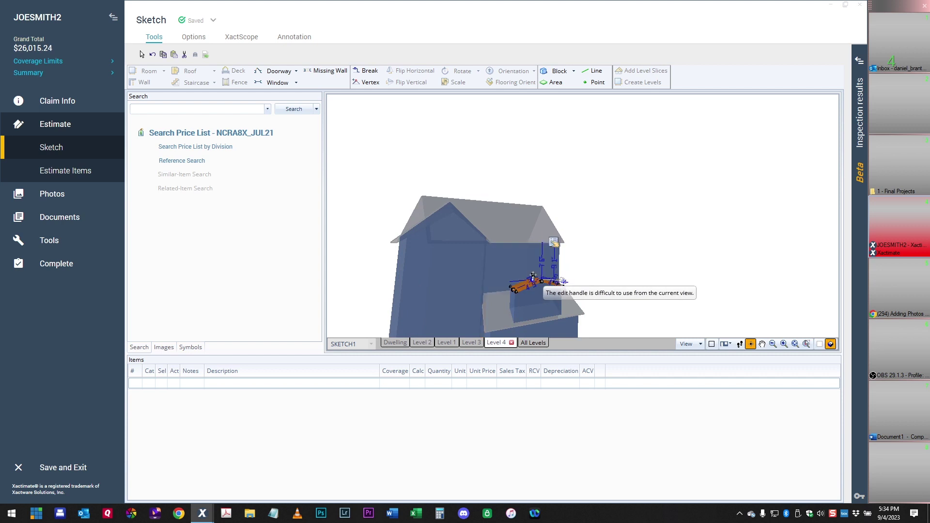
left_click_drag(535, 304, 535, 308)
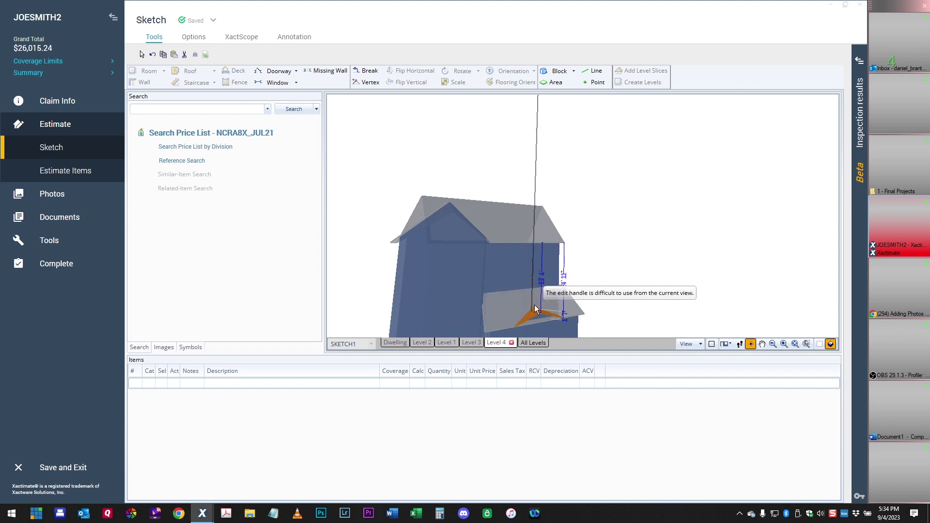
left_click(539, 303)
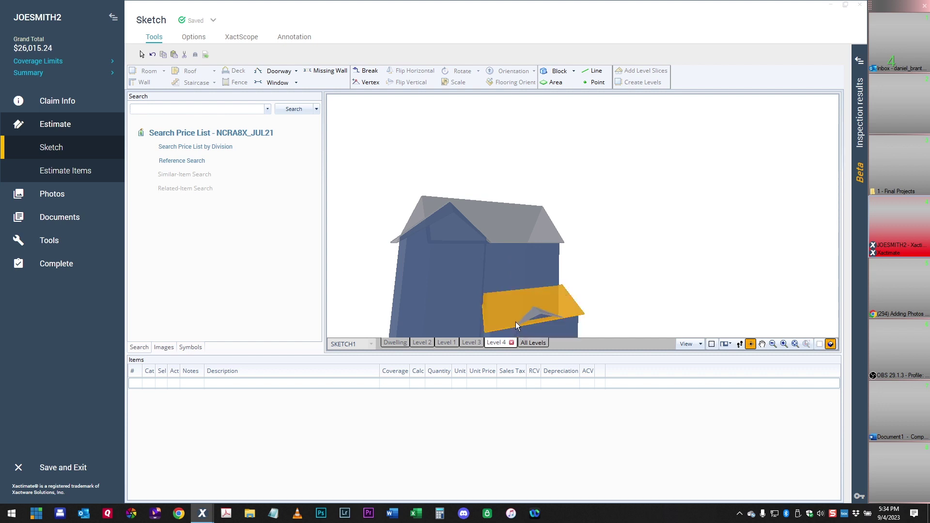
left_click_drag(687, 303, 575, 300)
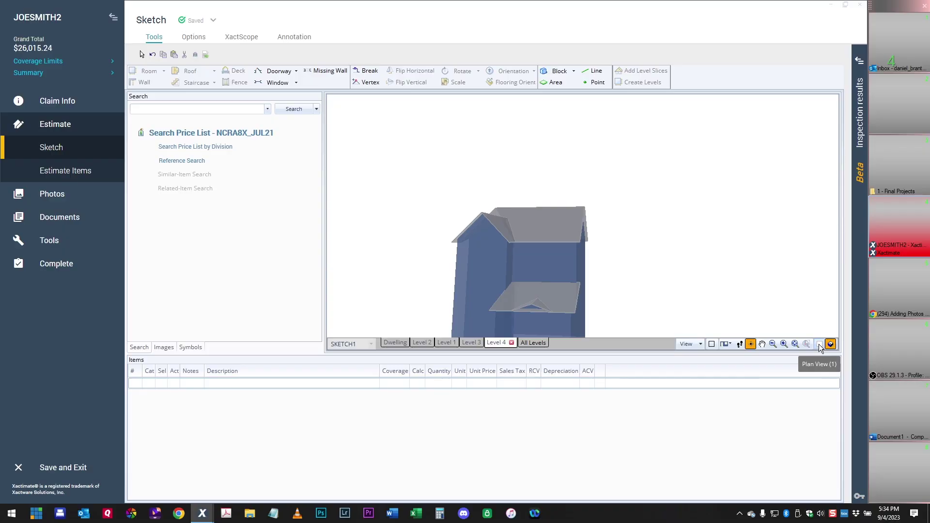
Place a custom bay roof, 11' 7" wide with 4' 10" sides, on Roof1's north wall line in plan view.
left_click(820, 345)
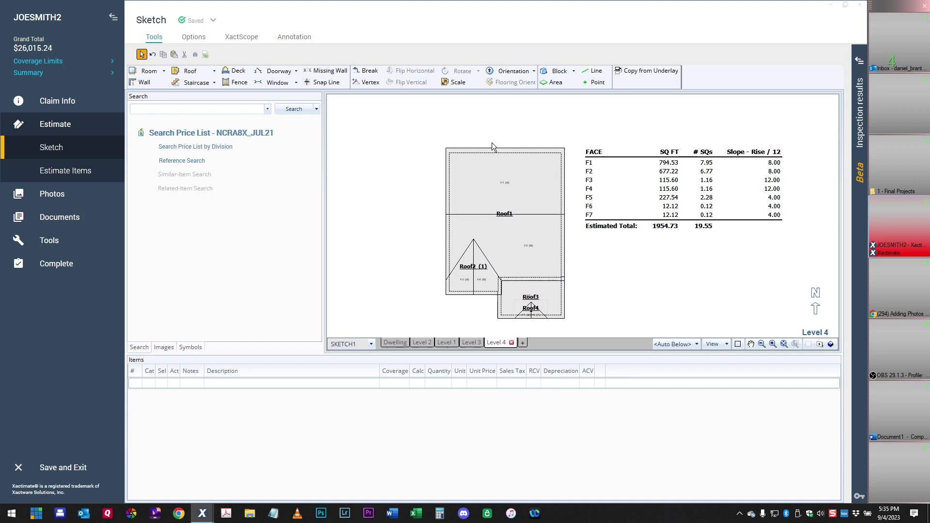
left_click(214, 72)
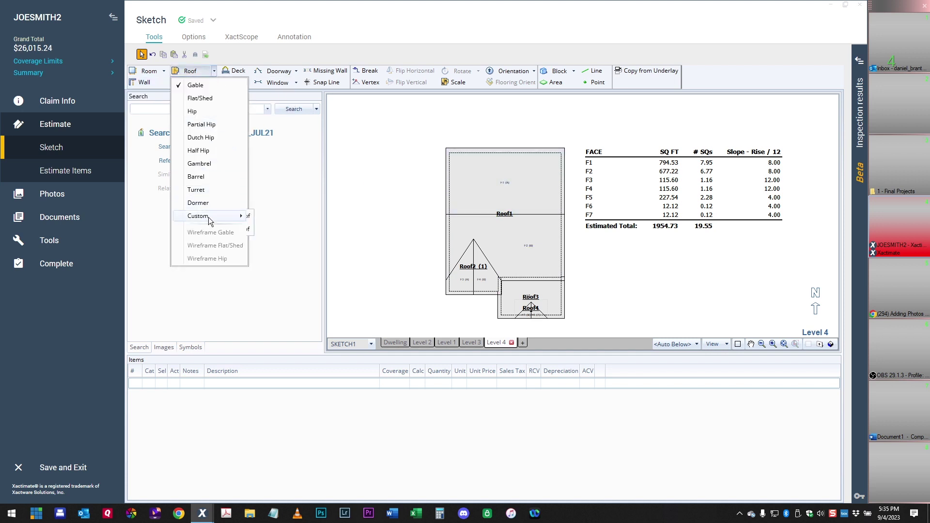
left_click(270, 219)
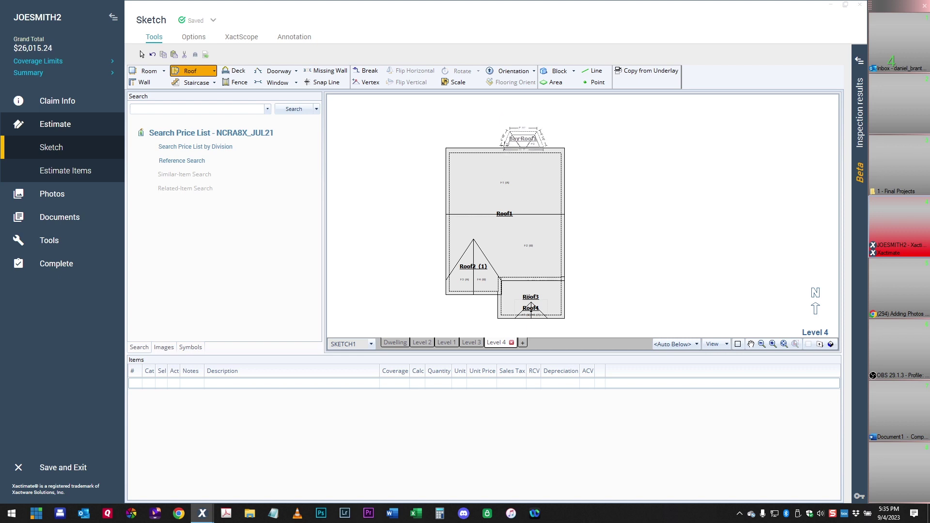
scroll(506, 139, "up", 5)
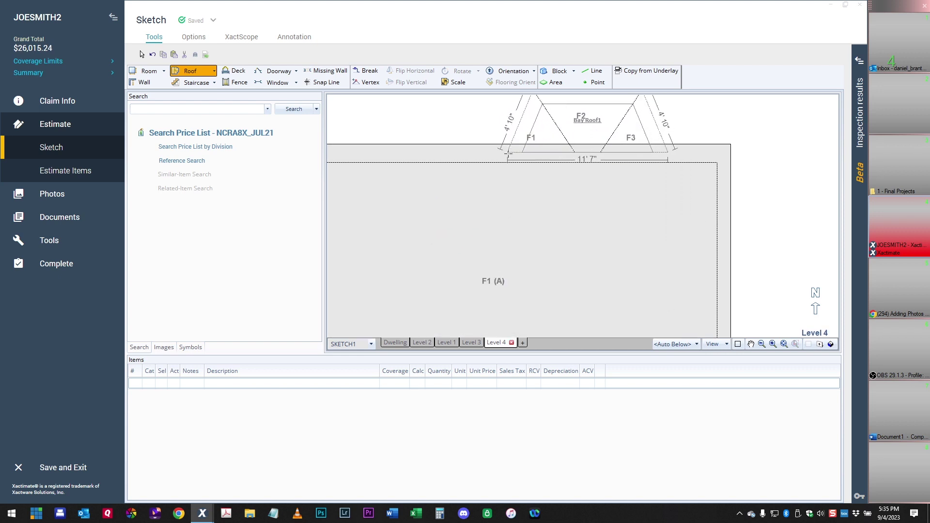
left_click_drag(504, 164, 499, 162)
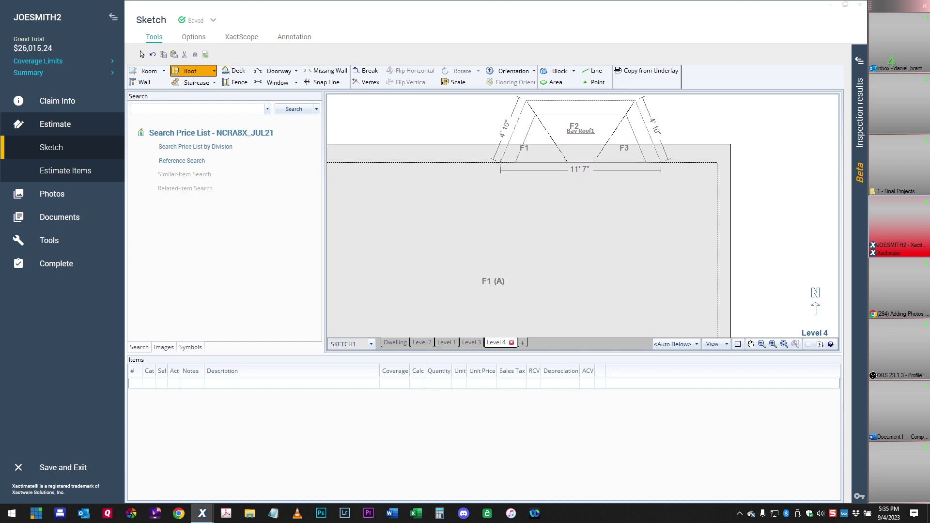
left_click_drag(500, 162, 500, 161)
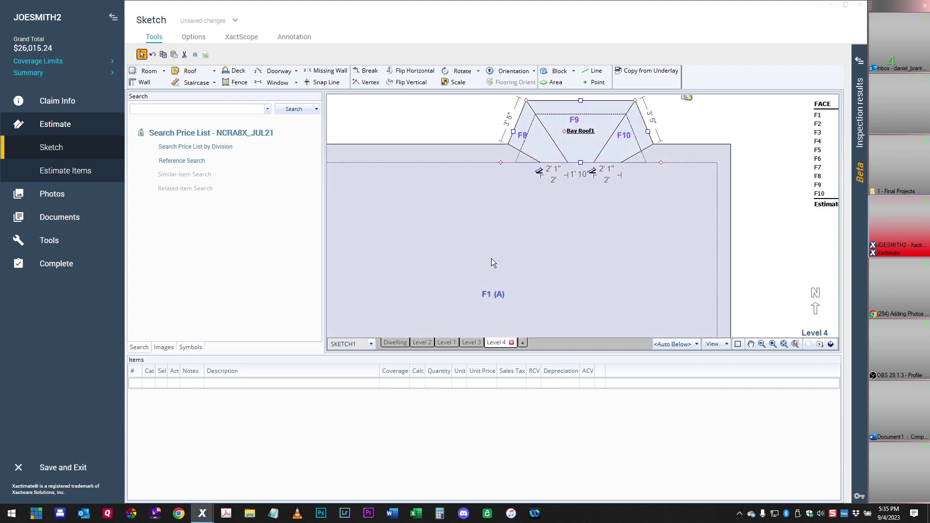
Lower Bay Roof1 in the 3D view down Roof1's north wall to well below the eave.
left_click(831, 344)
mouse_move(755, 266)
left_mouse_down()
mouse_move(476, 153)
mouse_move(594, 249)
mouse_move(580, 273)
mouse_move(615, 272)
mouse_move(592, 246)
left_mouse_up()
left_click(592, 247)
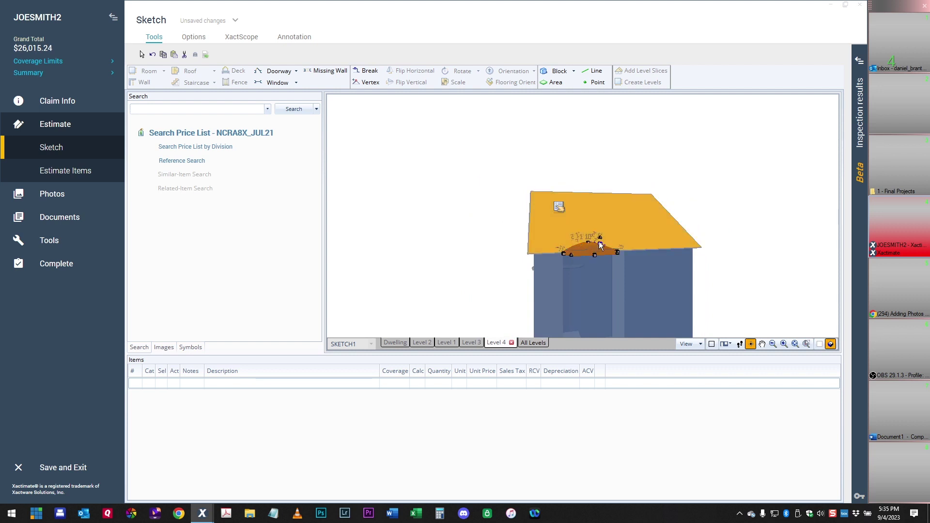
scroll(610, 252, "up", 3)
left_click_drag(615, 255, 617, 365)
left_click_drag(627, 266, 592, 269)
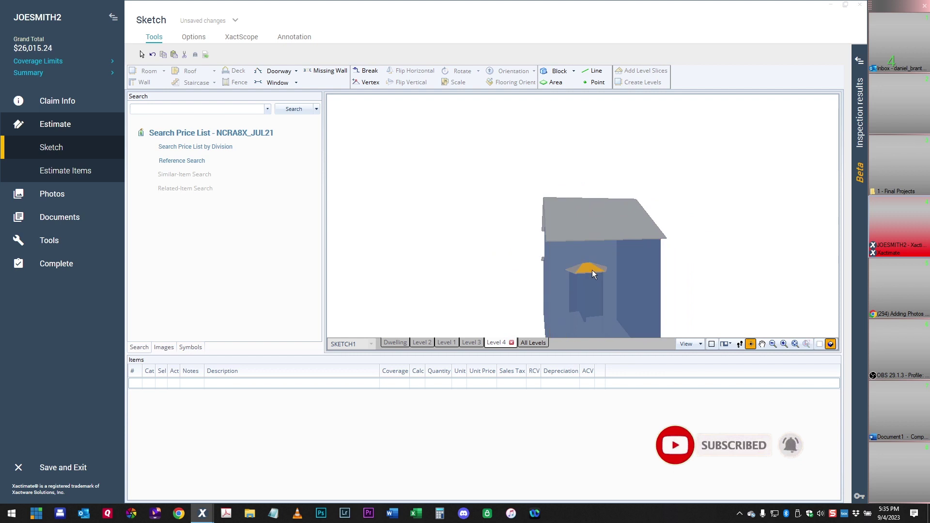
left_click(587, 268)
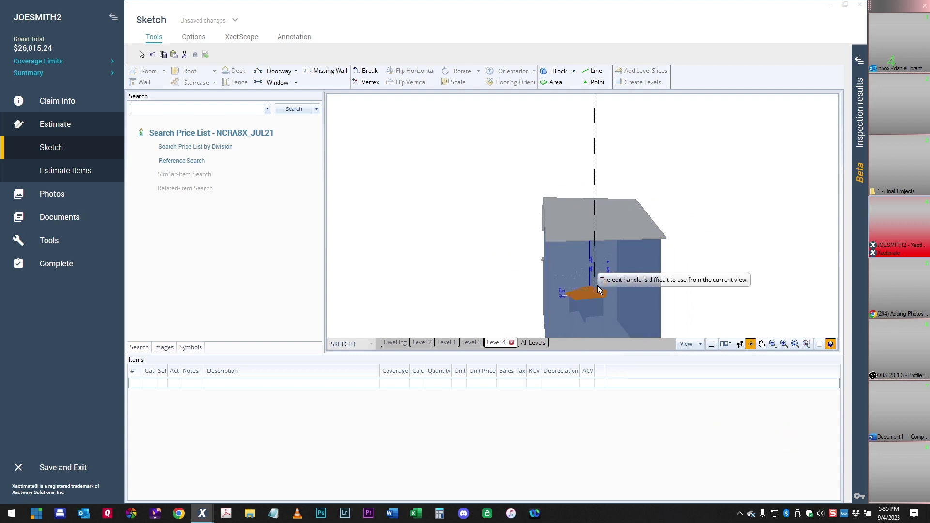
left_click_drag(615, 295, 706, 282)
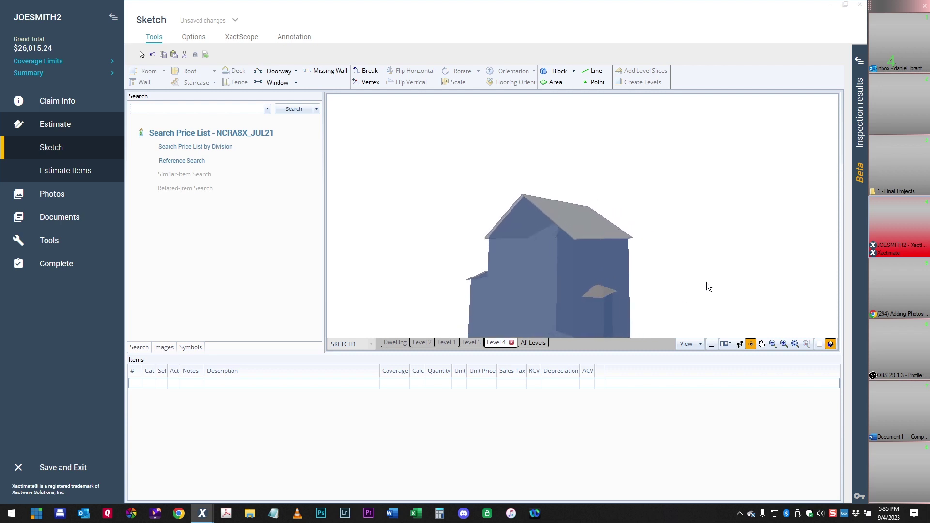
Move Bay Roof1's northwest corner inward in plan view so its north edge is 5' 3" long and its west side 6' 4".
left_click(819, 344)
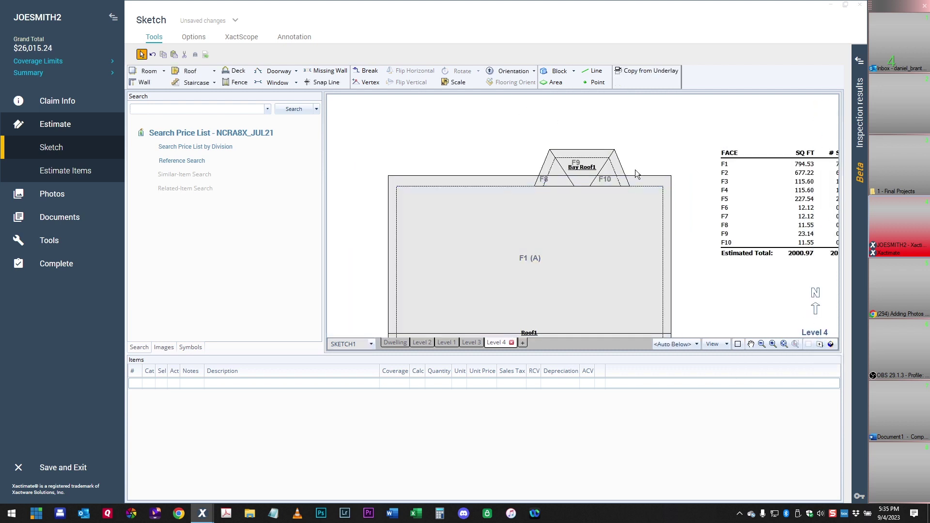
left_click(504, 178)
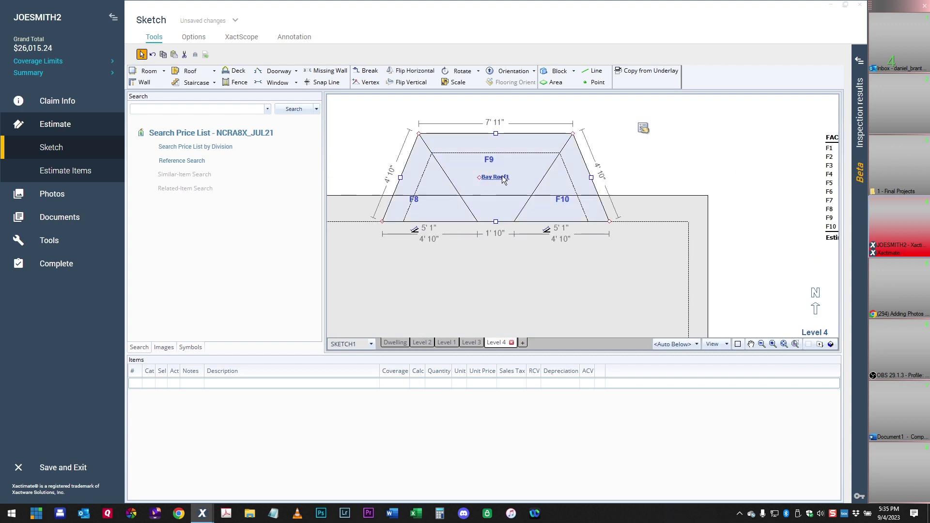
left_click_drag(417, 136, 454, 148)
key("Escape")
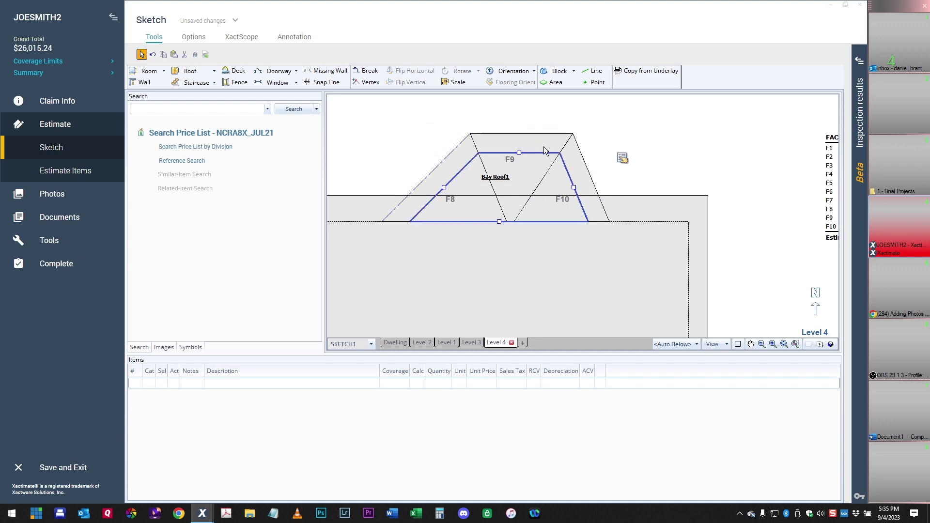
left_click(504, 183)
left_click(504, 182)
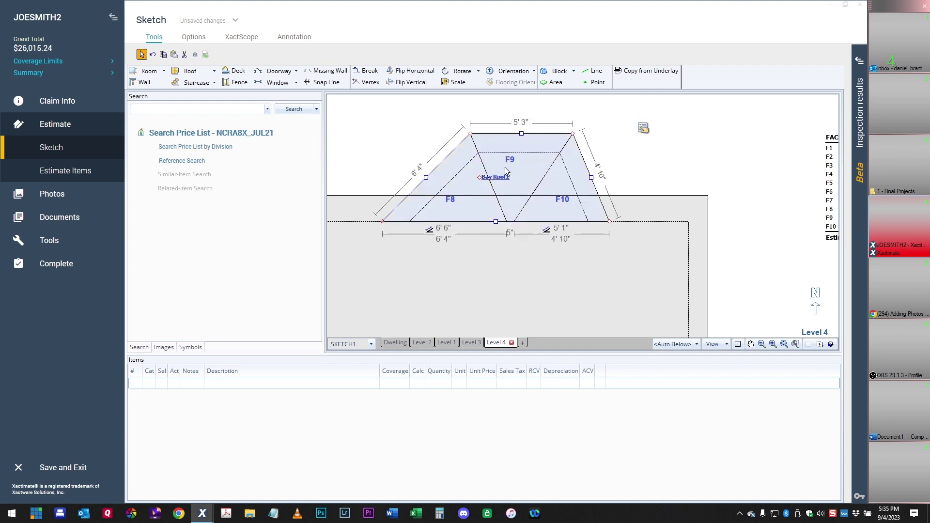
Make Bay Roof1 shallower from its north edge, and move its northeast corner inward for a 7' 3" north edge and 3' 1" sides.
left_click_drag(508, 168, 515, 183)
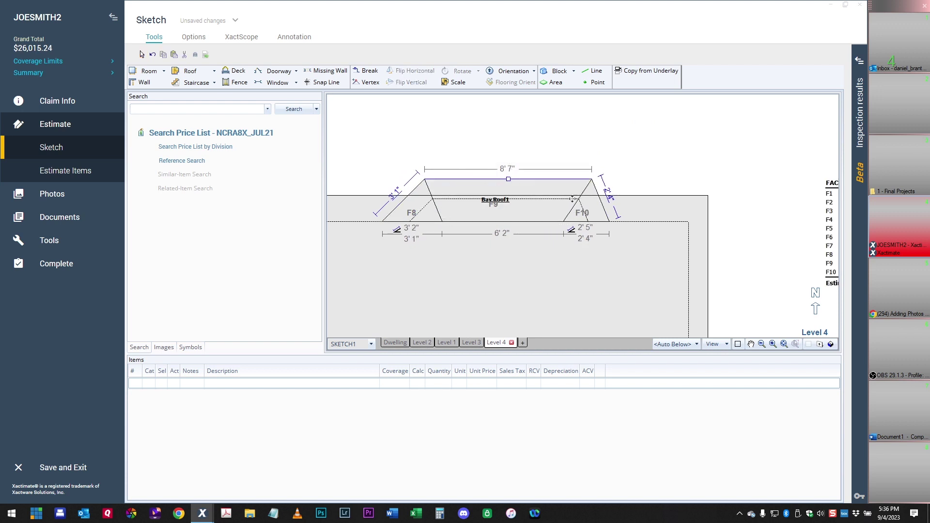
left_click(499, 203)
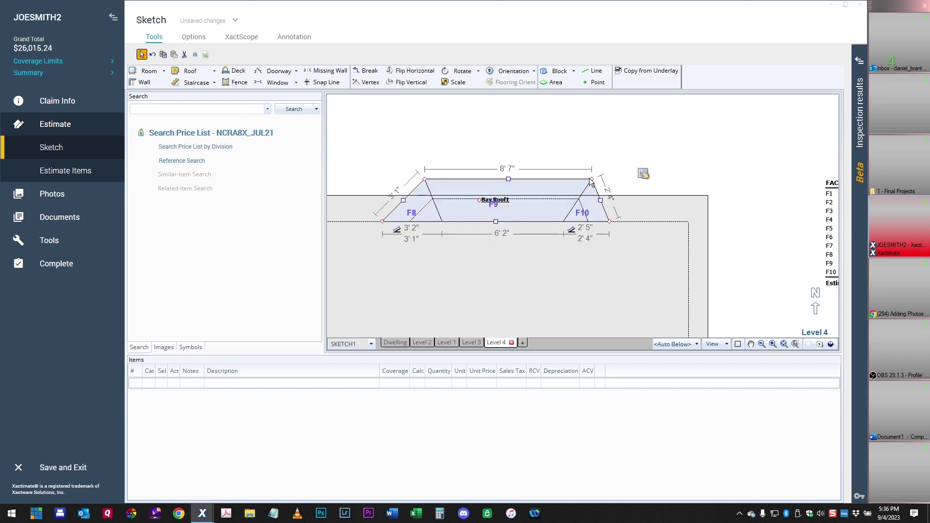
left_click_drag(590, 178, 568, 180)
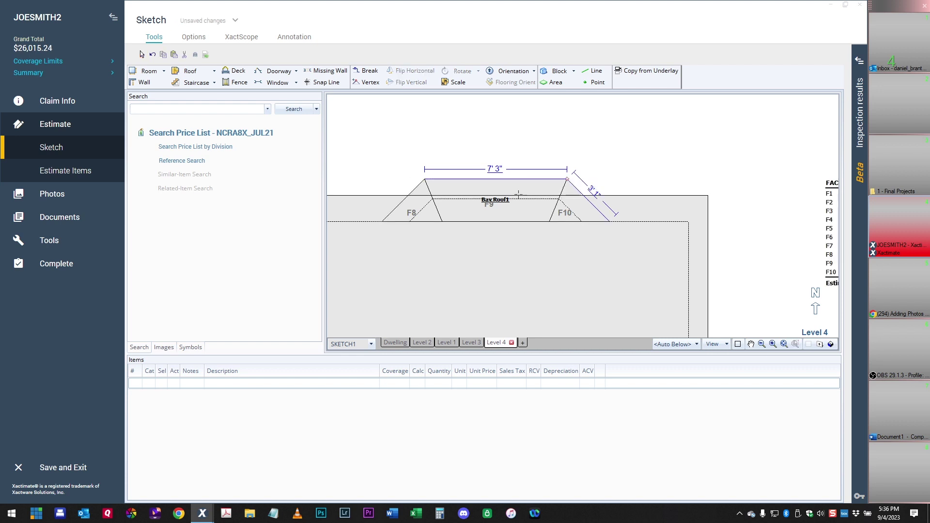
left_click(504, 204)
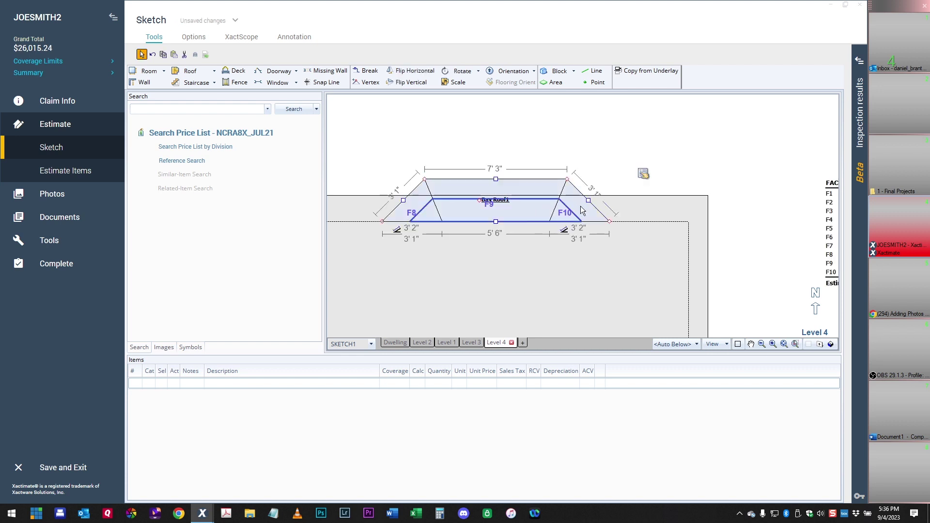
Narrow Bay Roof1 from its east side to 9' 6" wide with a 5' 2" north edge, and look at it in 3D.
left_click_drag(588, 200, 530, 204)
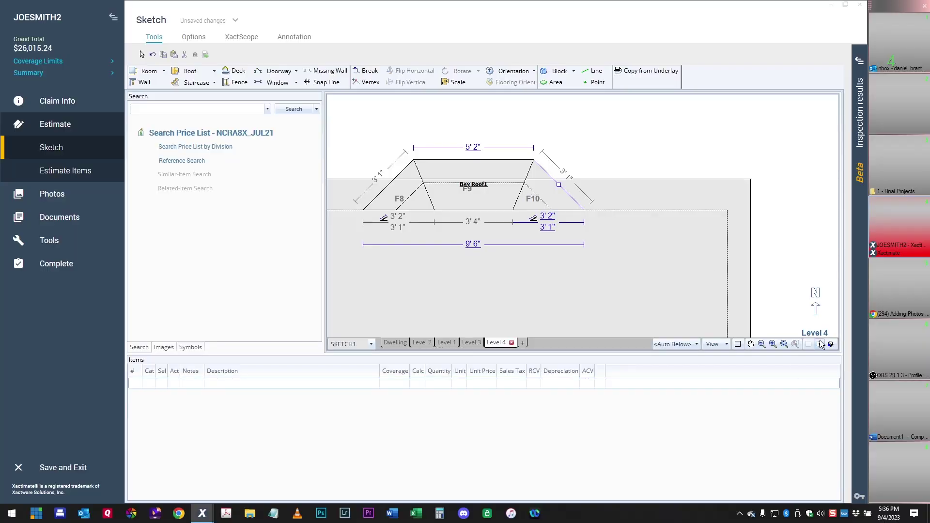
left_click(821, 344)
mouse_move(725, 168)
left_mouse_down()
mouse_move(357, 115)
mouse_move(635, 260)
mouse_move(621, 196)
mouse_move(625, 290)
mouse_move(722, 257)
mouse_move(674, 261)
left_mouse_up()
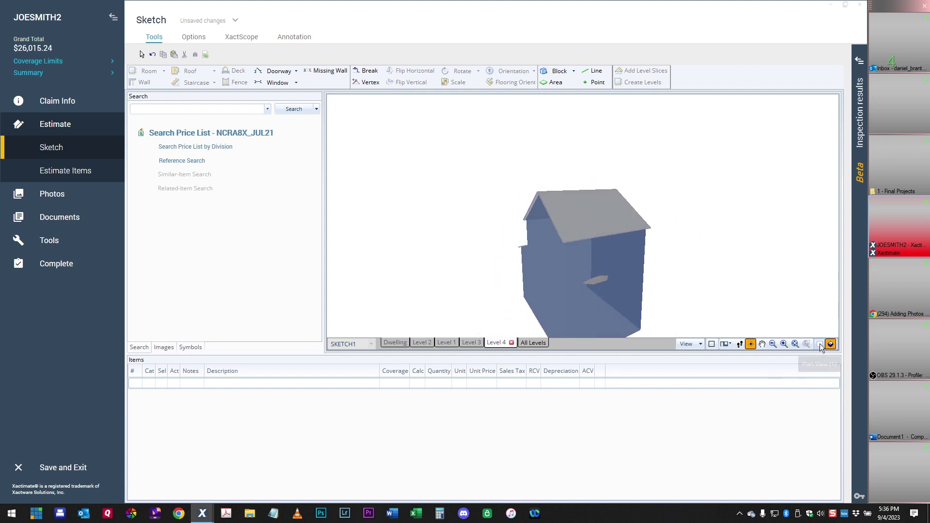
Set Bay Roof1's slope to 8/12 and look at it in the 3D view.
left_click(820, 344)
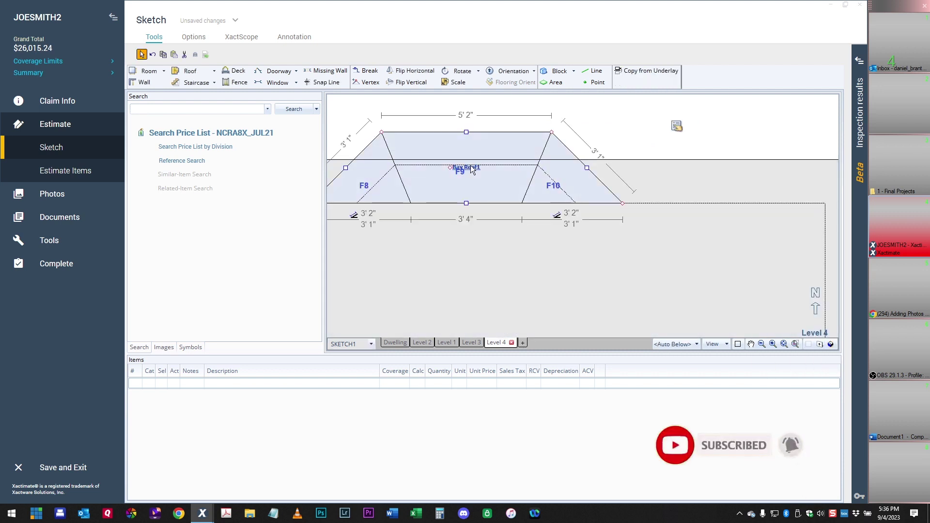
left_click(675, 128)
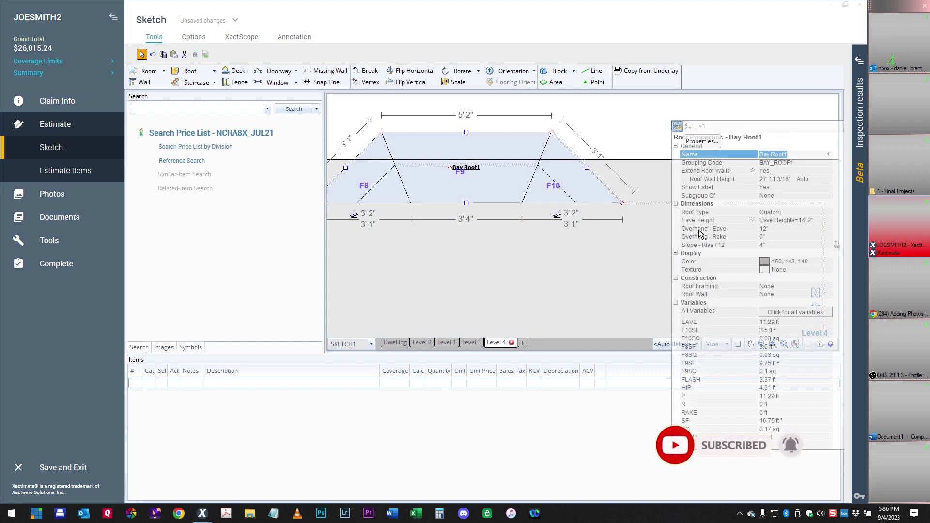
left_click(761, 245)
type("8")
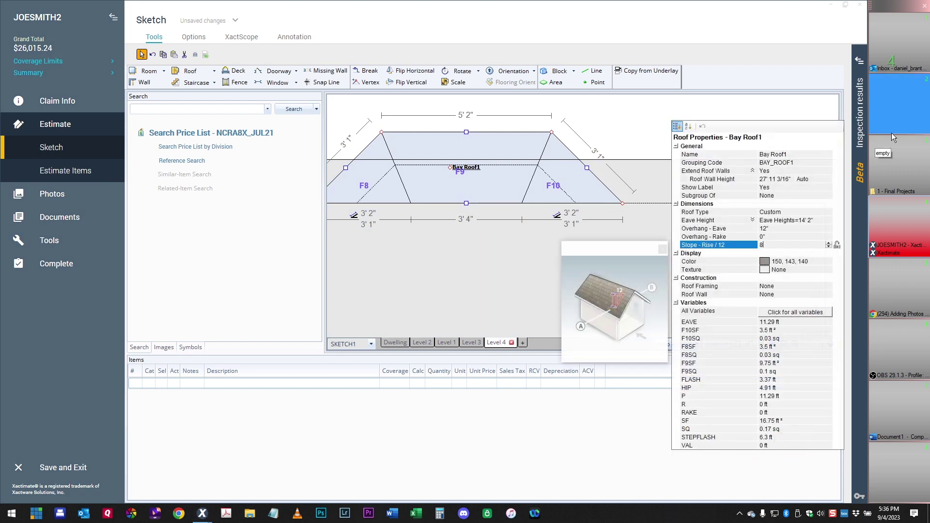
key("Return")
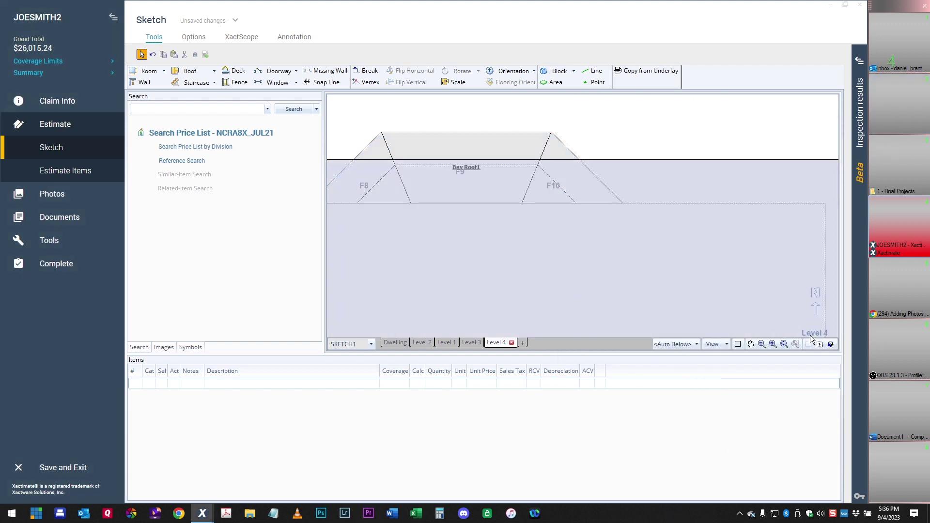
left_click(831, 344)
mouse_move(669, 133)
left_mouse_down()
mouse_move(623, 281)
mouse_move(627, 272)
mouse_move(639, 301)
mouse_move(662, 295)
mouse_move(611, 298)
left_mouse_up()
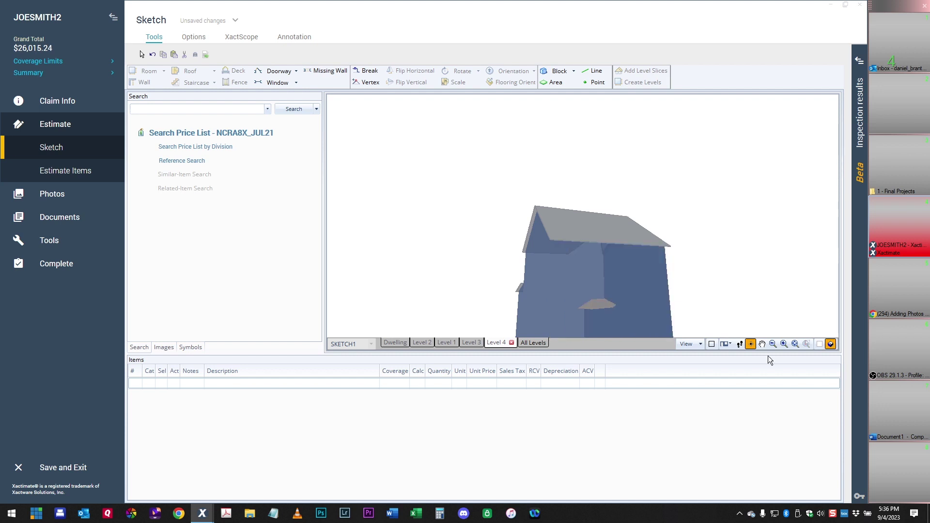
left_click_drag(807, 296, 588, 303)
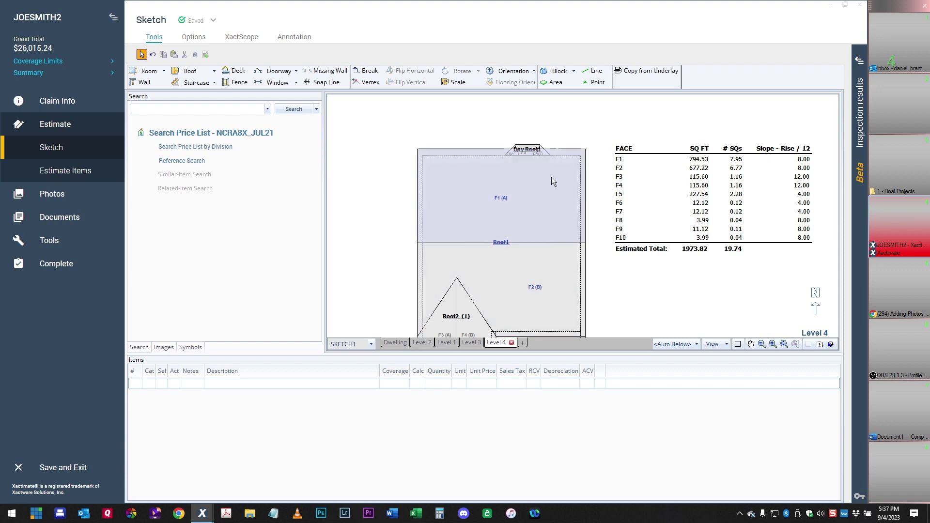
Break Roof1's north edge 13' 5" from its northwest corner, and pull the west section 16' 5" south to form a notch.
left_click(542, 187)
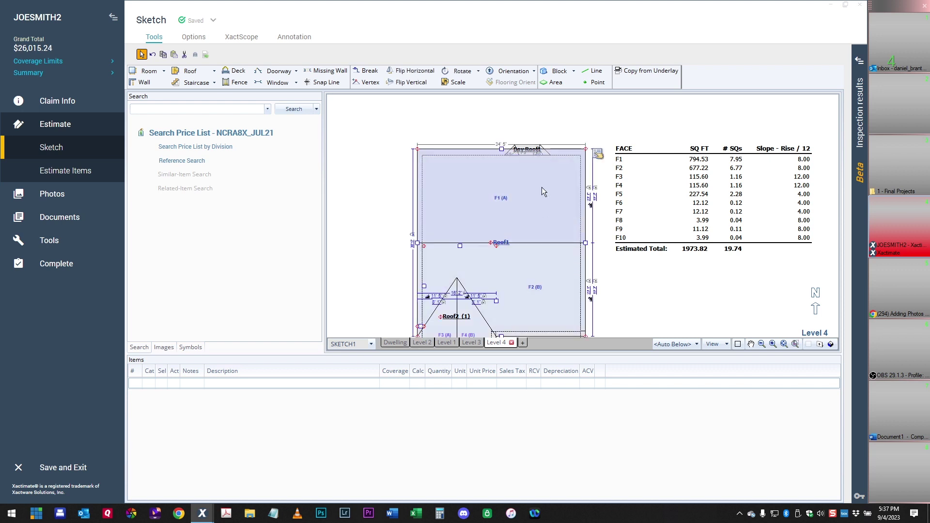
left_click(546, 185)
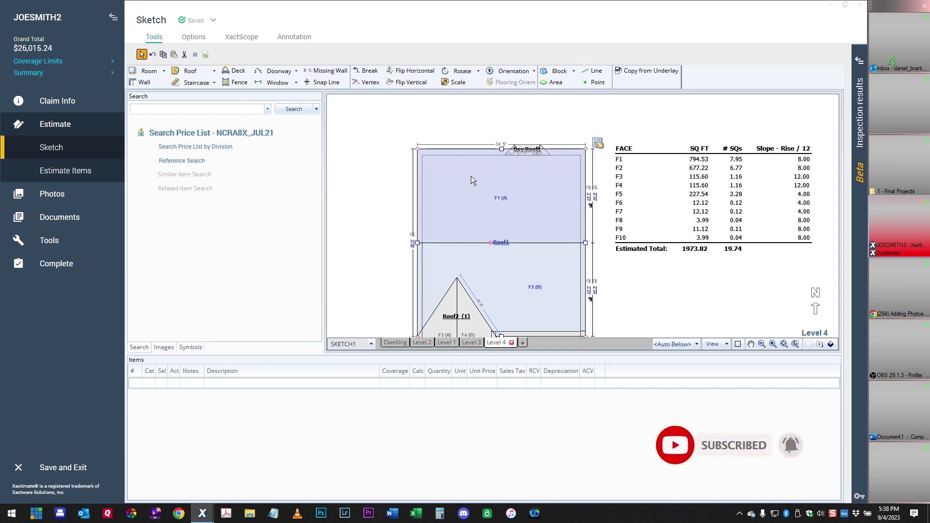
left_click(451, 187)
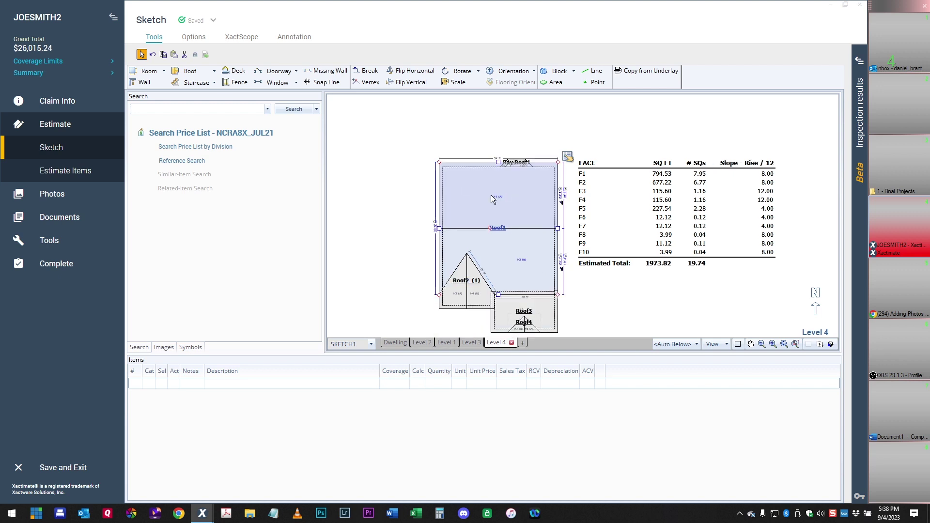
scroll(490, 196, "up", 1)
left_click(367, 71)
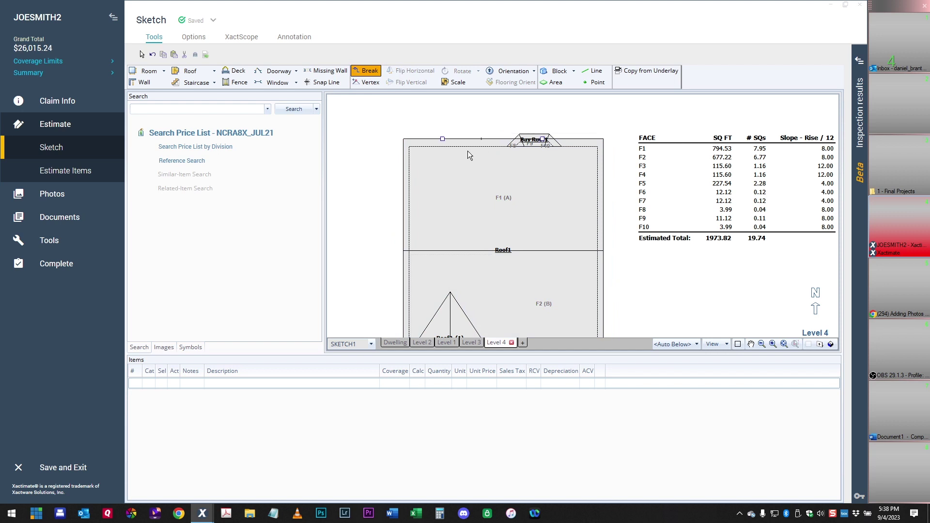
left_click(479, 139)
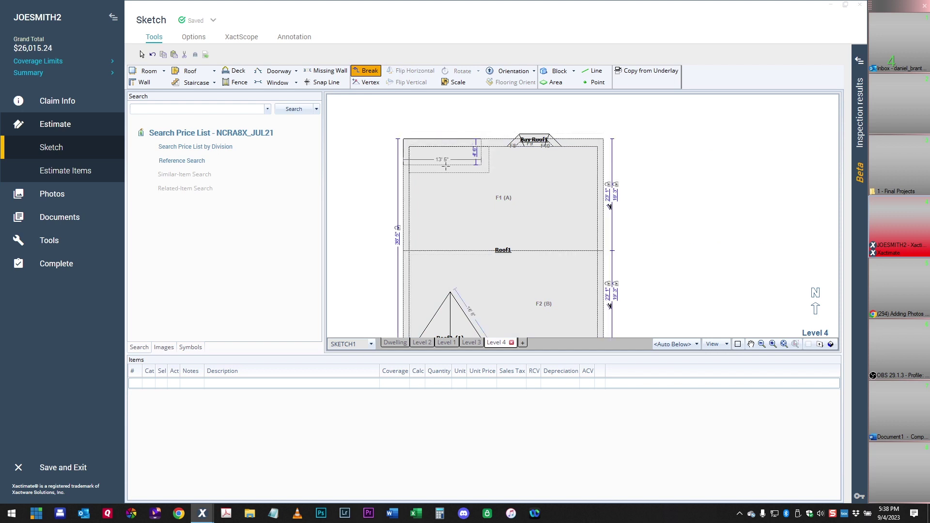
left_click(432, 234)
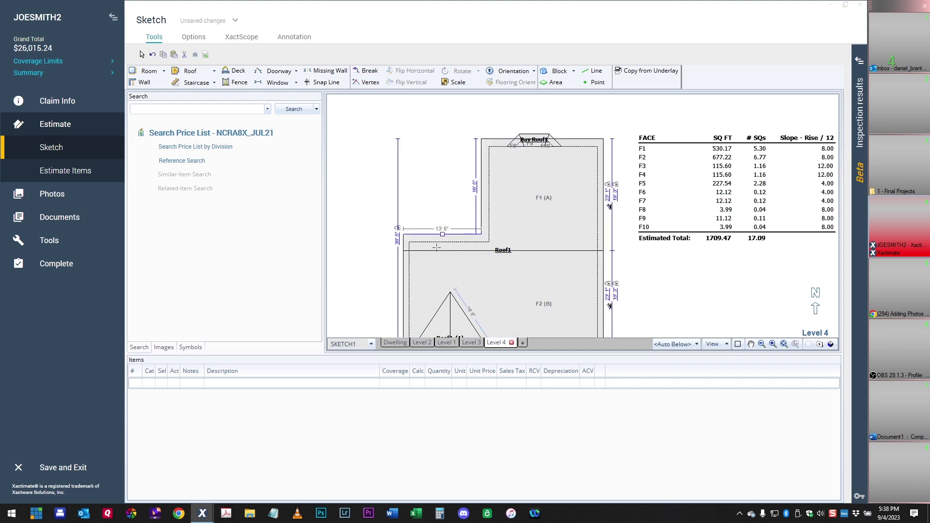
key("Escape")
Move the wall along the notch's south edge down to Roof1's ridge line, and look at it in 3D.
left_click(450, 235)
left_click(486, 187)
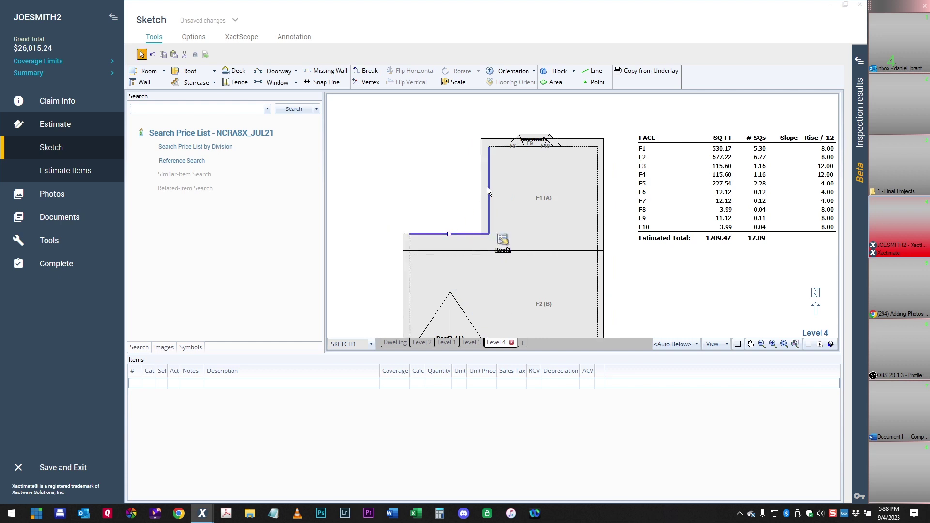
mouse_move(449, 234)
left_mouse_down()
mouse_move(449, 250)
mouse_move(444, 242)
left_mouse_up()
scroll(448, 250, "up", 3)
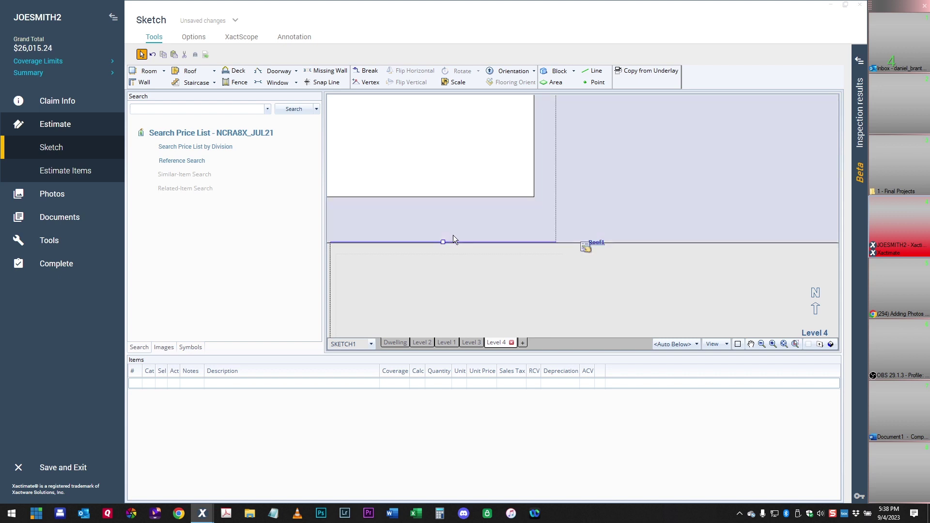
left_click(831, 344)
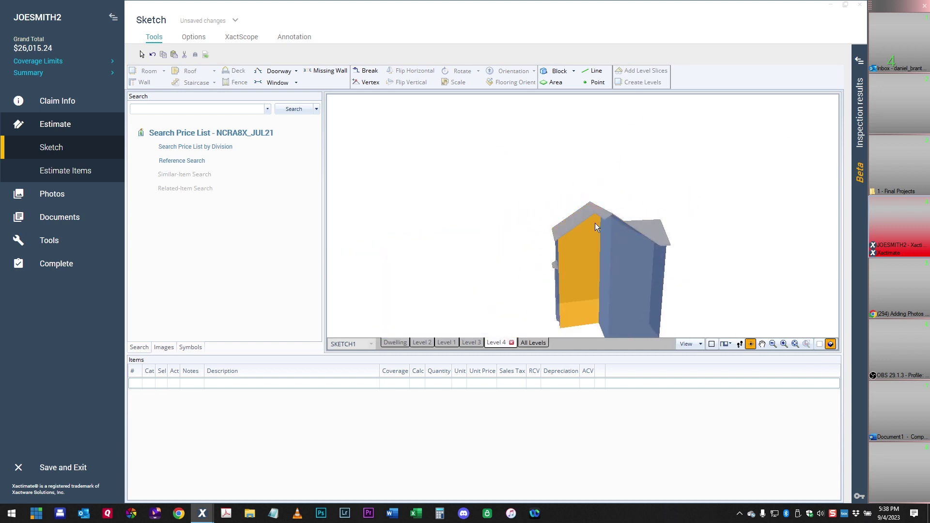
left_click(811, 346)
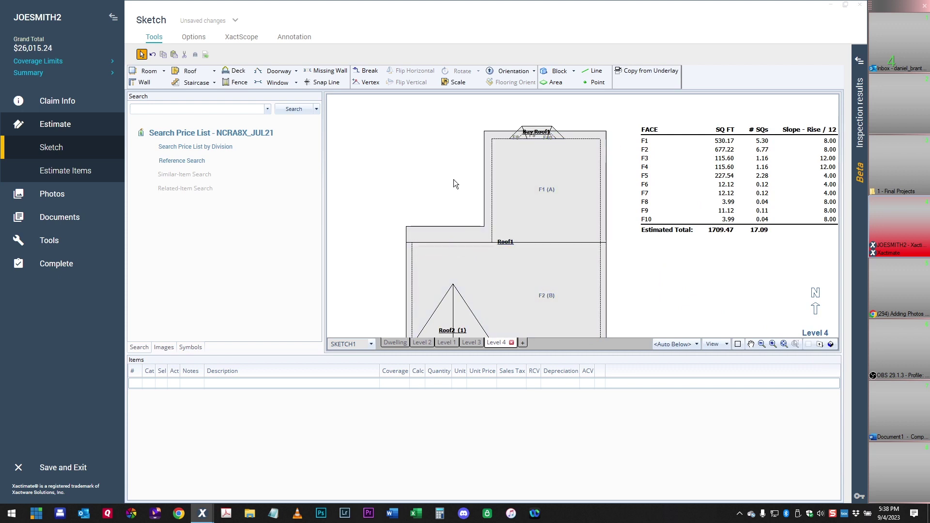
Try to reposition the south and east walls of Roof1's northwest notch, and undo both moves.
left_click_drag(450, 243, 451, 226)
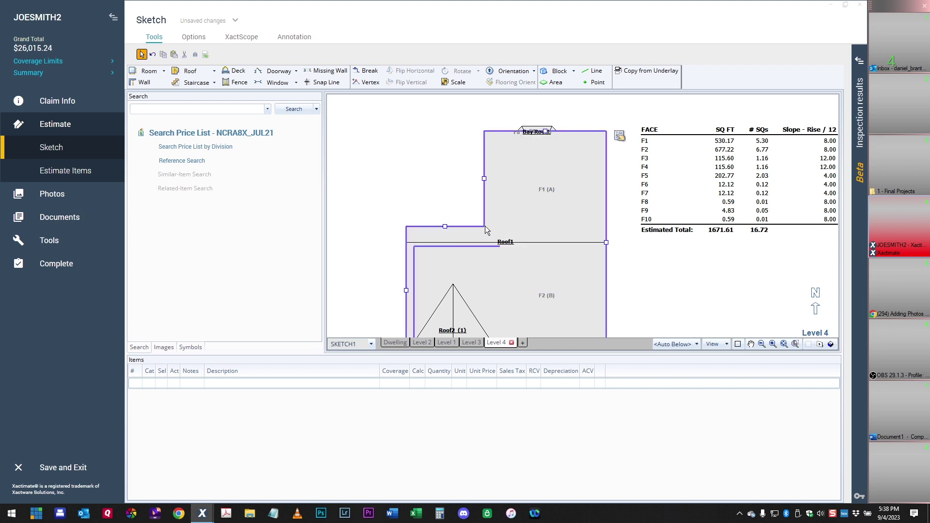
left_click_drag(483, 177, 494, 176)
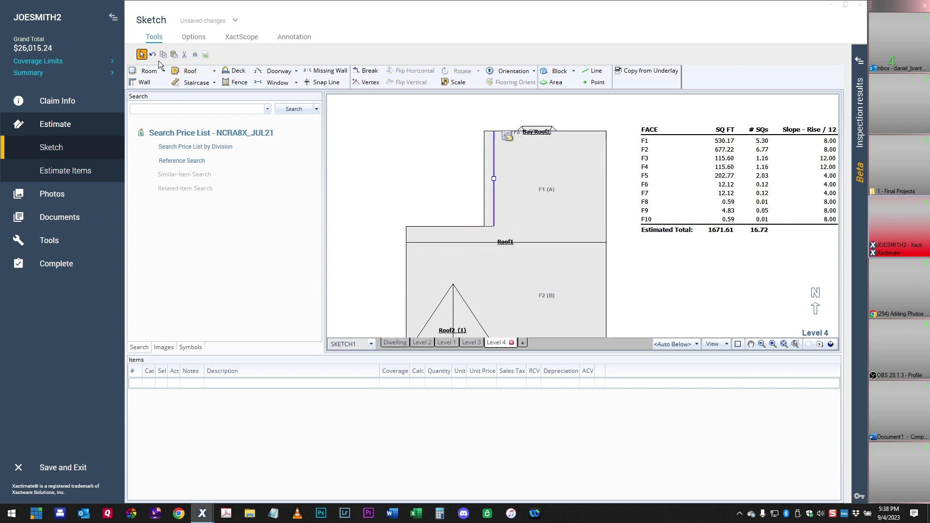
left_click(153, 55)
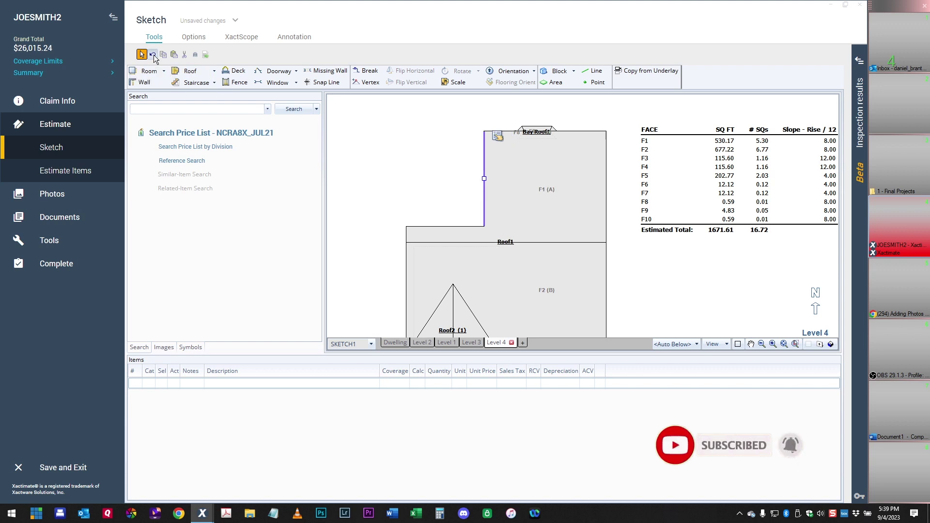
left_click(153, 54)
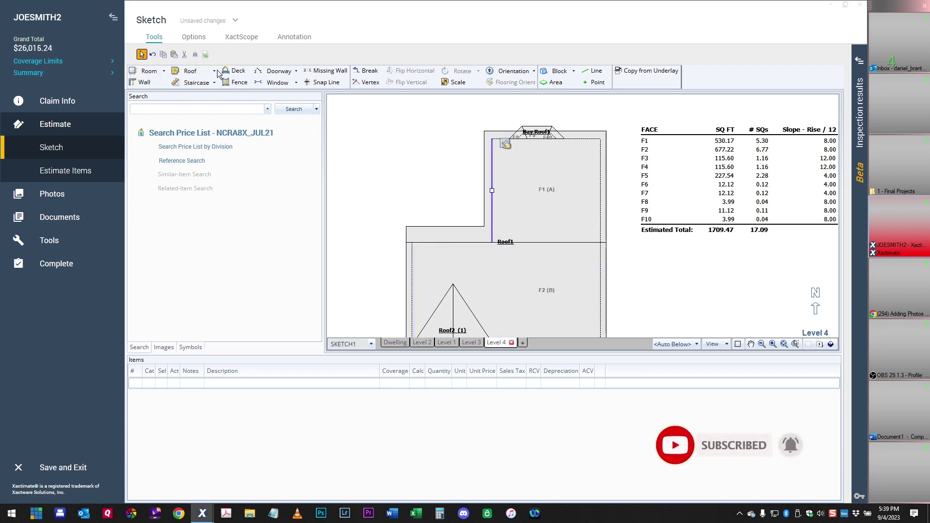
Move the wall at the notch's south side north from the ridge line to meet Roof1's roof edge.
left_click(488, 225)
left_click(458, 241)
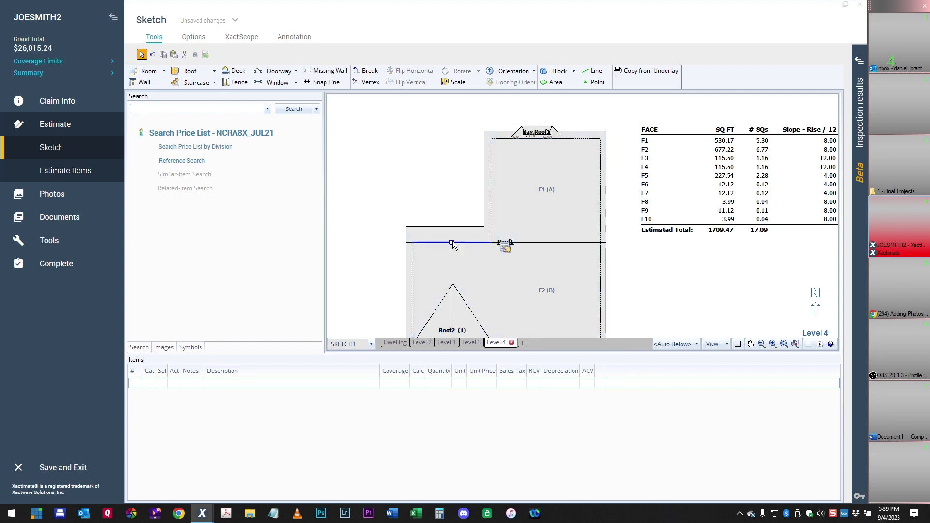
mouse_move(452, 242)
left_mouse_down()
mouse_move(450, 227)
mouse_move(453, 242)
left_mouse_up()
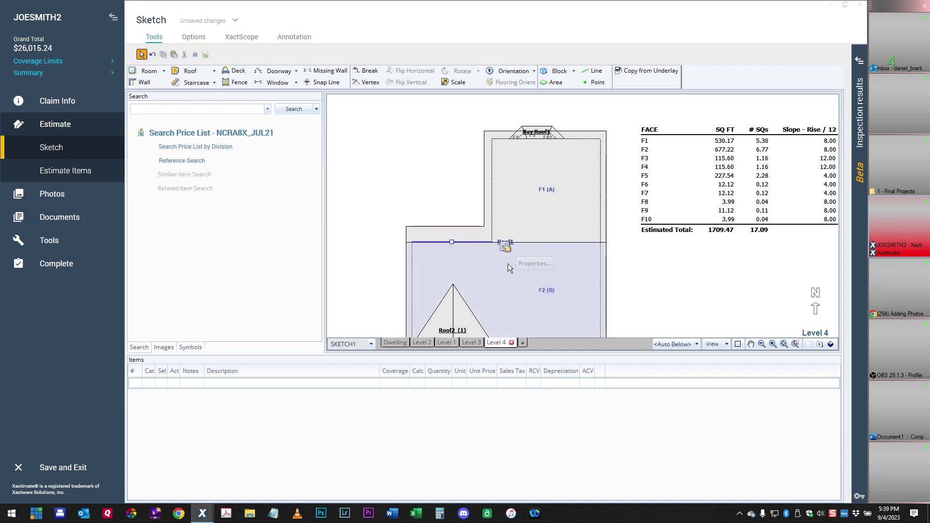
scroll(466, 248, "up", 1)
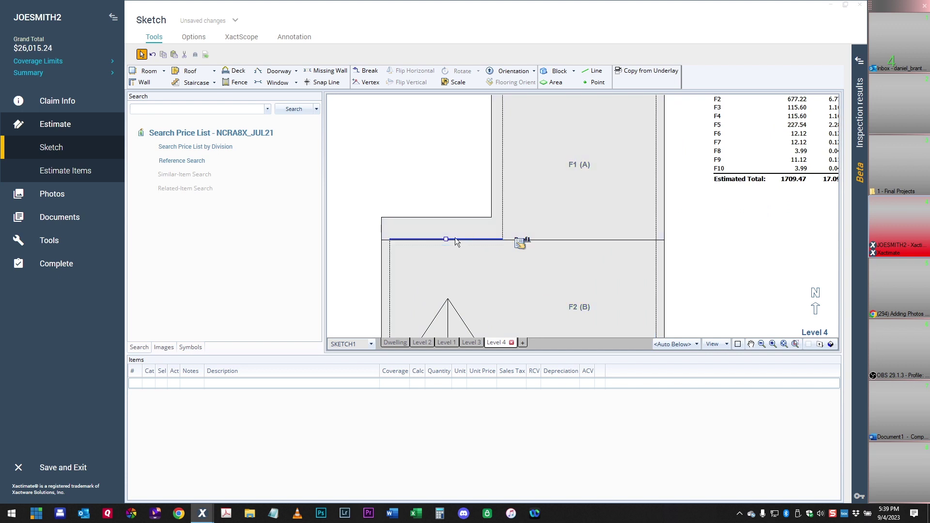
mouse_move(445, 239)
left_mouse_down()
mouse_move(450, 214)
mouse_move(447, 237)
left_mouse_up()
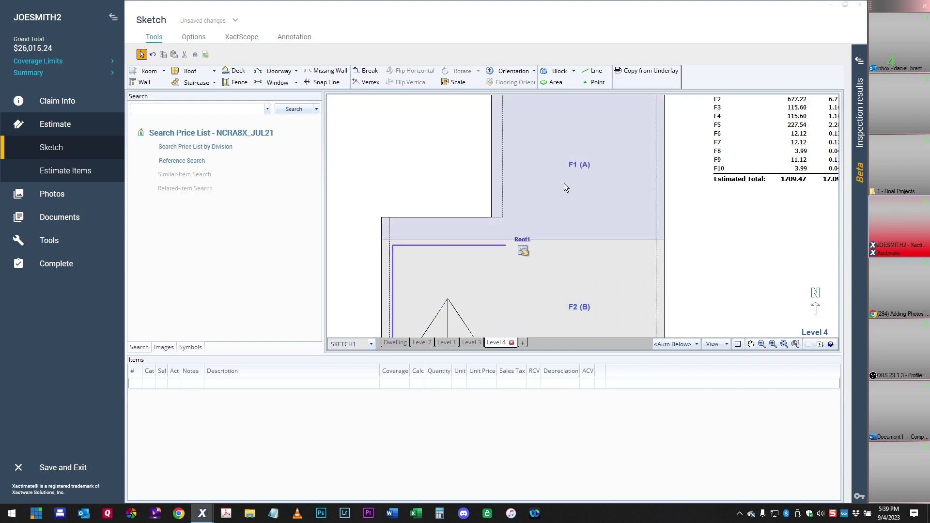
Move the notch's 13' 5" south edge down to Roof1's ridge line so the notch reaches the ridge.
left_click(586, 166)
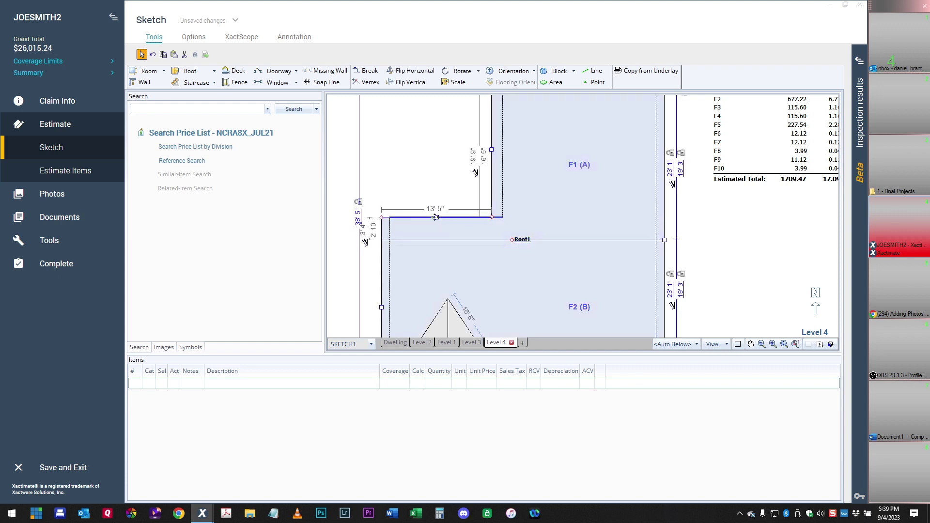
left_click_drag(438, 222, 436, 240)
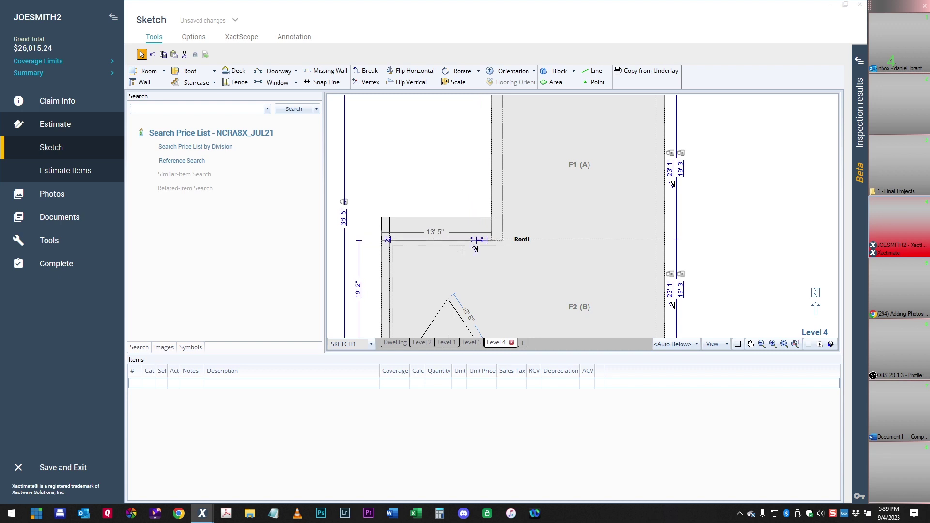
scroll(438, 227, "up", 3)
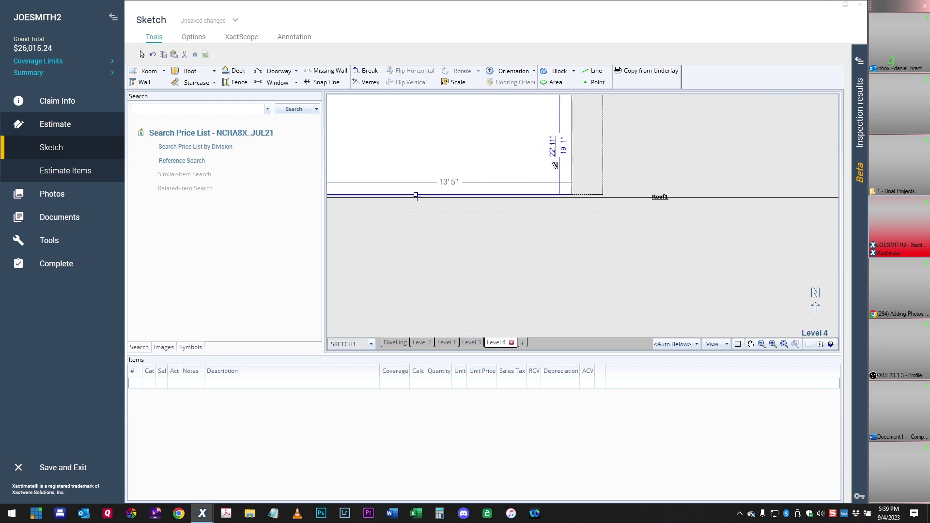
left_click_drag(555, 207, 554, 157)
key("Escape")
scroll(488, 236, "down", 5)
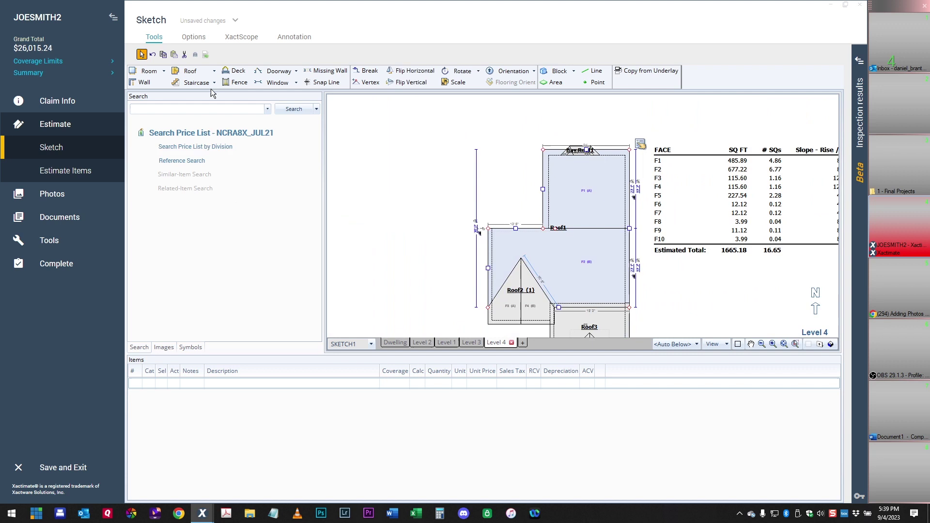
Place a 12' wide flat/shed roof in the open space northwest of Roof1, and move its east wall flush with its roof edge.
left_click(215, 71)
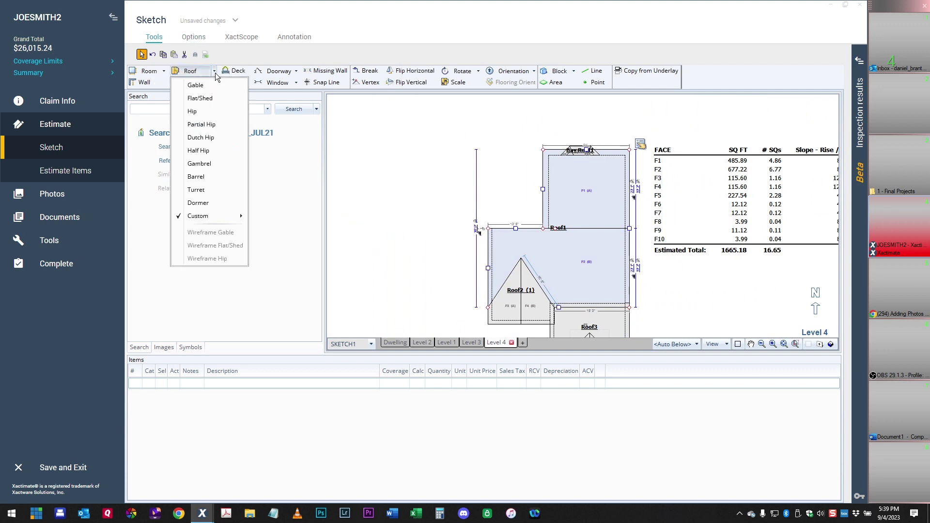
left_click(208, 98)
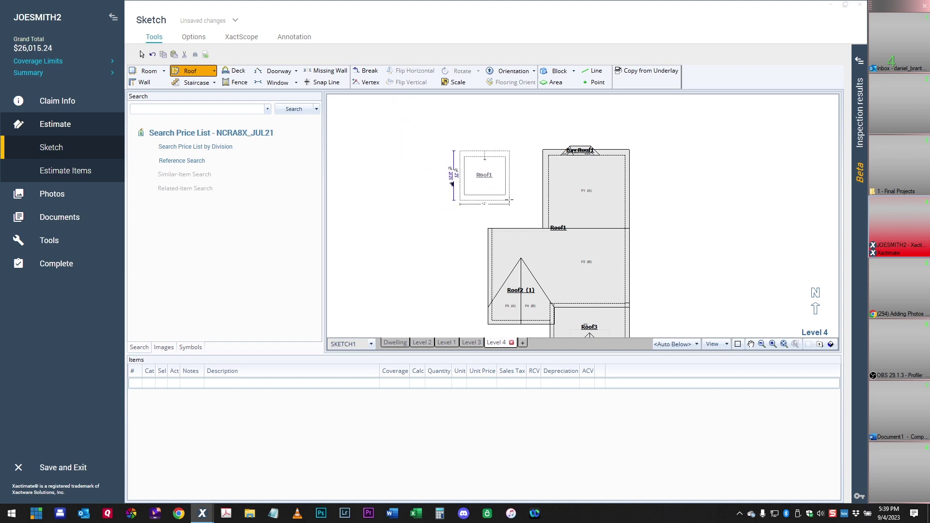
left_click(495, 186)
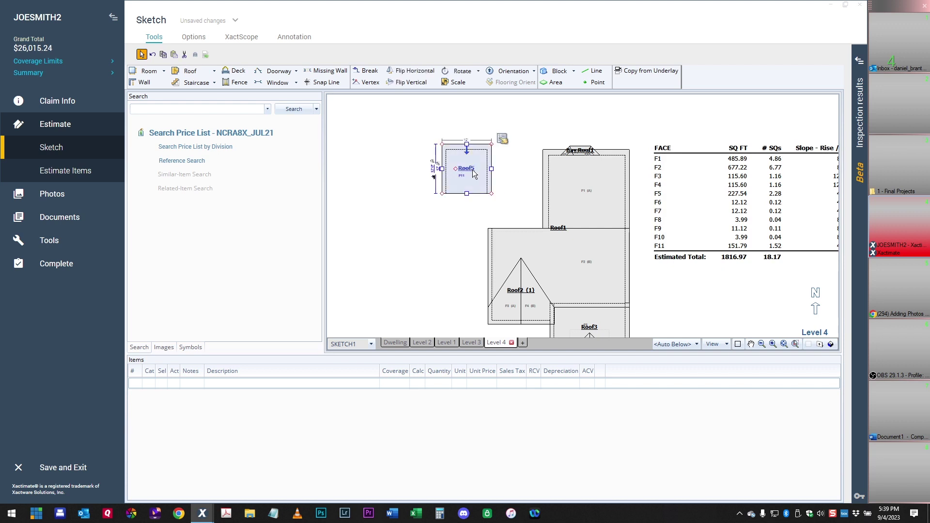
left_click(488, 172)
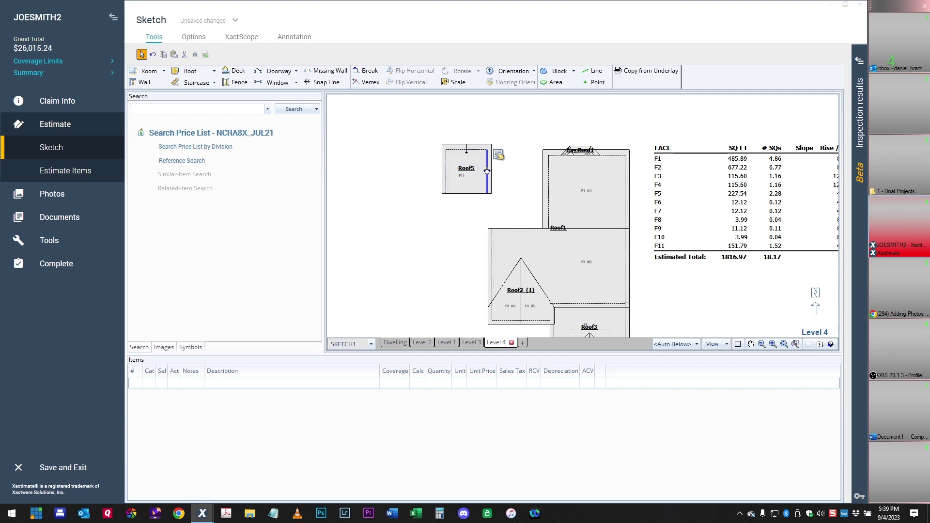
left_click_drag(515, 182, 516, 183)
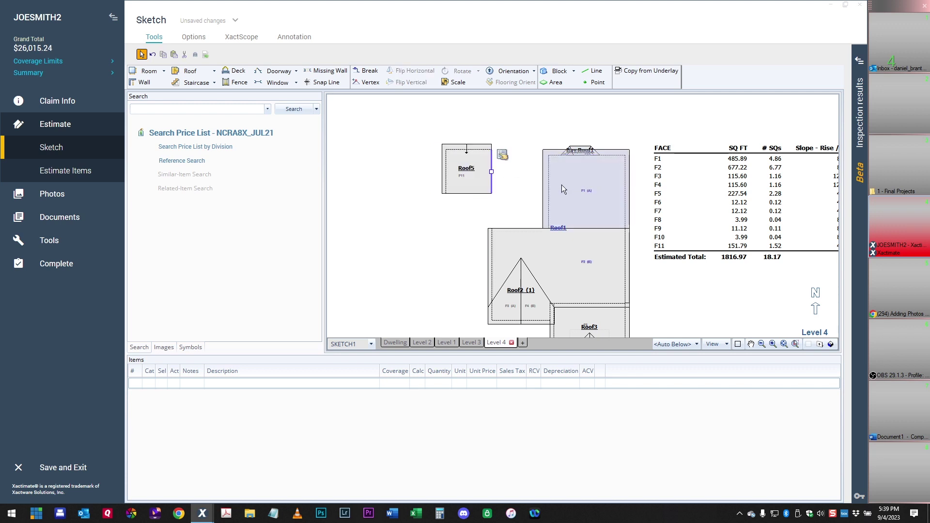
Set the slope of the flat/shed roof Roof5 to 10" rise per 12.
left_click(471, 171)
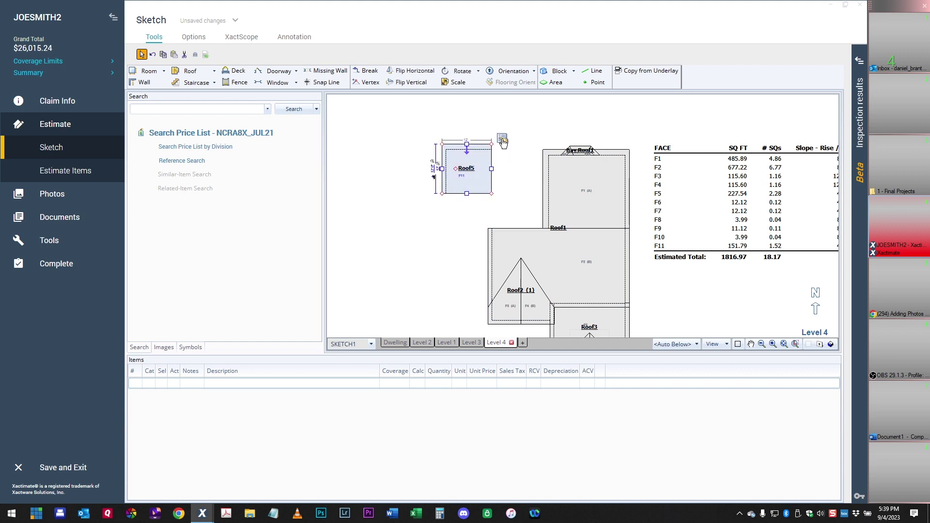
left_click(536, 153)
left_click(585, 273)
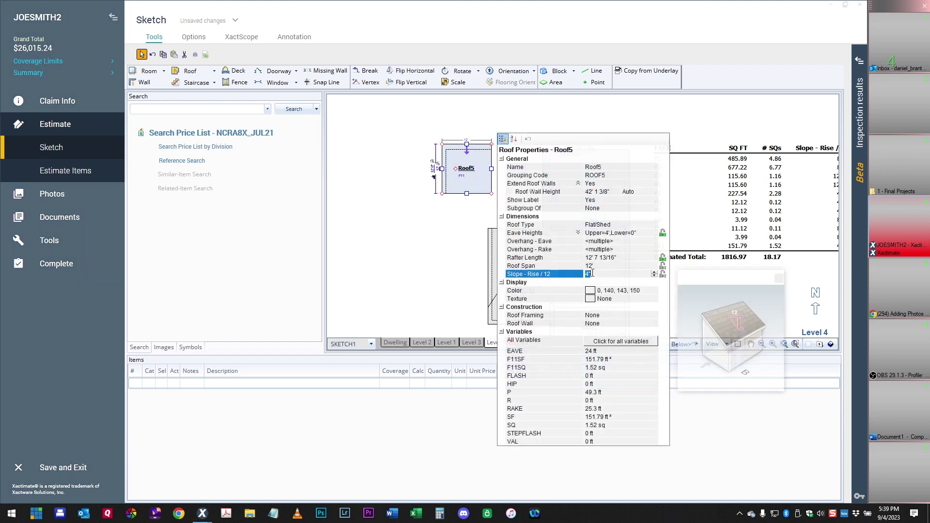
type("10")
key("Return")
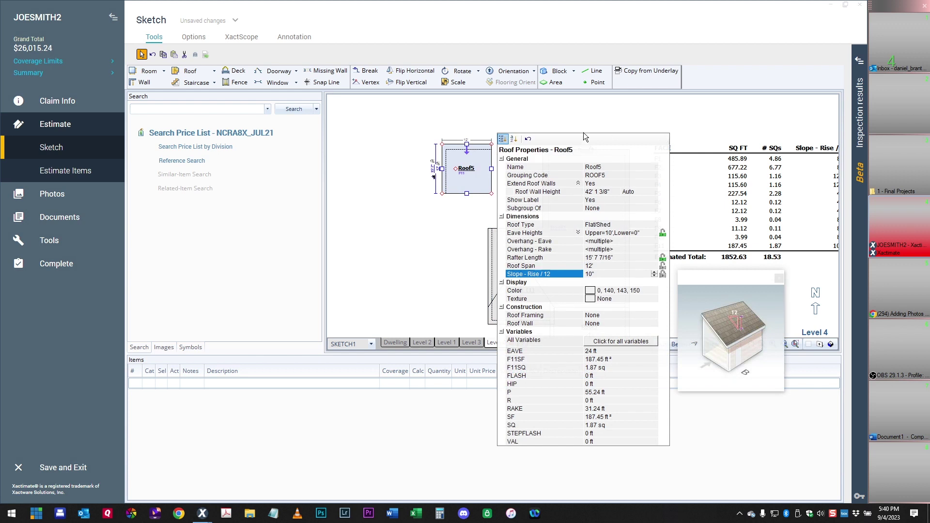
scroll(462, 167, "up", 2)
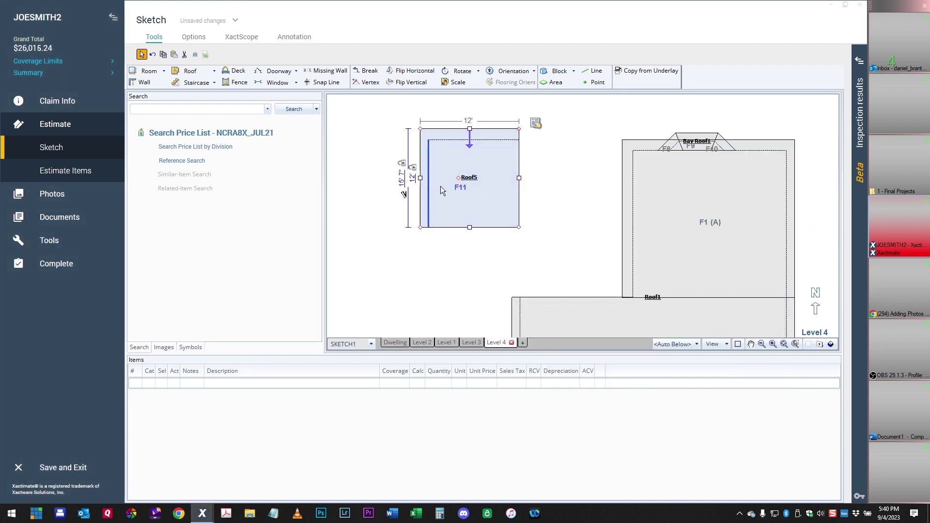
Move Roof5 into Roof1's northwest notch, widen it east to 14' 9", and extend its north wall to Roof1's north edge.
left_click_drag(456, 178, 549, 248)
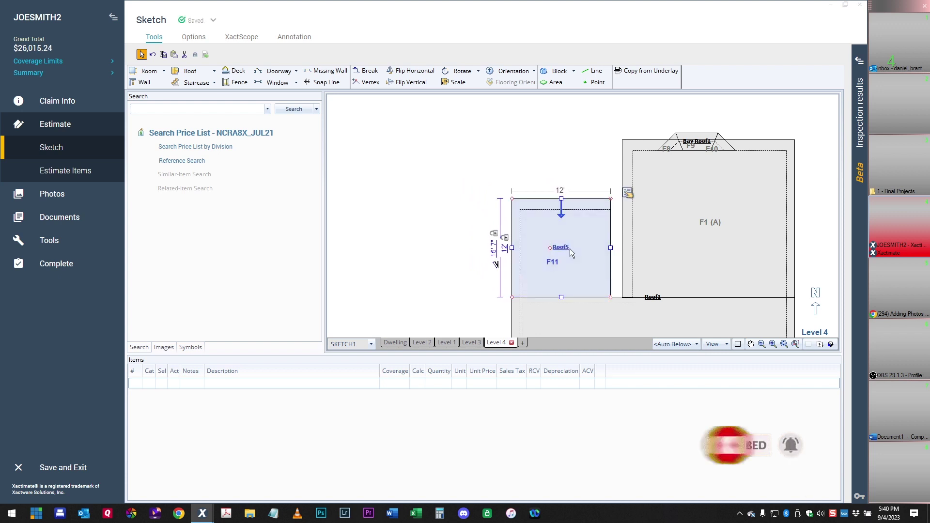
left_click_drag(610, 247, 630, 248)
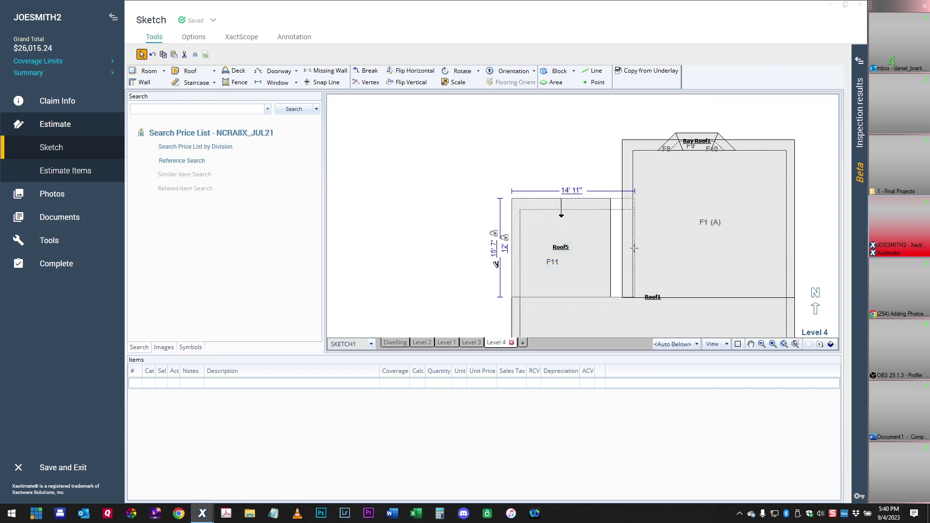
left_click_drag(633, 249, 633, 248)
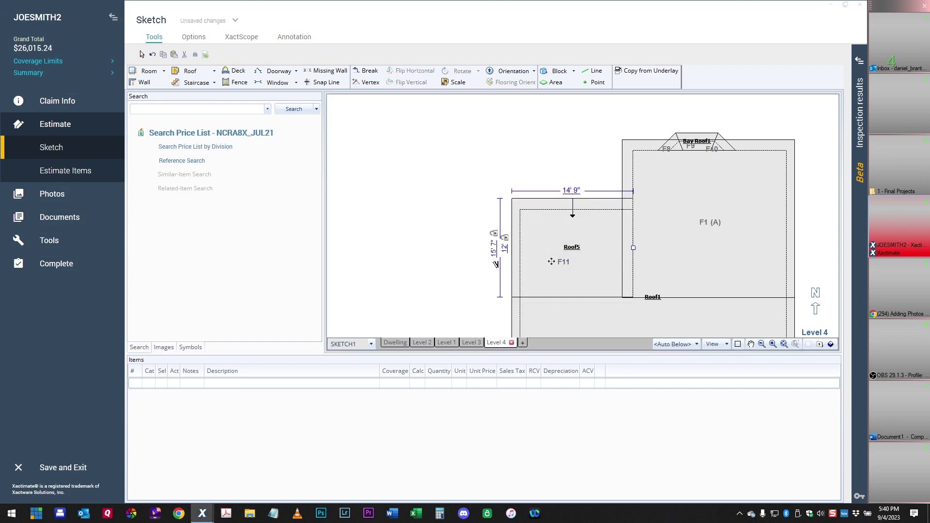
left_click_drag(573, 198, 573, 140)
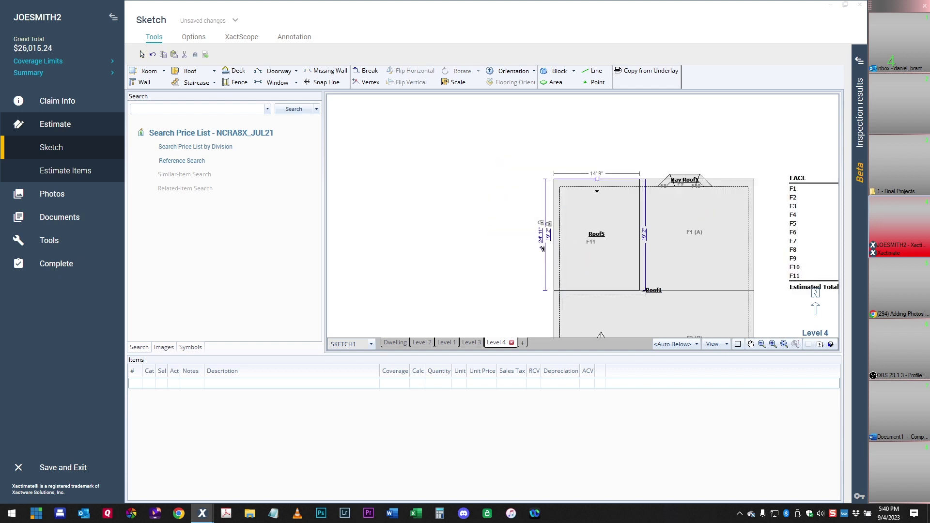
Lower Roof5 in the 3D view until its upper edge lines up with Roof1's ridge, and return to plan view.
left_click(831, 344)
mouse_move(723, 311)
left_mouse_down()
mouse_move(723, 199)
mouse_move(600, 266)
mouse_move(739, 213)
mouse_move(626, 246)
mouse_move(704, 201)
mouse_move(705, 212)
mouse_move(621, 226)
left_mouse_up()
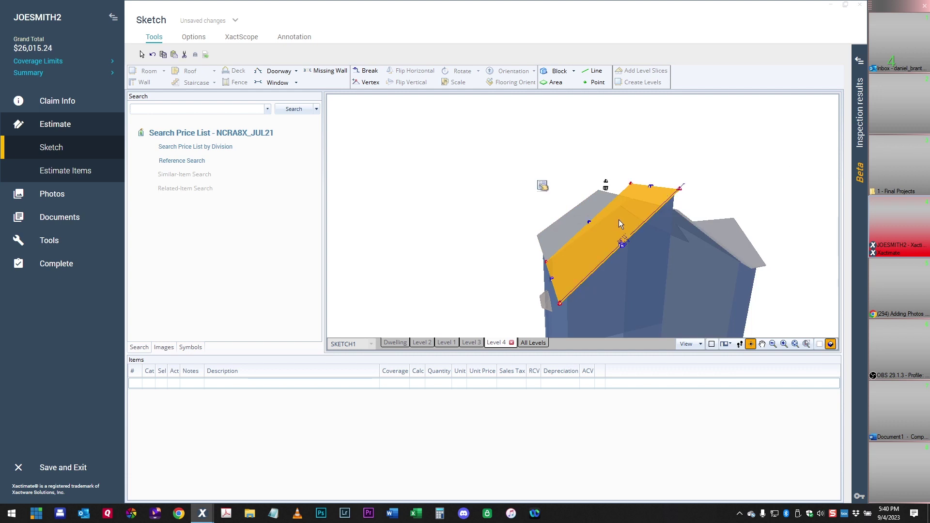
left_click(618, 221)
left_click_drag(607, 185, 606, 201)
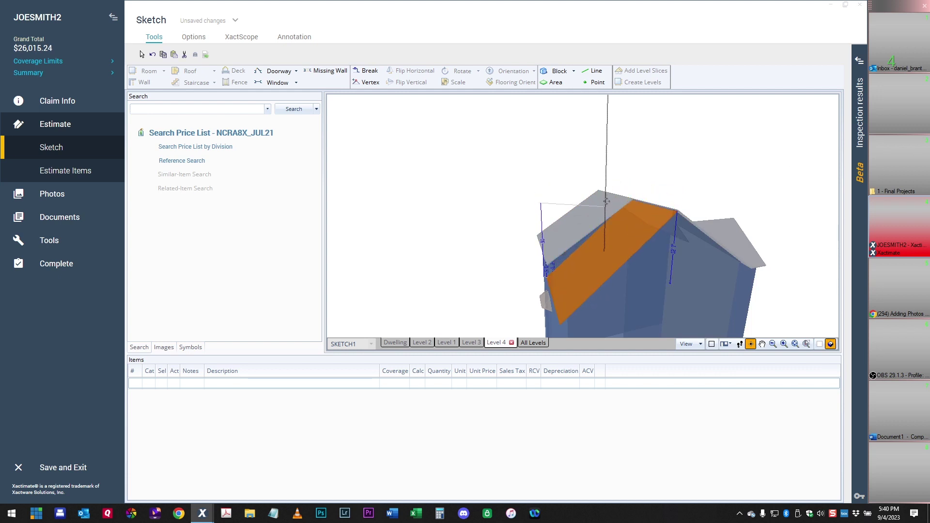
left_click_drag(607, 201, 716, 266)
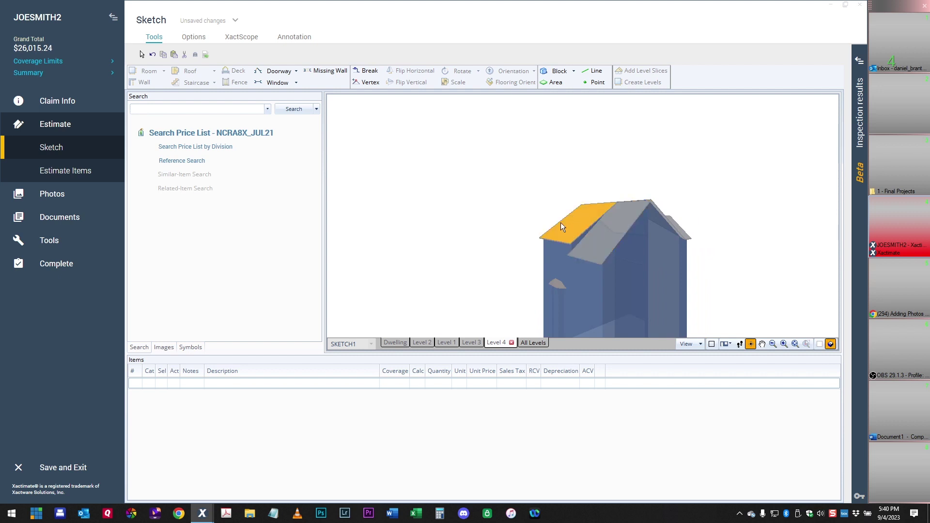
left_click(820, 344)
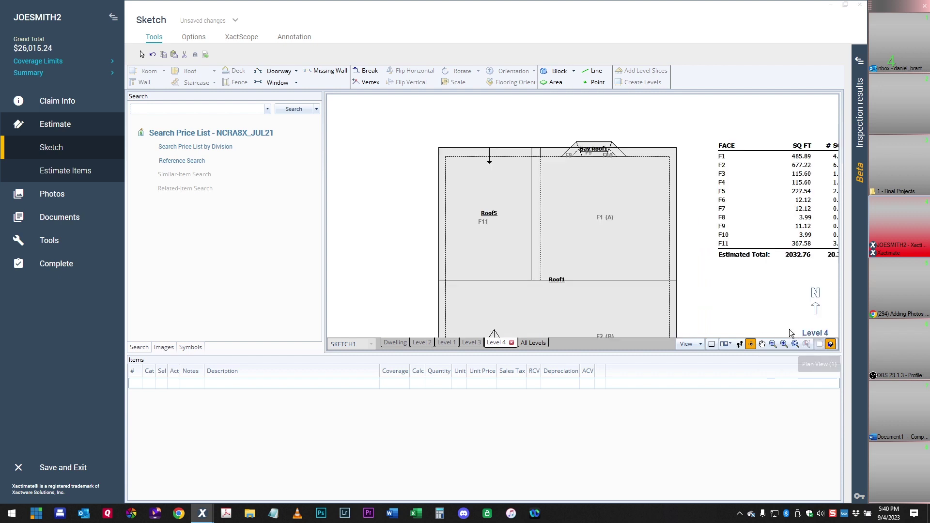
Set Roof1's A and B - Same slope option to No so its two faces can have different slopes.
left_click(604, 213)
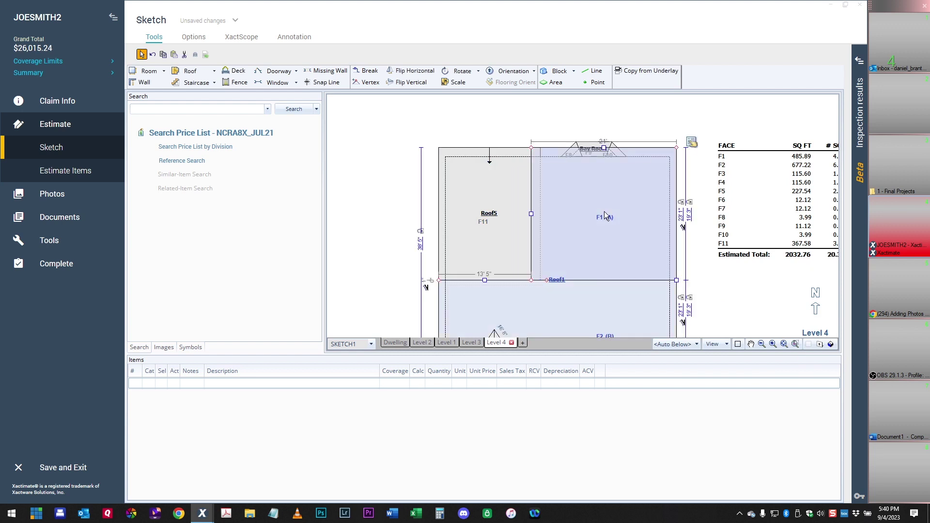
left_click(690, 143)
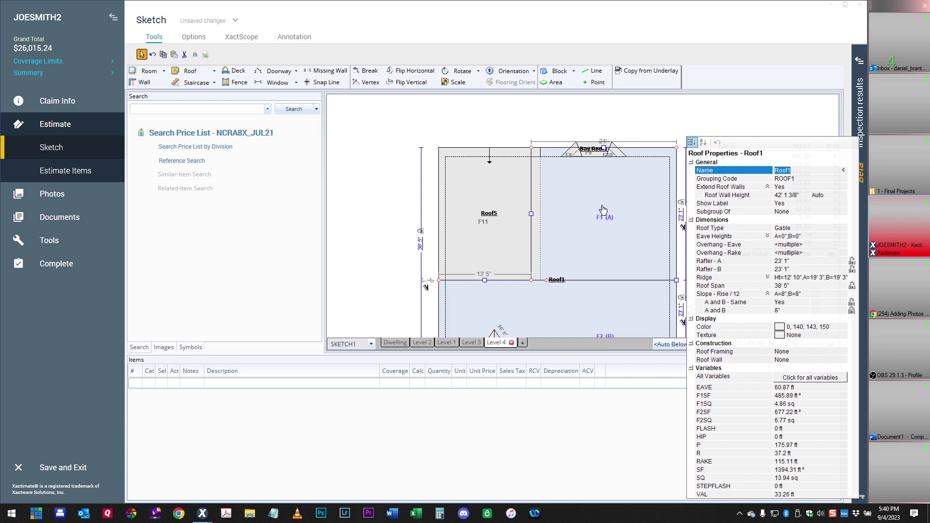
left_click(816, 304)
left_click(806, 302)
left_click(786, 310)
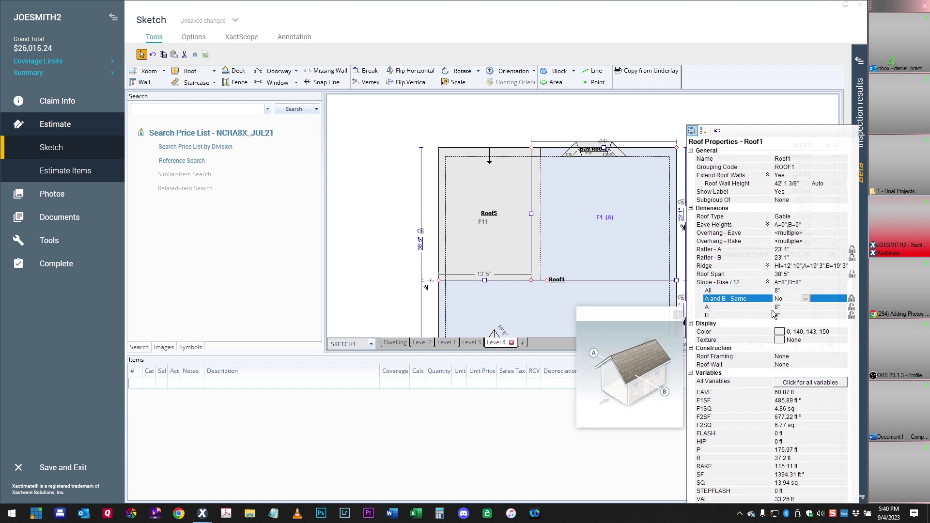
Try a slope of 5" on Roof1's face B.
left_click(780, 316)
type("56")
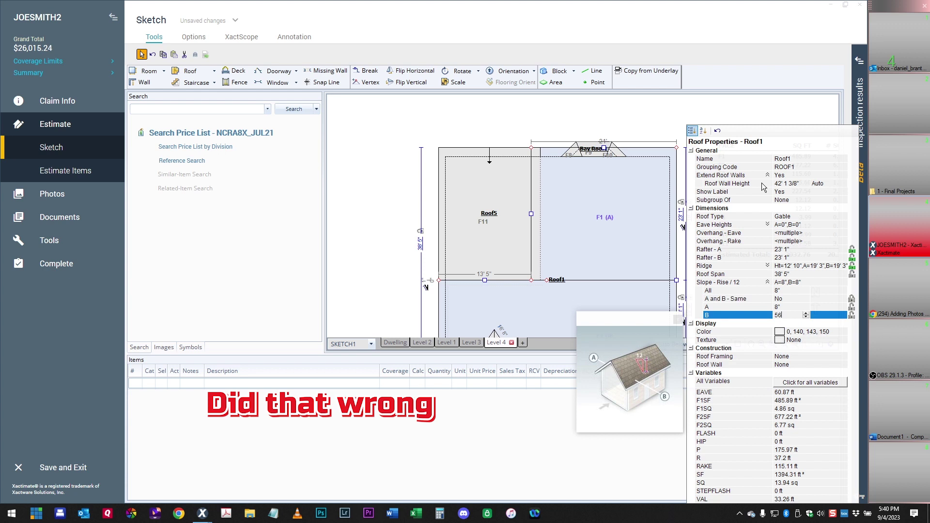
key("Return")
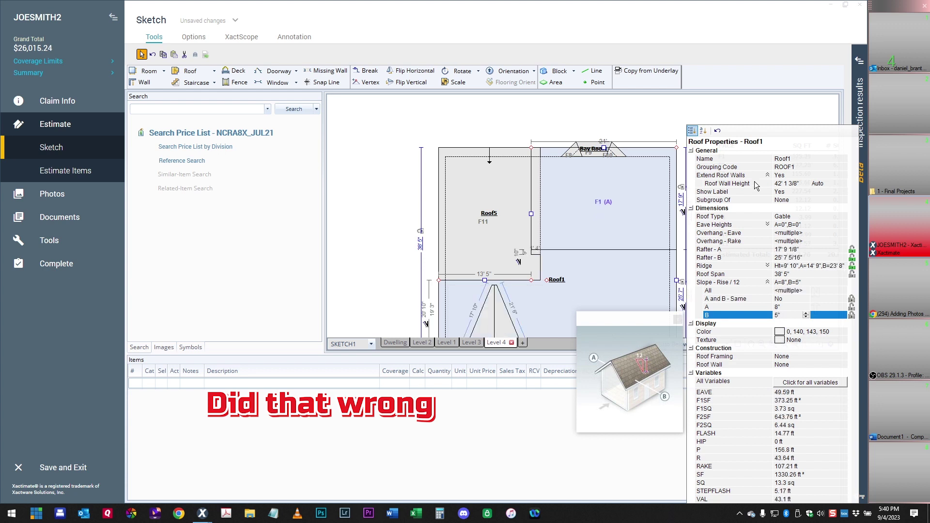
left_click(586, 211)
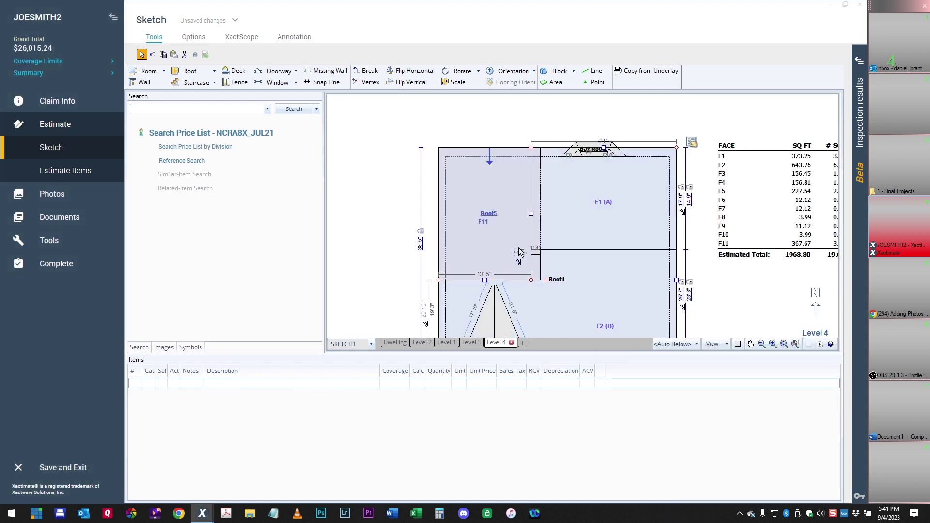
Move the notch's 13' 5" south edge and Roof5's south wall north to Roof1's shifted ridge line.
left_click(603, 205)
left_click(491, 231)
mouse_move(489, 279)
left_mouse_down()
mouse_move(489, 249)
mouse_move(531, 254)
mouse_move(485, 249)
left_mouse_up()
scroll(518, 291, "up", 3)
scroll(535, 314, "down", 1)
left_click(661, 283)
left_click_drag(513, 308, 518, 264)
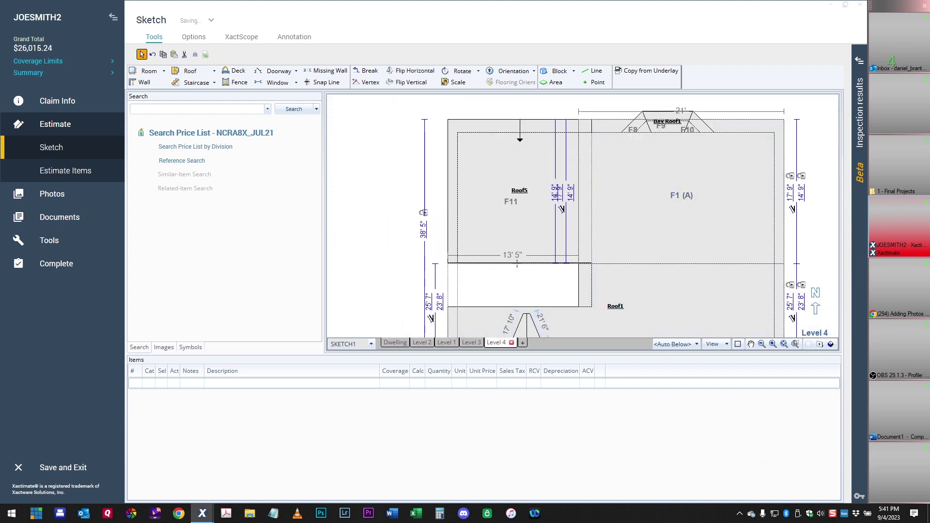
left_click(522, 237)
left_click(520, 262)
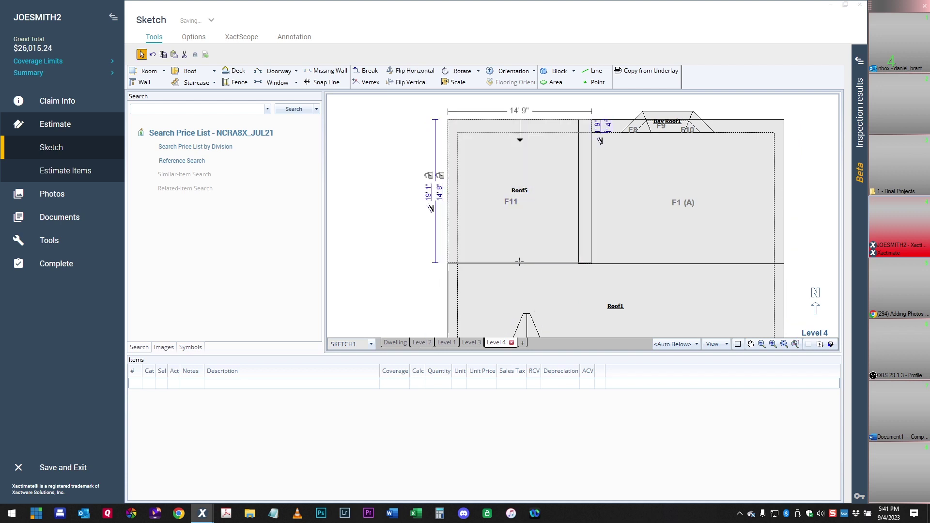
left_click(520, 262)
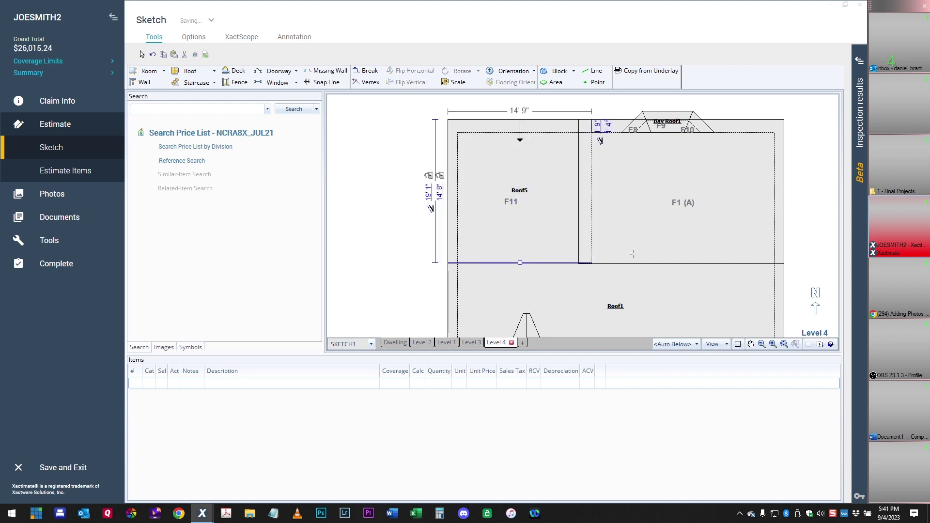
Examine the reshaped roofs in 3D and in plan, and review Roof1's slope settings.
left_click(832, 344)
mouse_move(563, 223)
left_mouse_down()
mouse_move(603, 262)
mouse_move(751, 176)
mouse_move(679, 219)
mouse_move(600, 236)
mouse_move(567, 191)
left_mouse_up()
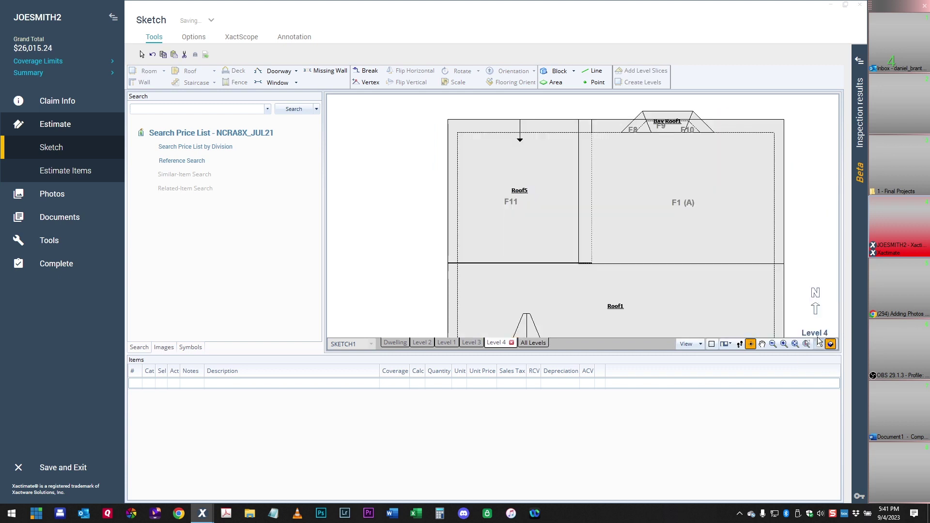
left_click(830, 344)
scroll(659, 220, "down", 3)
scroll(656, 303, "up", 3)
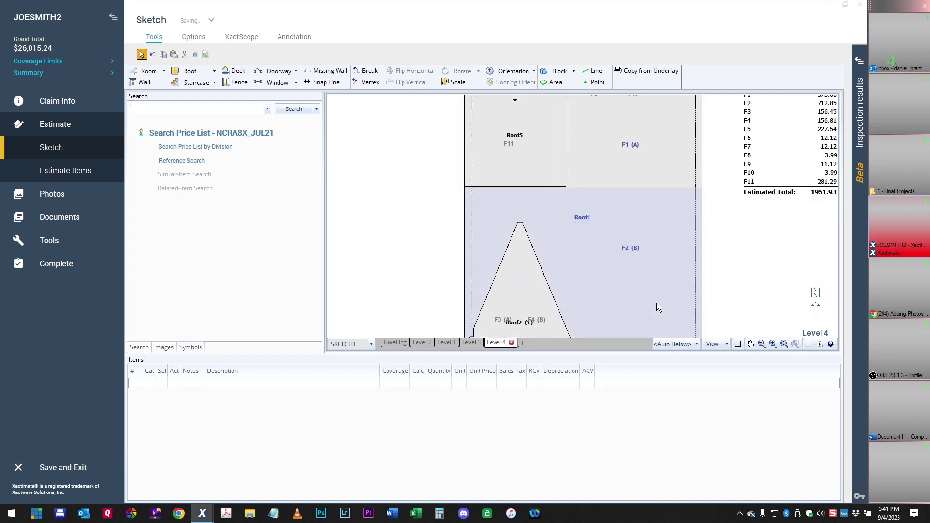
scroll(660, 294, "down", 2)
left_click(639, 277)
scroll(639, 278, "up", 2)
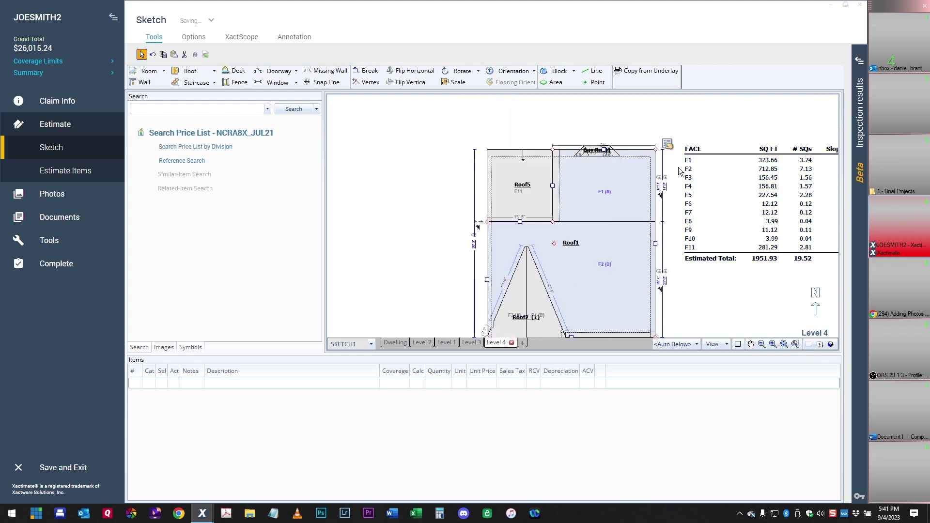
left_click(668, 144)
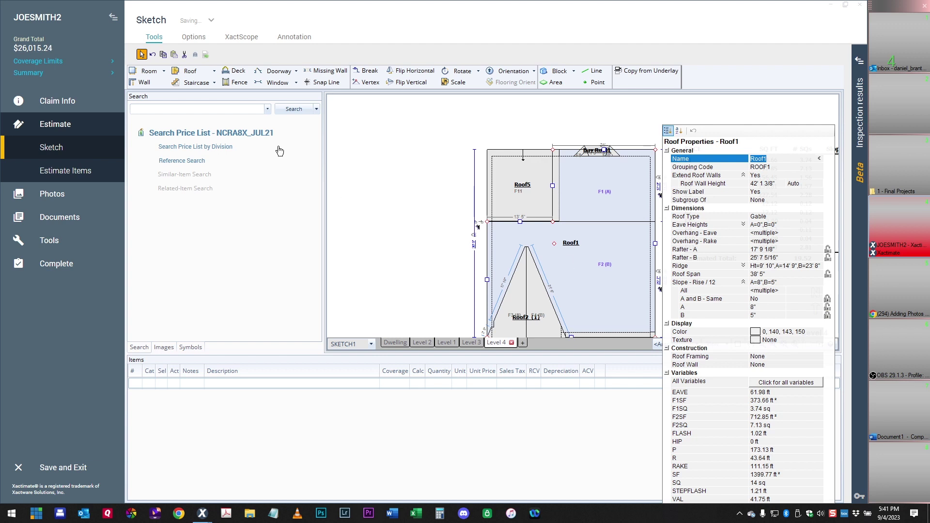
Undo the moves of Roof5's south wall and the notch edge, along with Roof1's face B slope change.
left_click(153, 55)
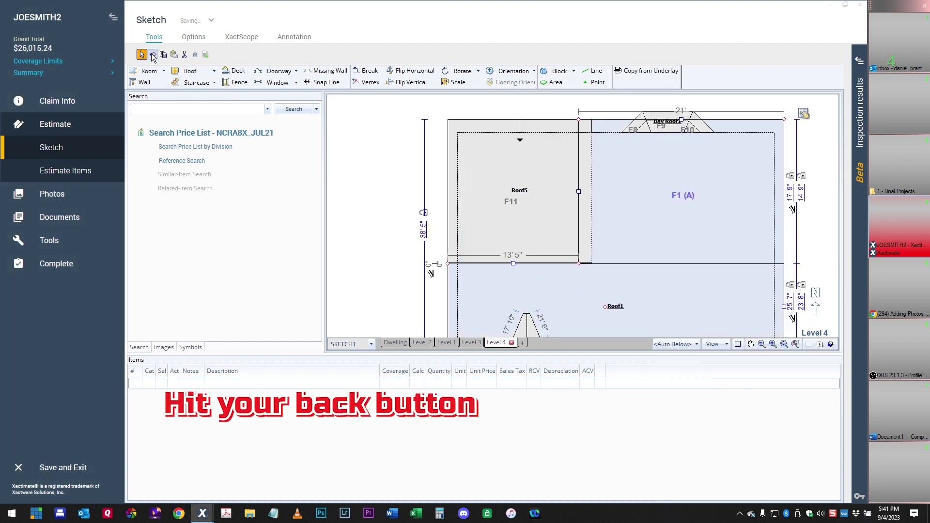
left_click(153, 55)
left_click(152, 55)
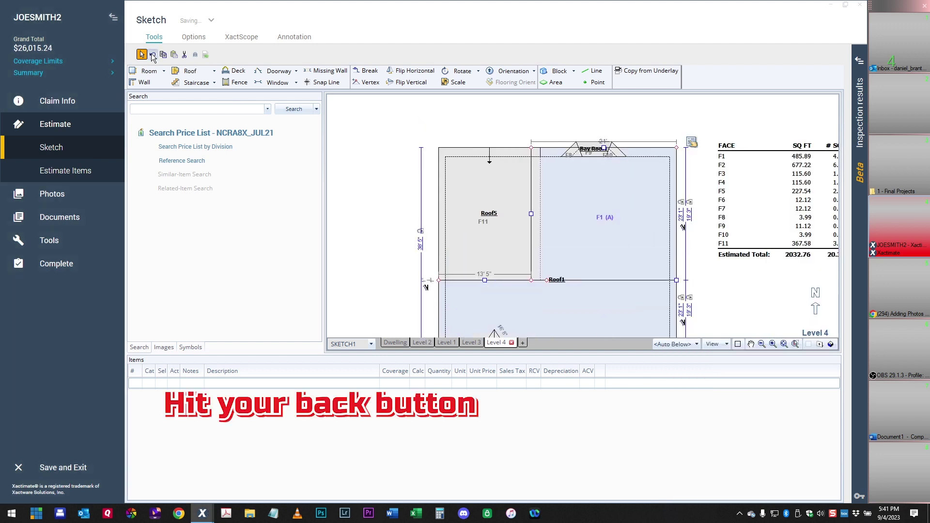
left_click(153, 55)
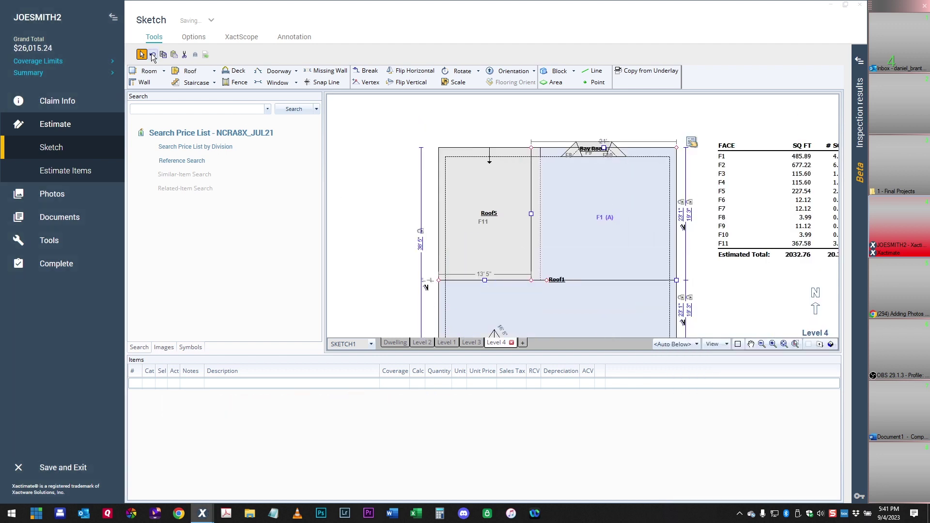
Lower the slope of Roof1's north face A instead, shifting the ridge line south.
left_click(691, 143)
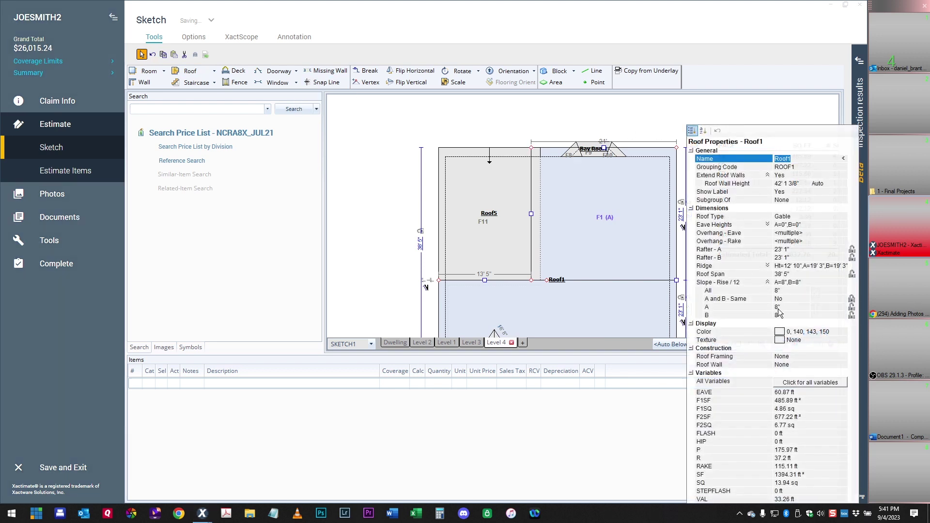
left_click(781, 308)
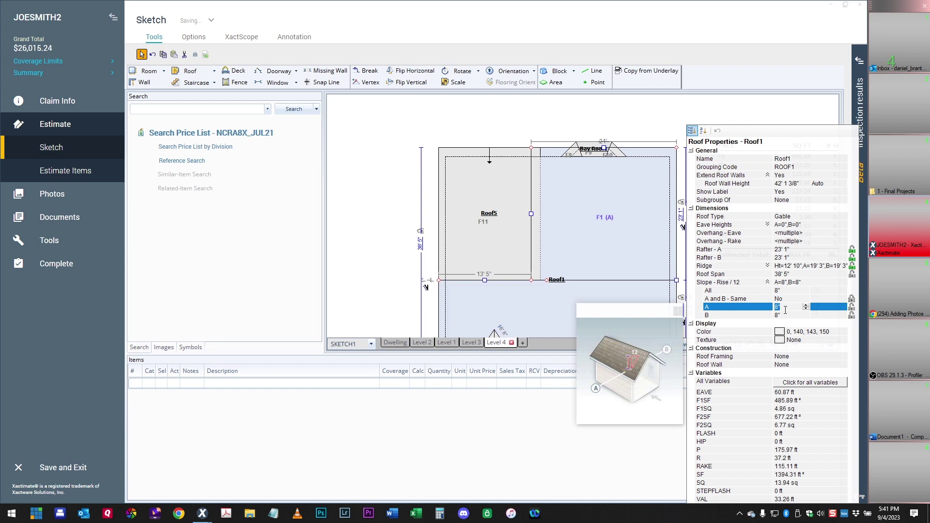
left_click(631, 255)
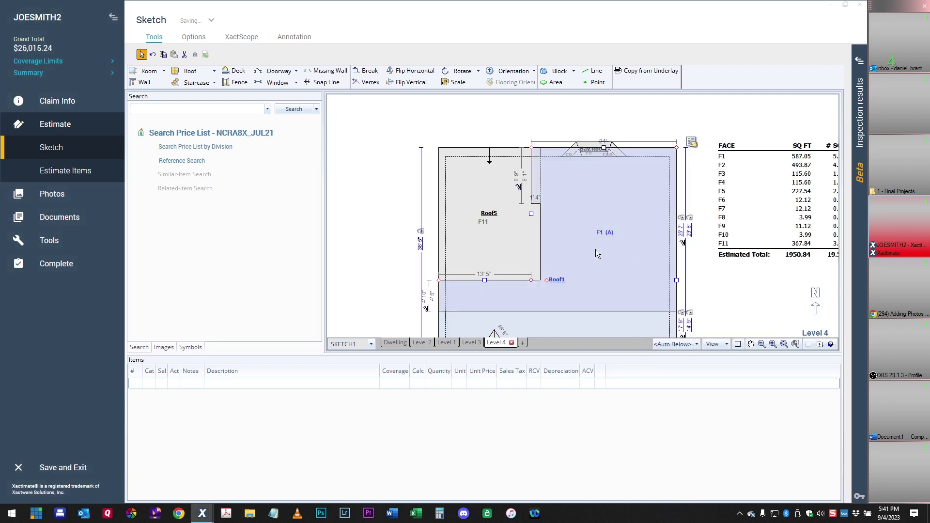
scroll(592, 199, "down", 3)
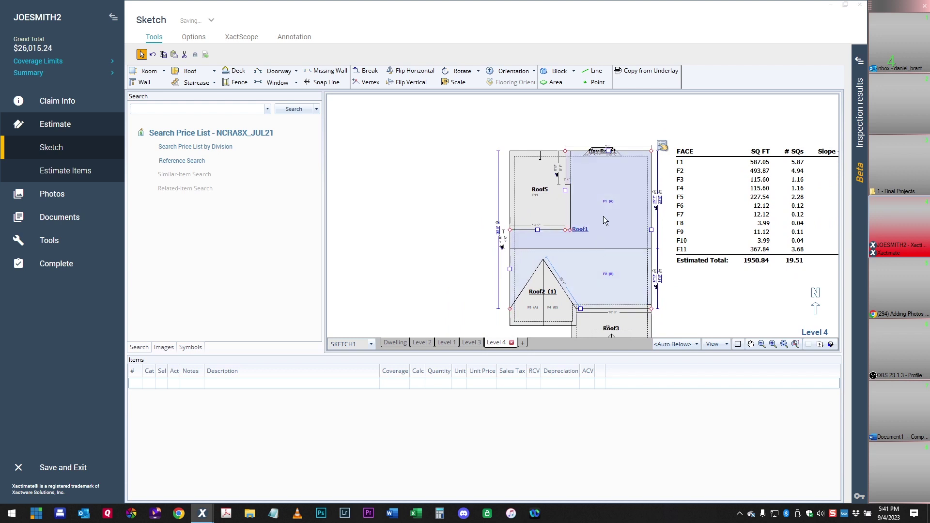
Move the notch's 13' 5" south edge down to Roof1's new ridge line, and pull Roof2 (1)'s north wall south of the ridge.
left_click_drag(542, 234, 538, 252)
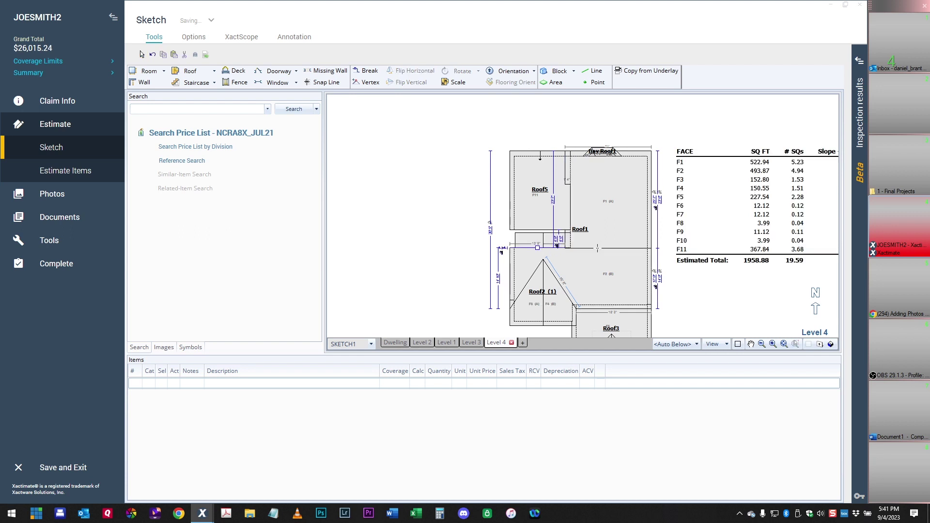
left_click(546, 241)
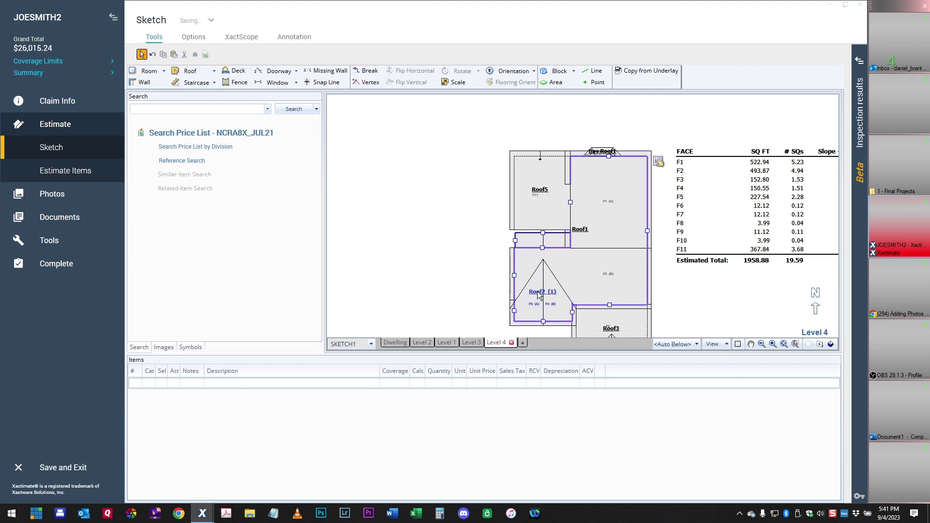
left_click_drag(546, 241, 595, 279)
scroll(570, 277, "up", 3)
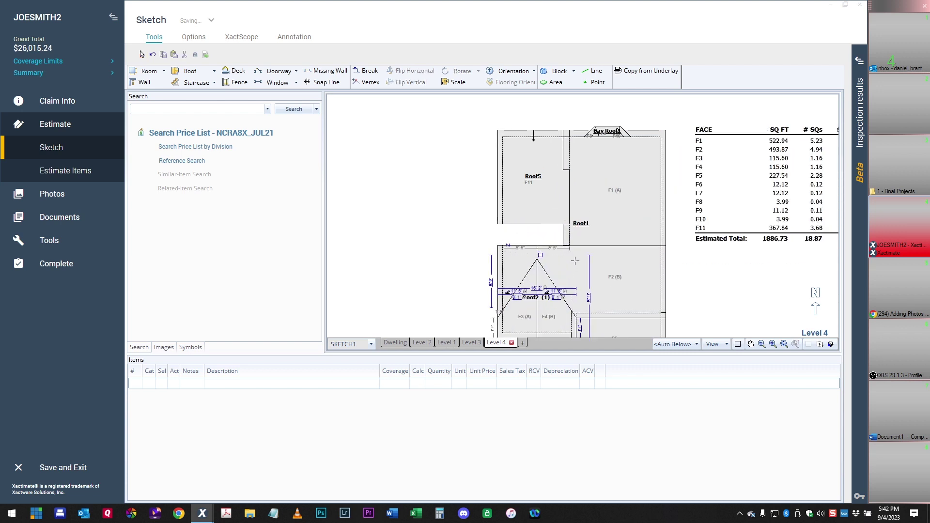
Move Roof5's south wall down to Roof1's ridge line, closing the gap above Roof2 (1).
left_click(506, 199)
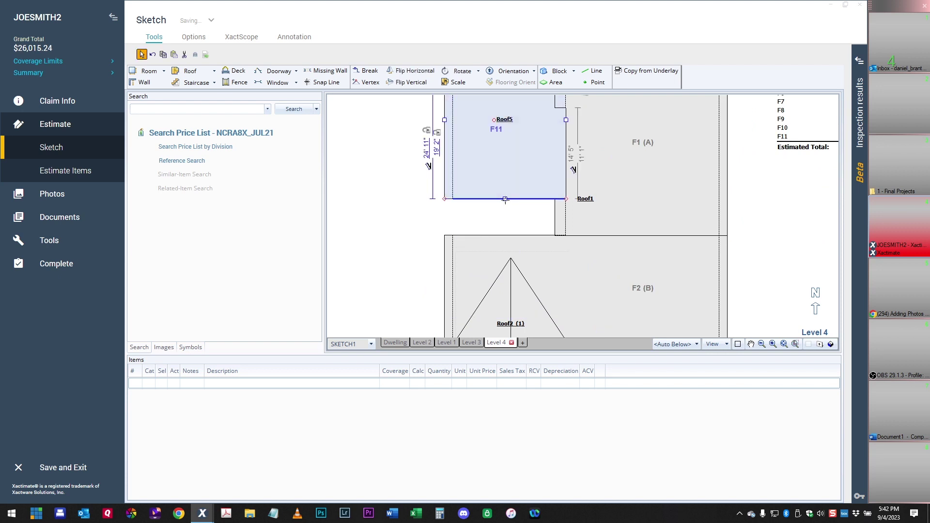
left_click_drag(506, 199, 506, 236)
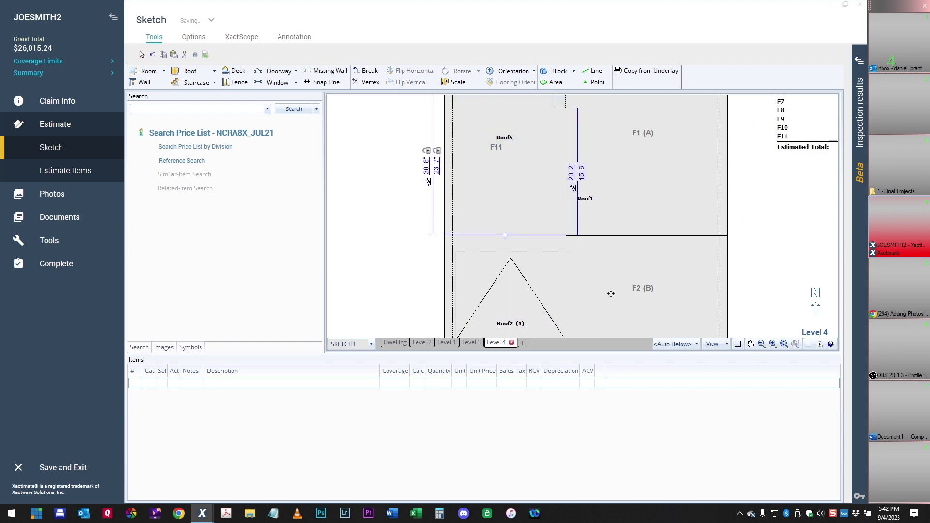
Examine the adjusted roofs in 3D from several sides, comparing Roof1's faces with the extended shed roof.
left_click(831, 344)
mouse_move(703, 156)
left_mouse_down()
mouse_move(602, 222)
mouse_move(621, 236)
left_mouse_up()
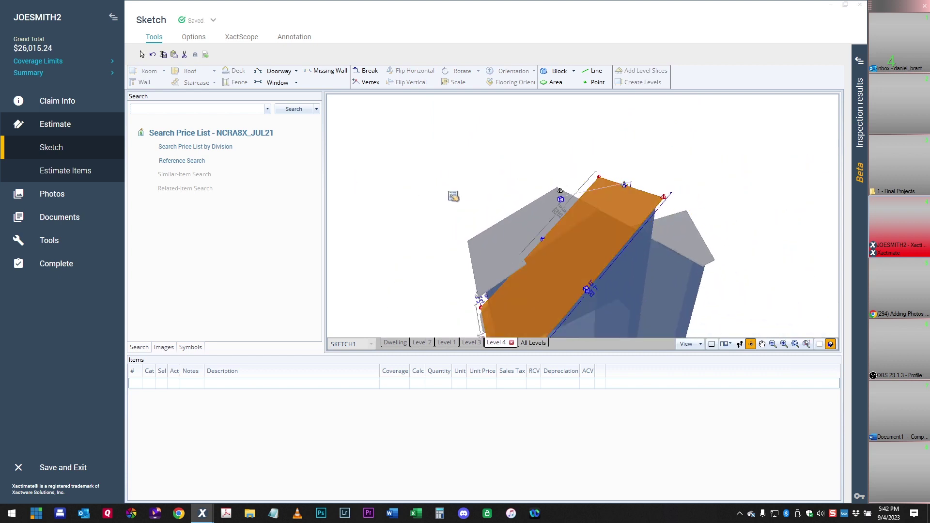
left_click_drag(592, 190, 565, 239)
left_click_drag(634, 212, 461, 255)
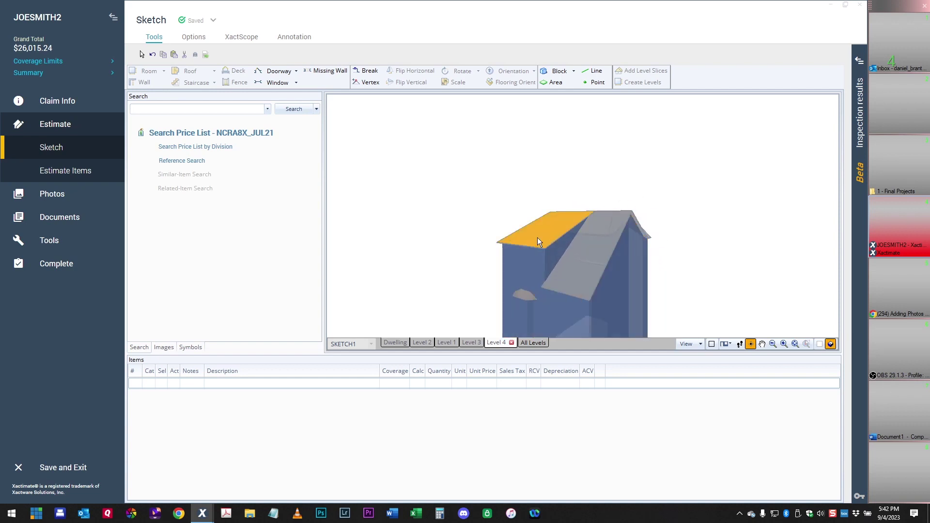
left_click_drag(594, 246, 522, 255)
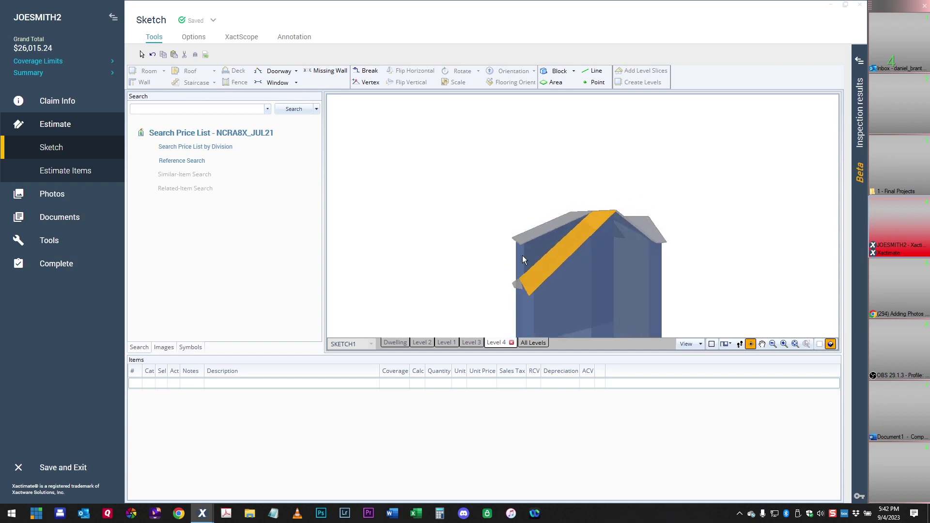
left_click_drag(577, 263, 625, 254)
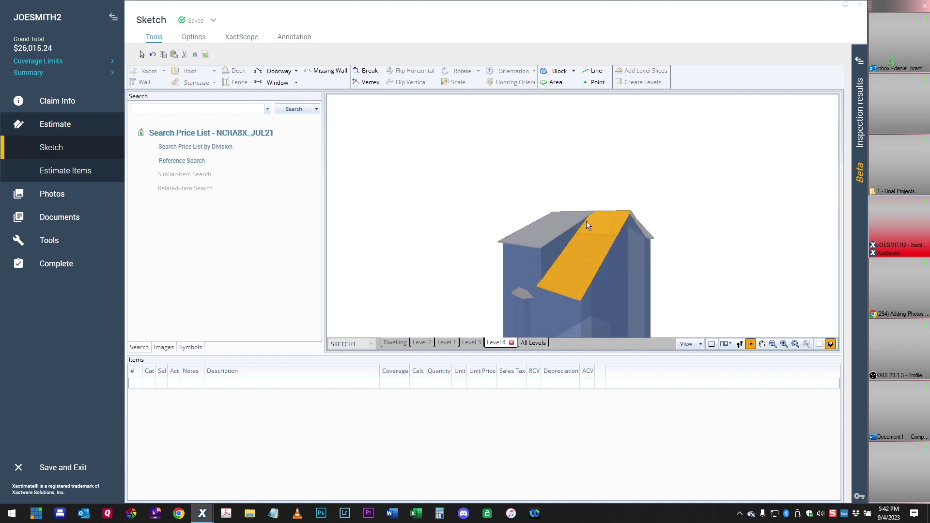
left_click_drag(595, 214, 671, 284)
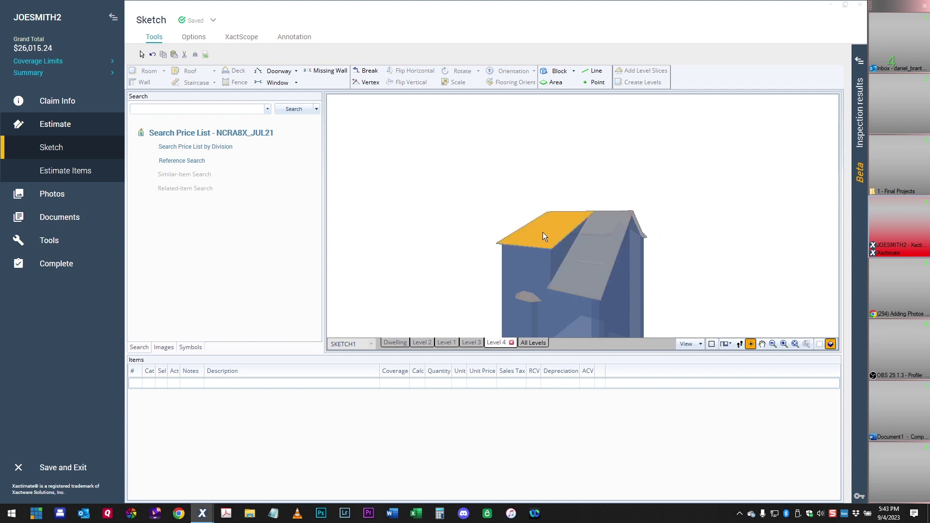
left_click_drag(623, 225, 632, 258)
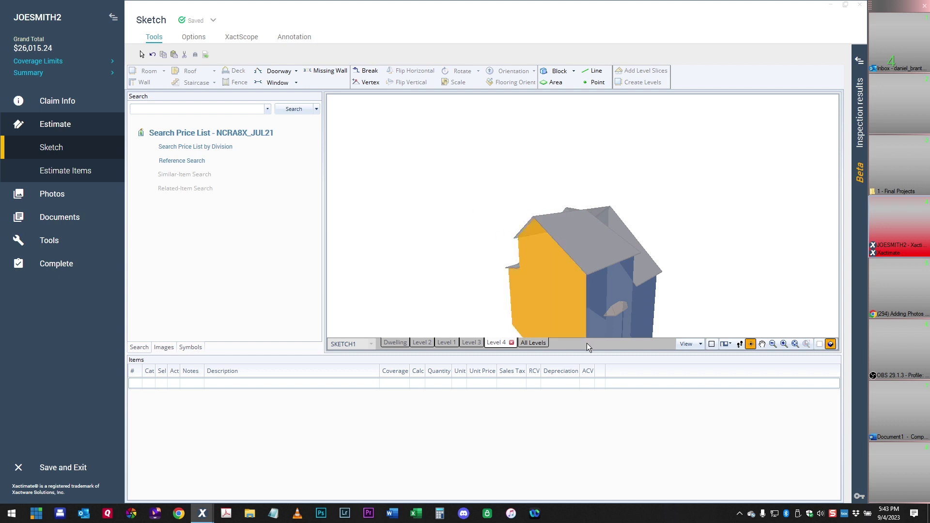
left_click_drag(673, 253, 767, 315)
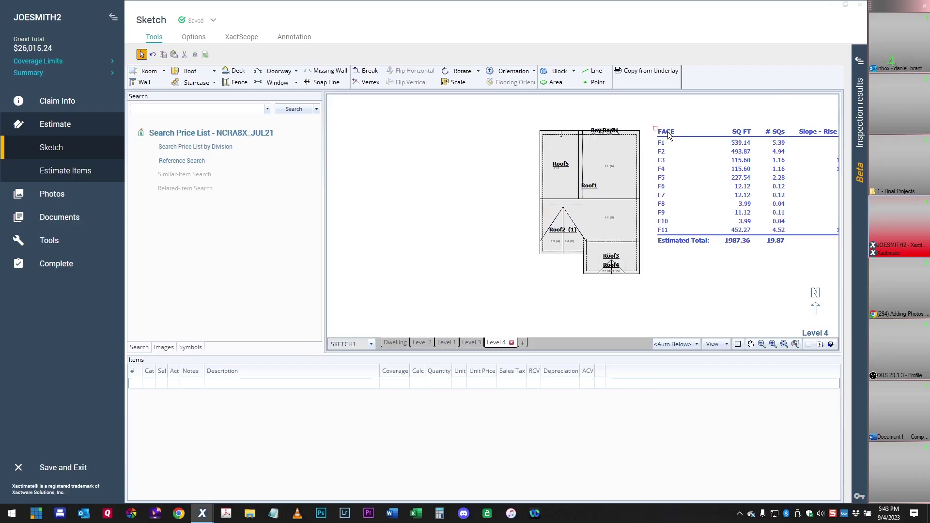
Move the roof face table farther east of the plan and review the Level 4 roof groups in the estimate items.
left_click_drag(668, 135, 713, 136)
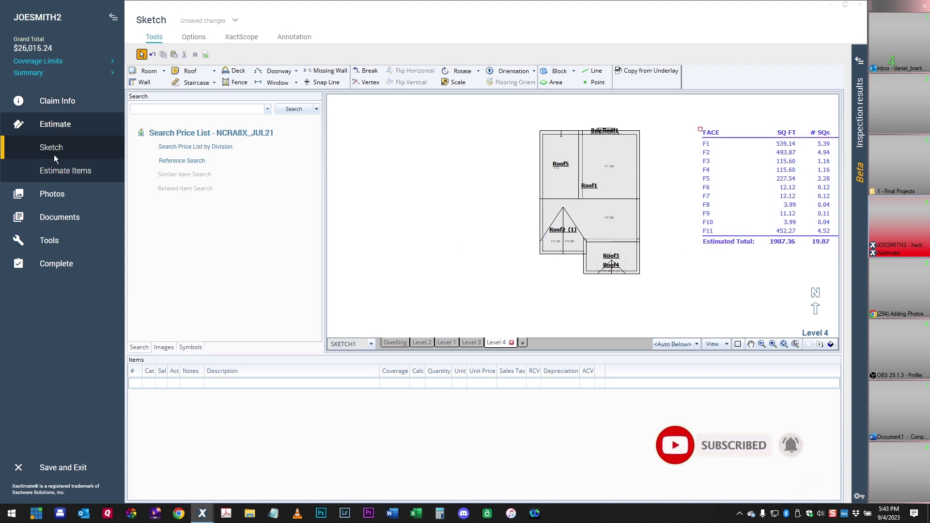
left_click(56, 172)
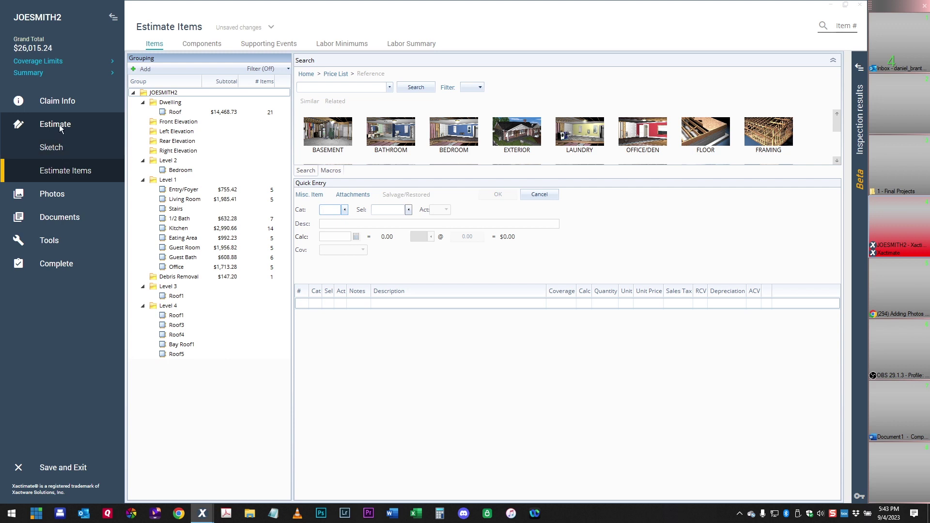
left_click(50, 150)
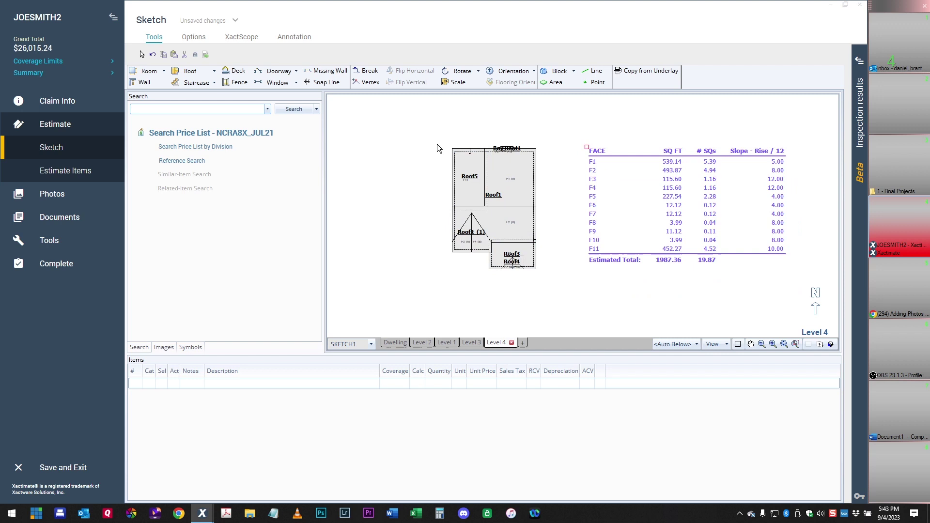
Combine all Level 4 roofs into one Roof1 group and check the grouping in the estimate items.
left_click_drag(427, 127, 556, 291)
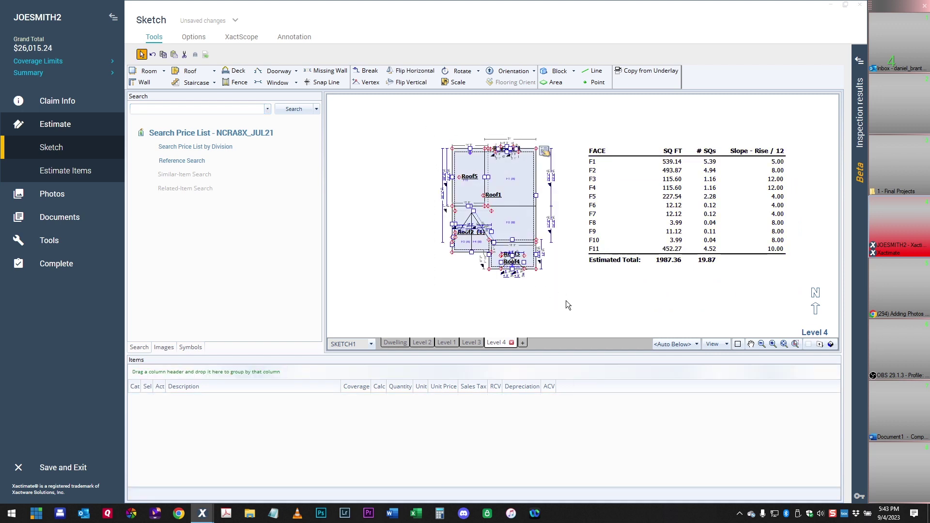
right_click(497, 197)
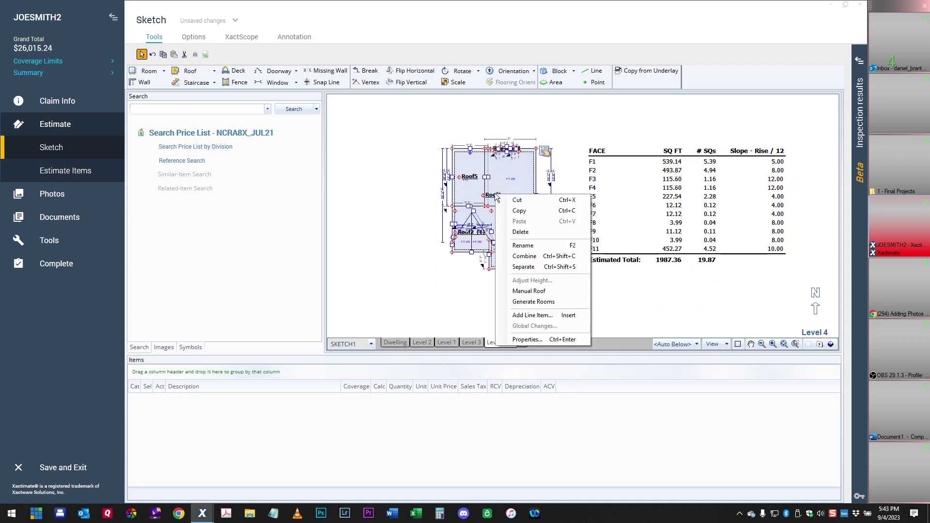
left_click(527, 259)
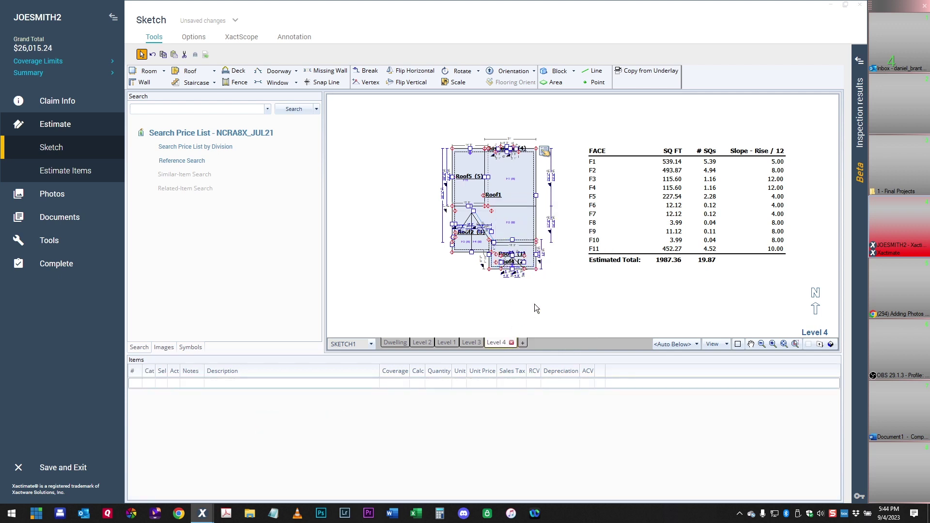
left_click(497, 343)
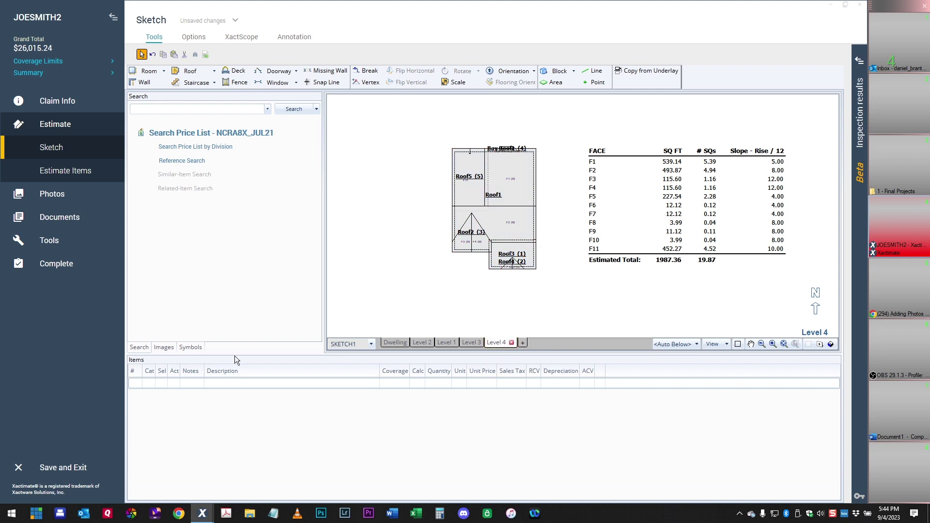
left_click(60, 173)
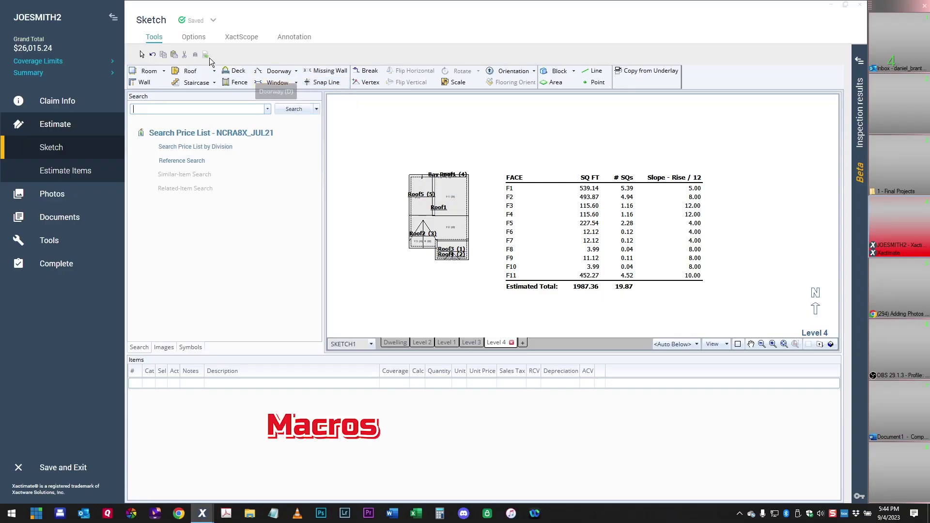
Filter the macros by "3" and run the 1-ASI-3TAB-REPLACE macro in the sketch.
left_click(193, 37)
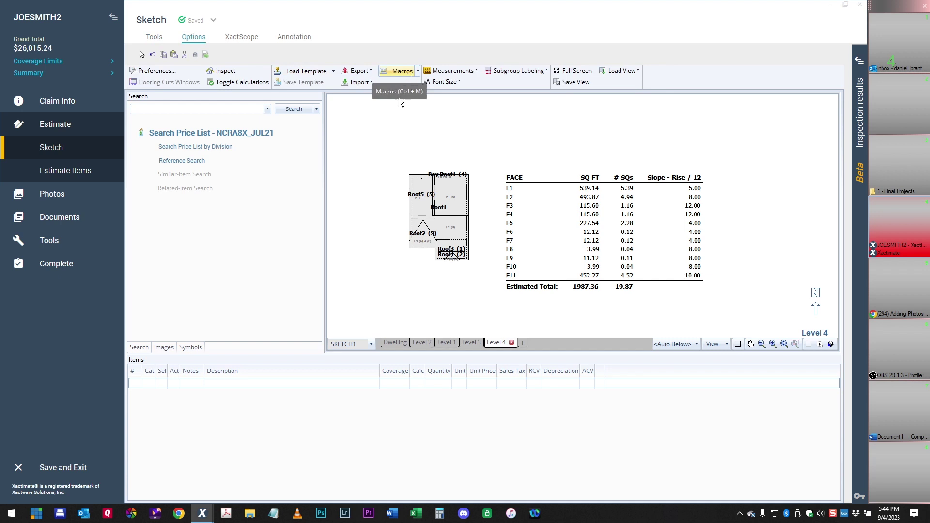
key("ctrl+m")
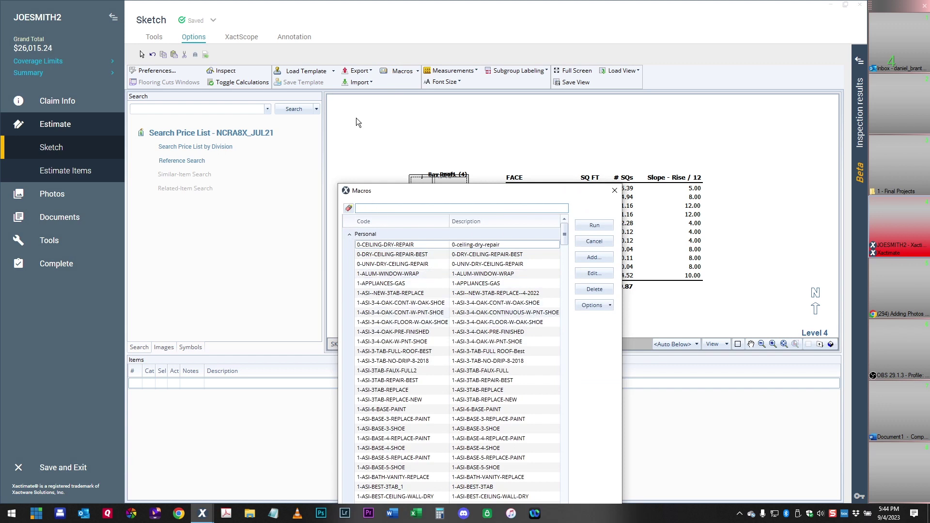
type("3")
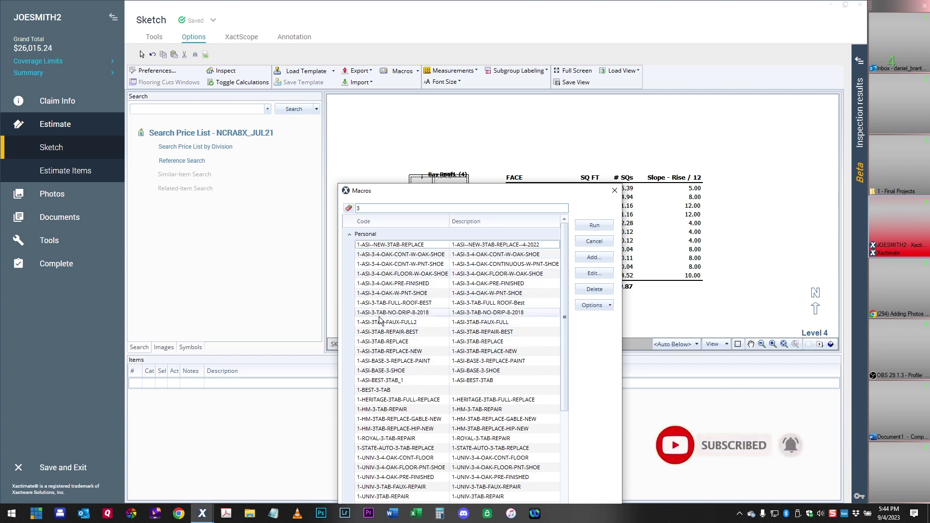
double_click(382, 341)
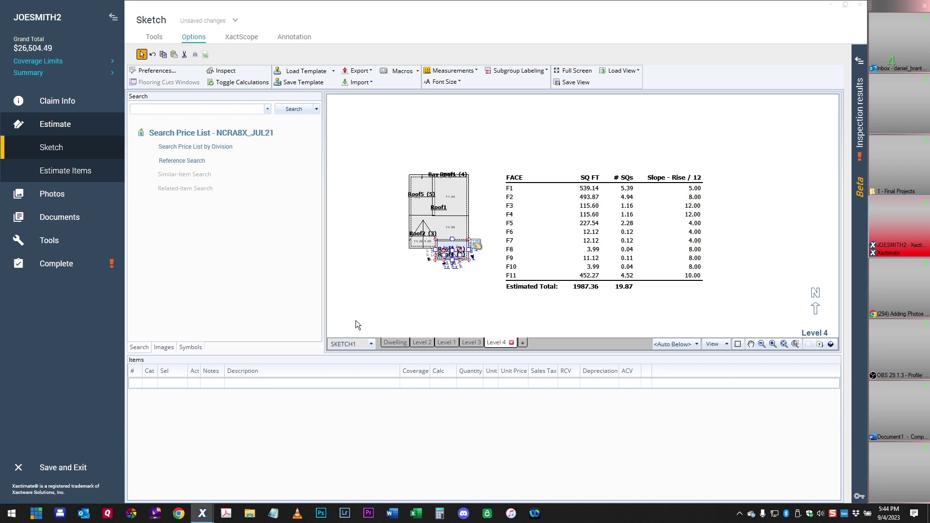
Review the macro's line items and move all of them, from the ROOF heading through the high roof charges, onto the combined Roof1.
left_click(437, 210)
left_click(437, 213)
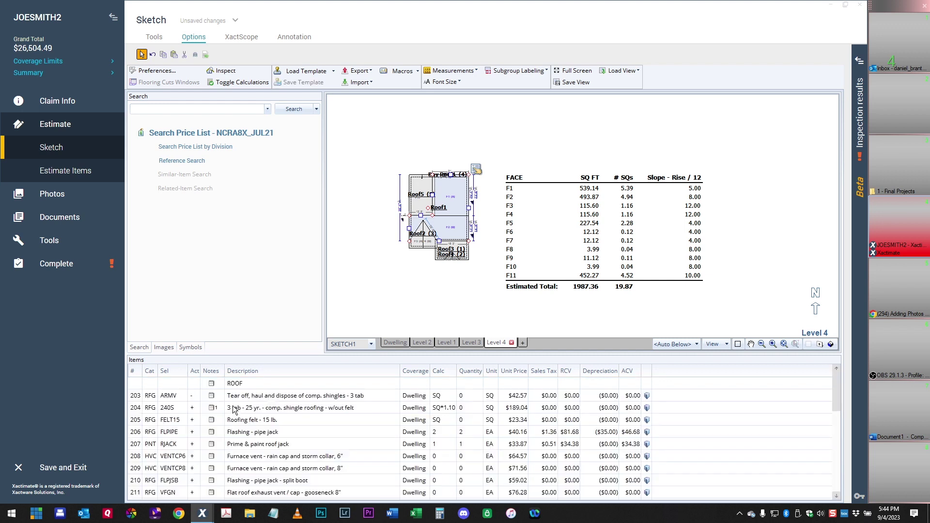
scroll(221, 399, "down", 5)
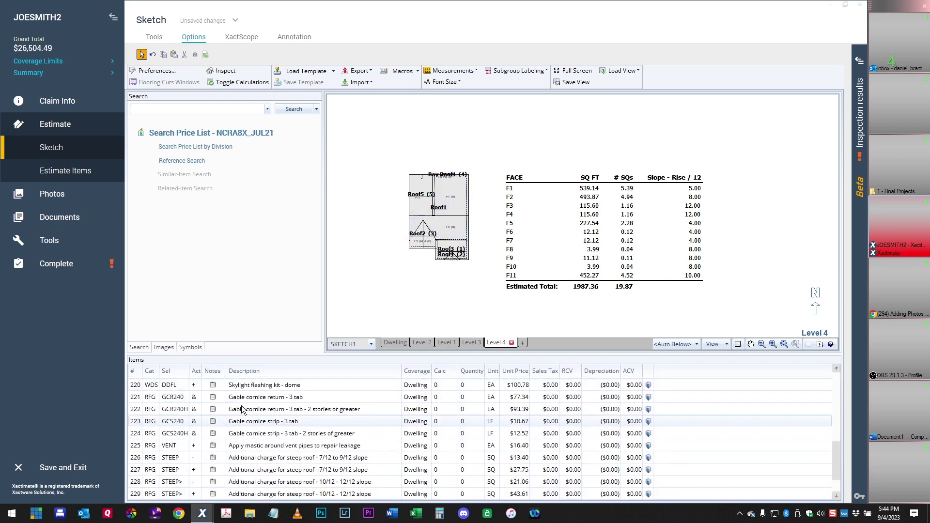
scroll(243, 412, "up", 5)
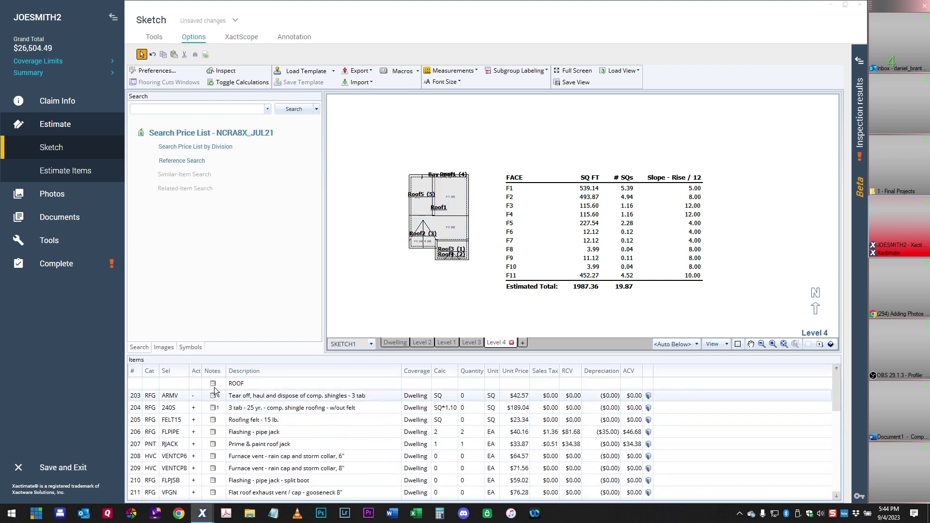
left_click(214, 384)
scroll(227, 427, "down", 7)
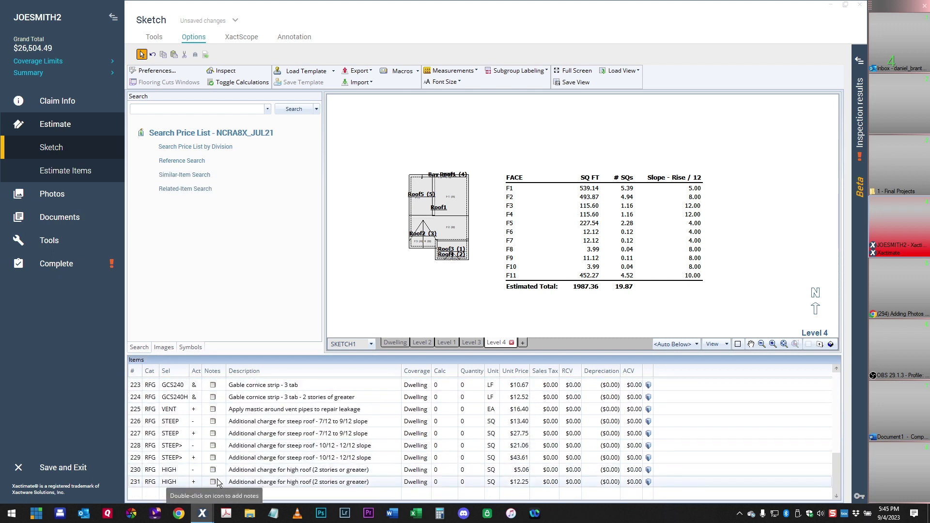
left_click(217, 482, "shift")
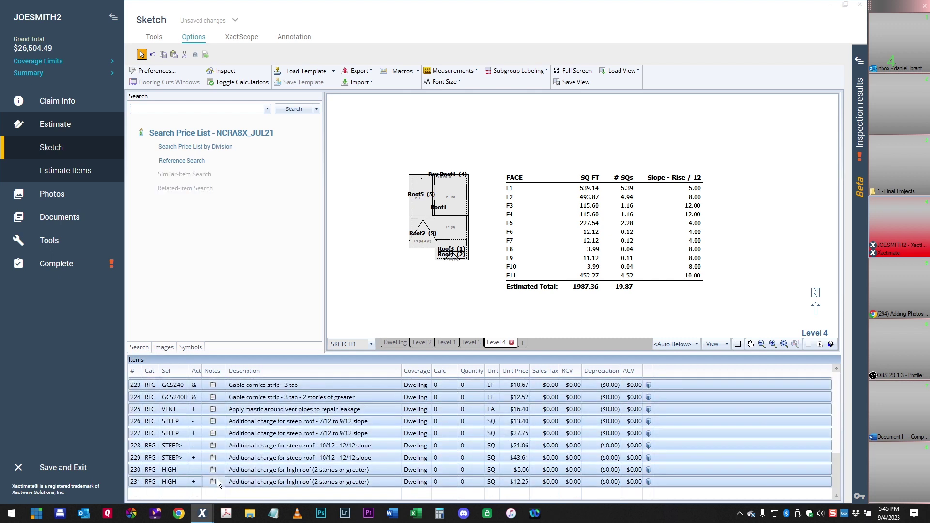
left_click(439, 210)
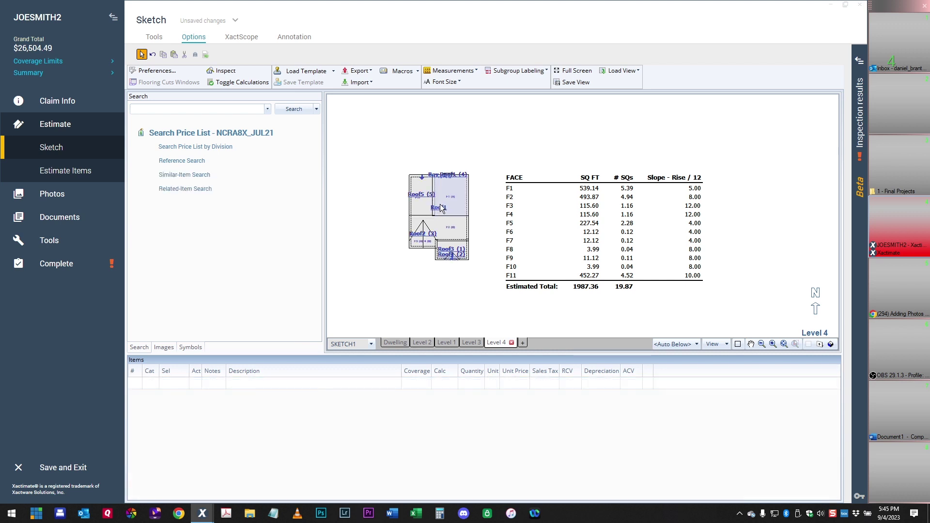
left_click(151, 385)
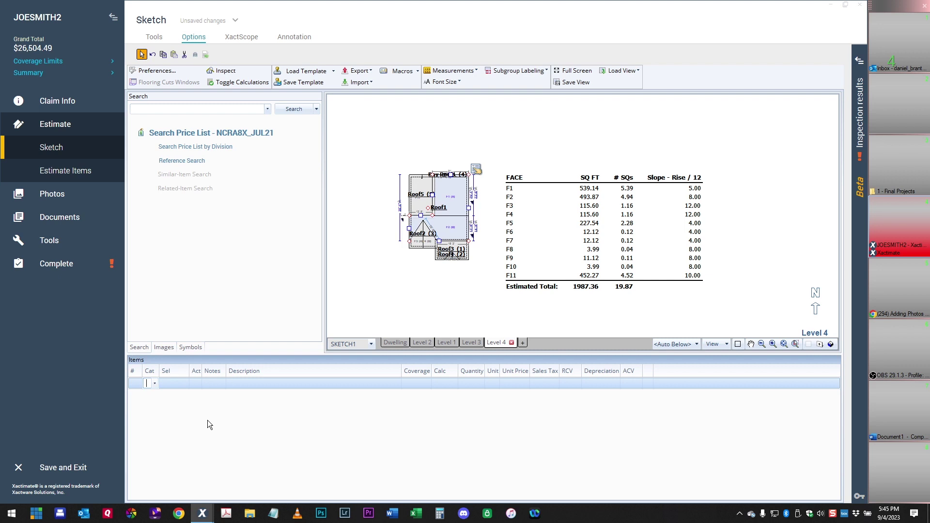
key("ctrl+v")
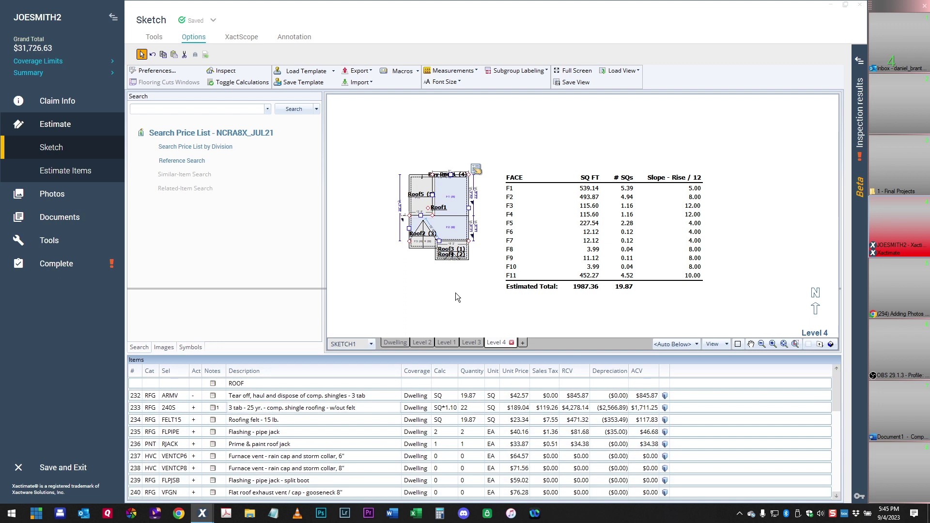
Enlarge the line item list and delete the "Prime & paint roof jack" item from Roof1.
left_click(392, 402)
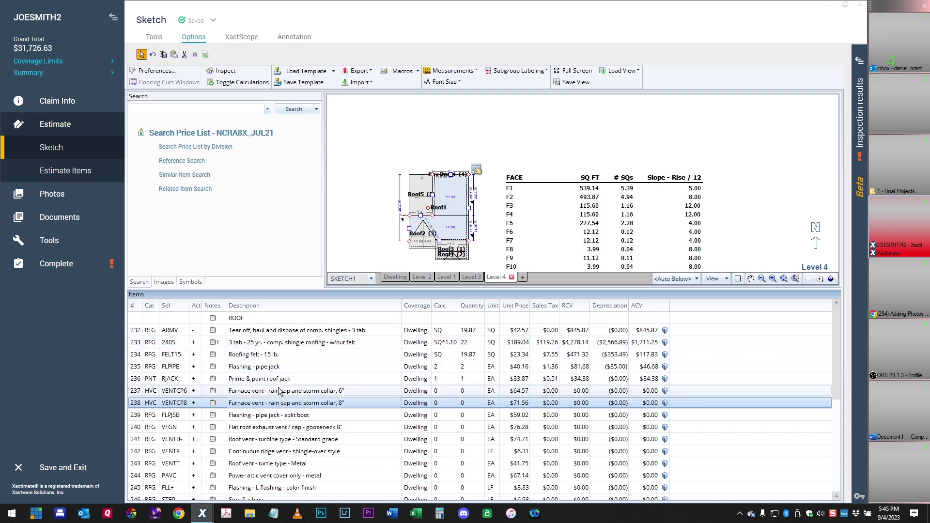
left_click(134, 380)
key("Delete")
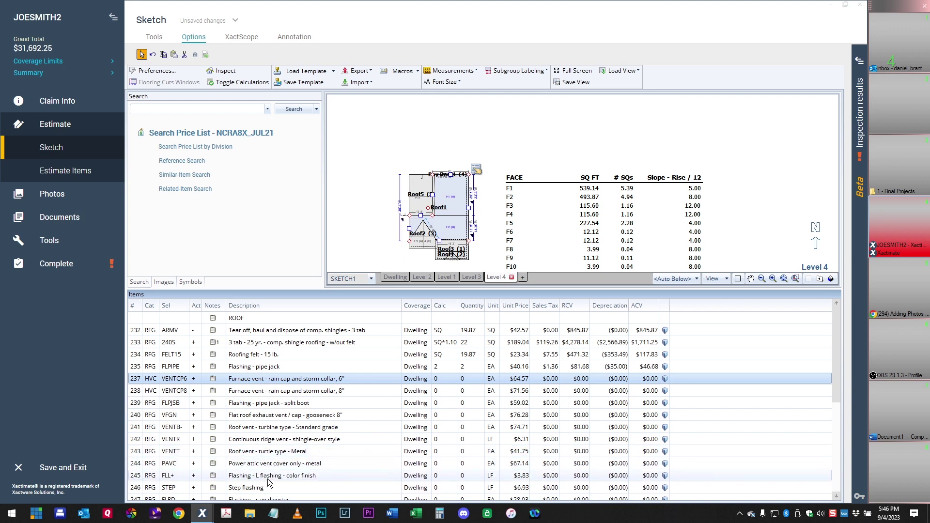
Review Roof1's remaining line items down to the steep and high roof charges, and examine the building in 3D.
scroll(279, 482, "down", 2)
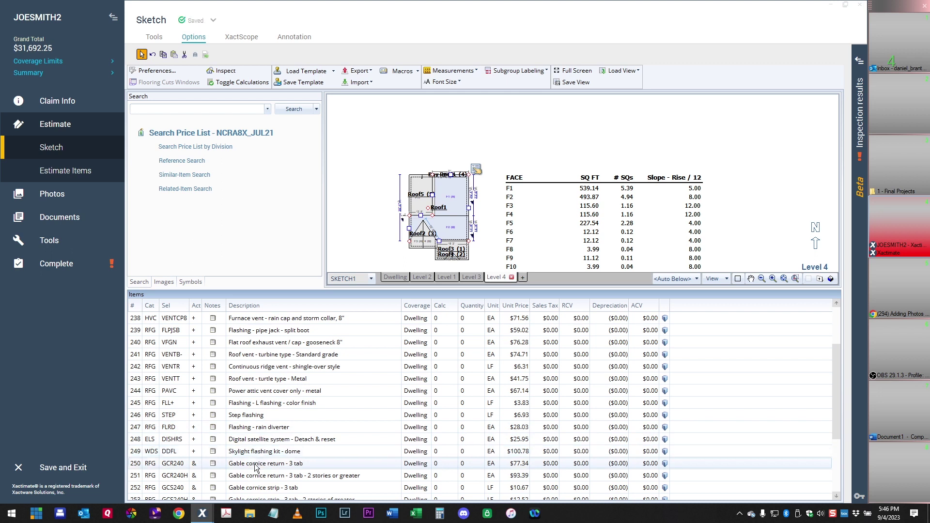
scroll(265, 462, "down", 2)
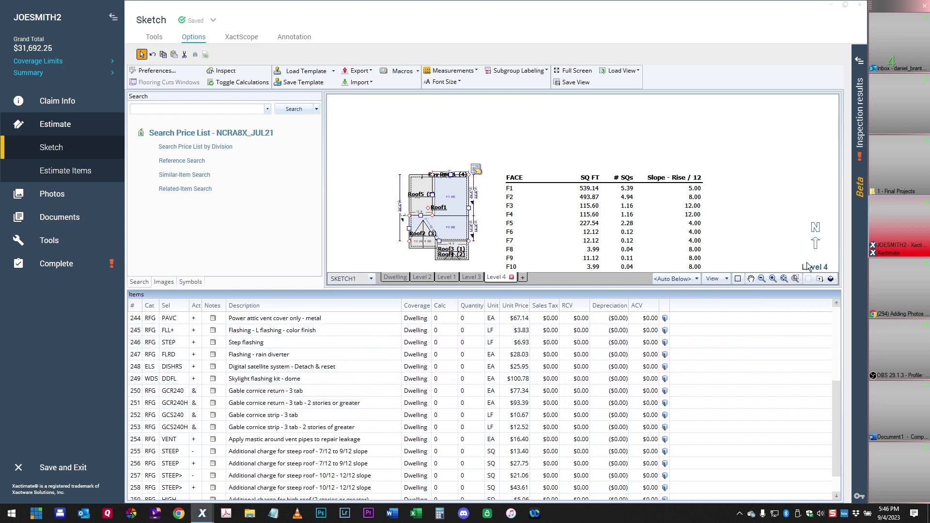
left_click(831, 278)
left_click_drag(605, 232, 536, 212)
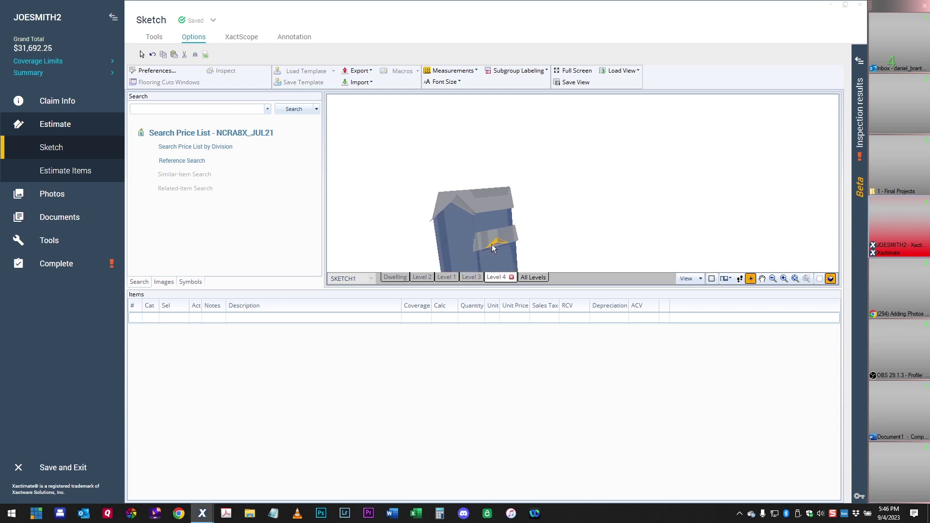
left_click_drag(495, 251, 500, 257)
scroll(502, 259, "down", 3)
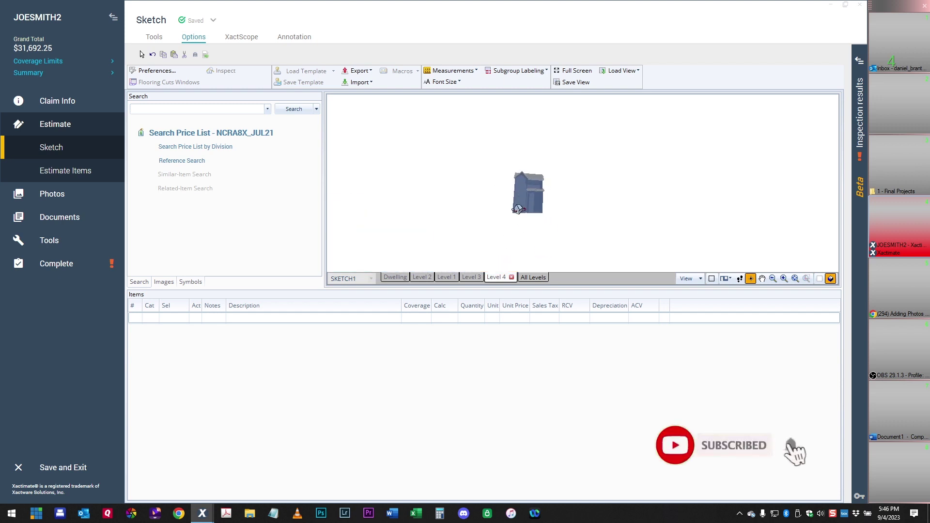
Open the estimate items and delete the vent pipe mastic and rain diverter flashing items from the Level 4 Roof1.
scroll(508, 218, "up", 5)
scroll(494, 254, "down", 5)
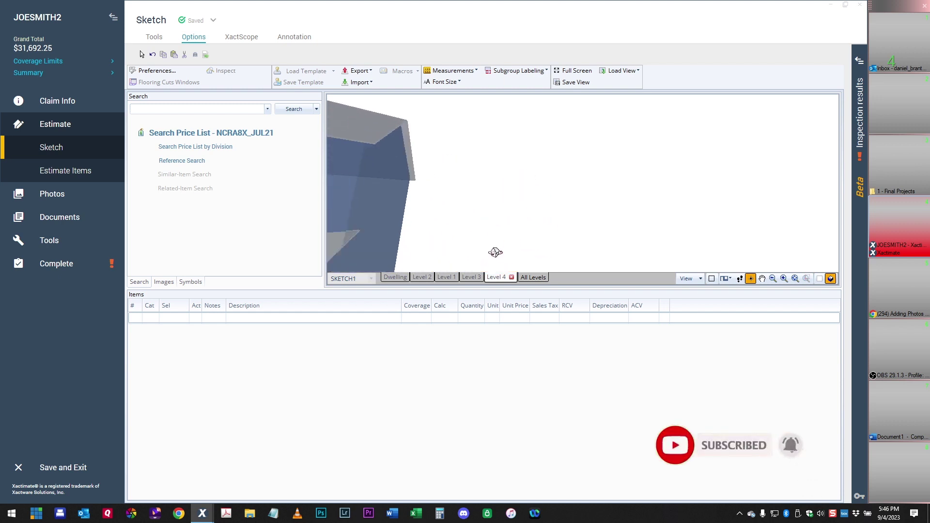
scroll(541, 229, "up", 5)
scroll(542, 229, "down", 3)
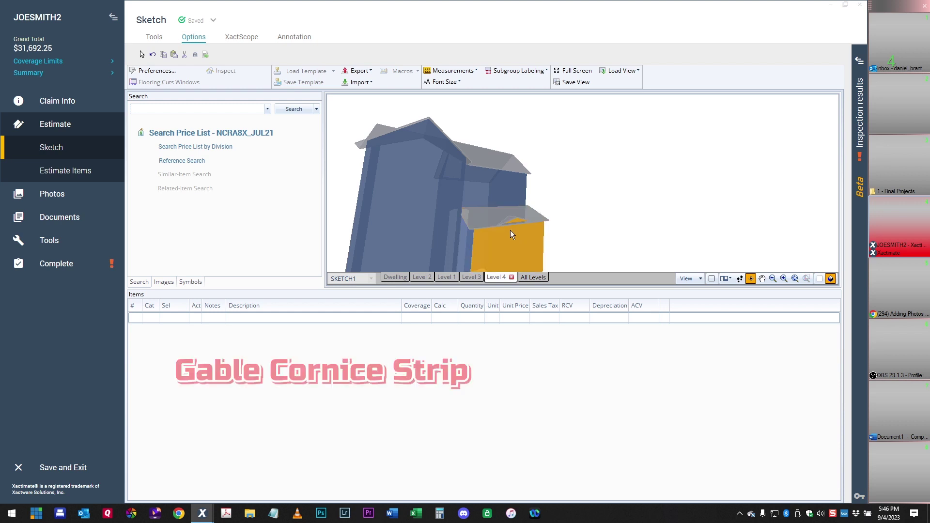
left_click(66, 176)
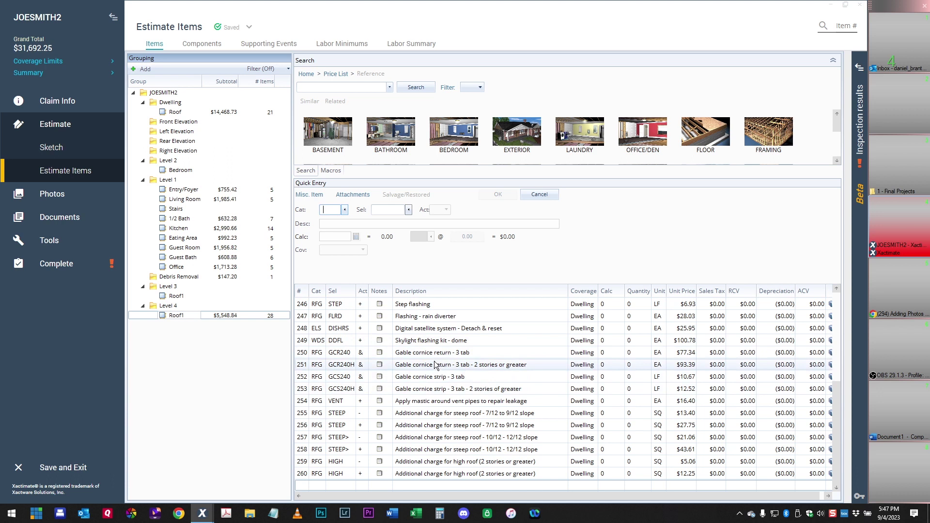
left_click(604, 357)
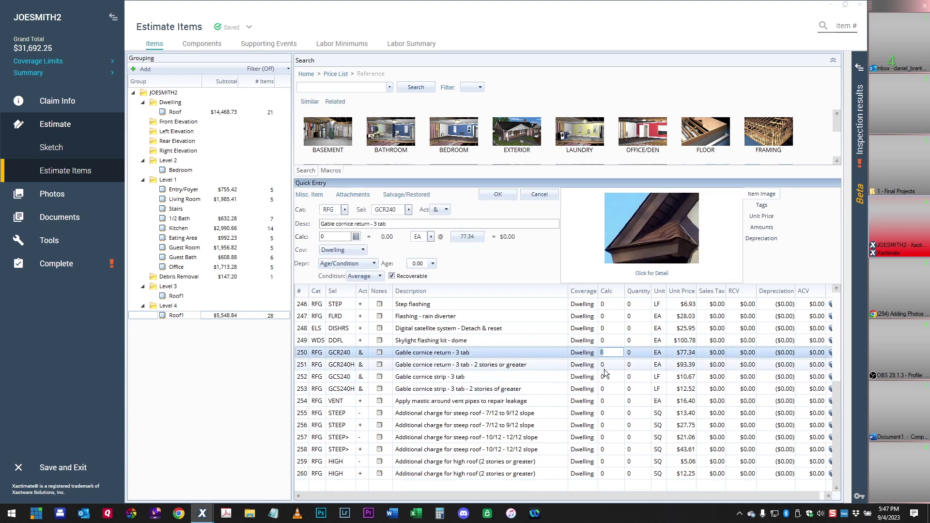
left_click(304, 402)
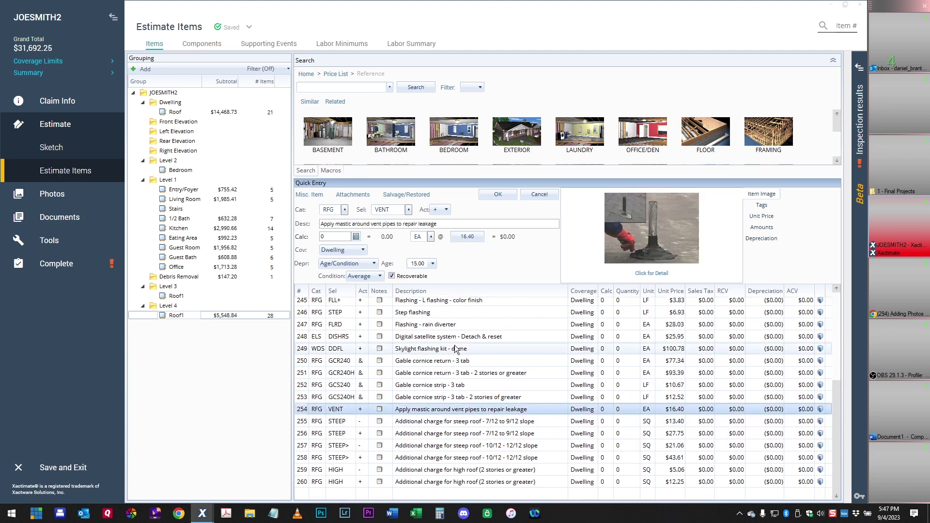
key("Delete")
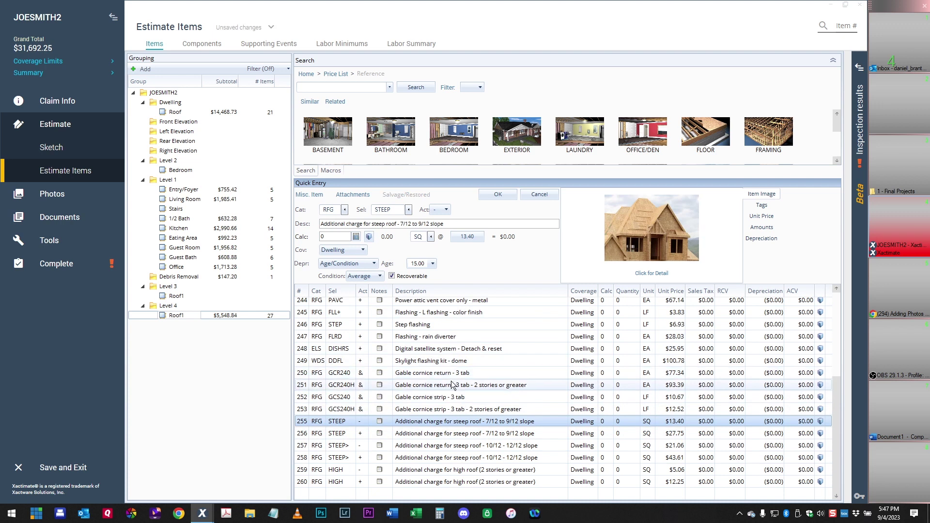
left_click(301, 337)
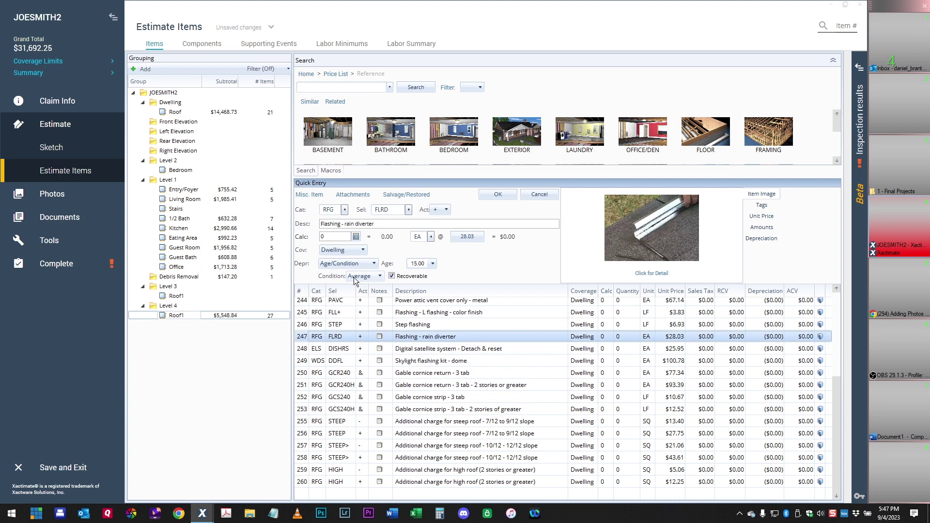
key("Delete")
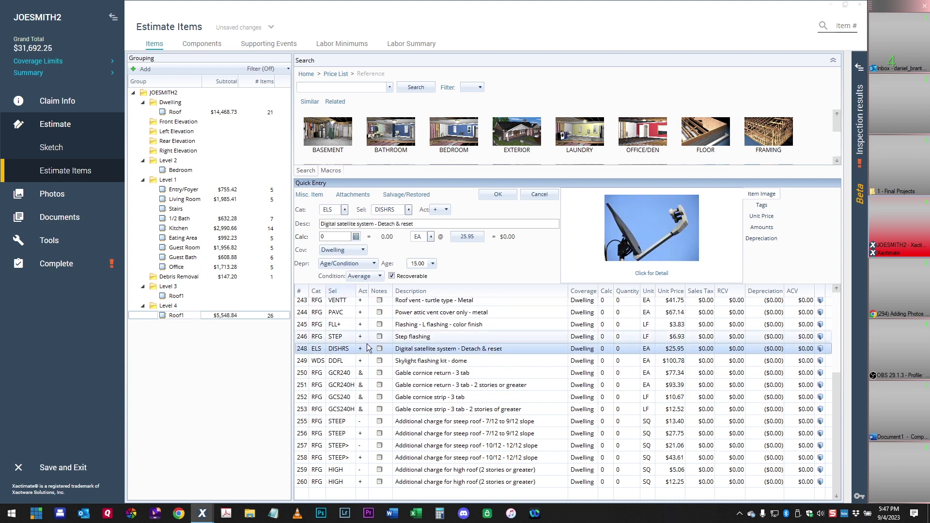
Delete the four 3-tab gable cornice return and gable cornice strip items from Roof1, including the two-story versions.
left_click(303, 374)
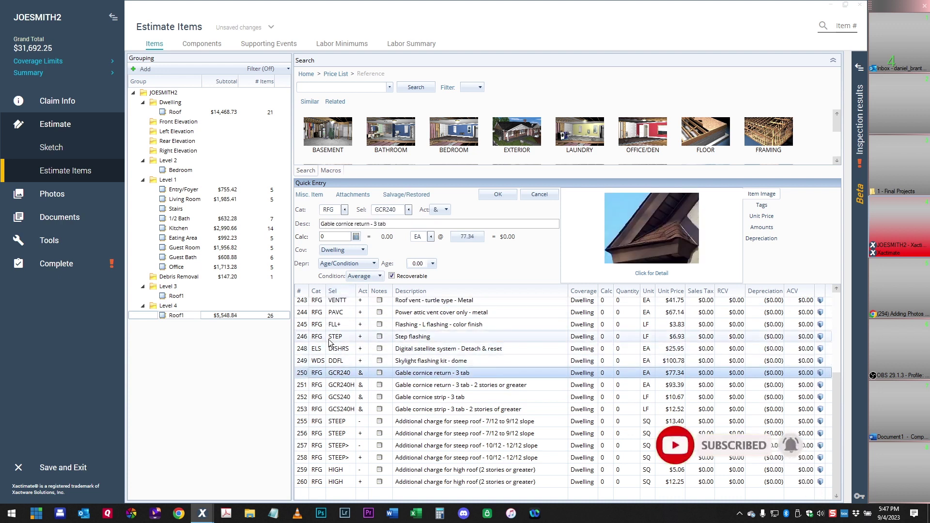
key("Delete")
key("Delete")
key("Delete")
key("Delete")
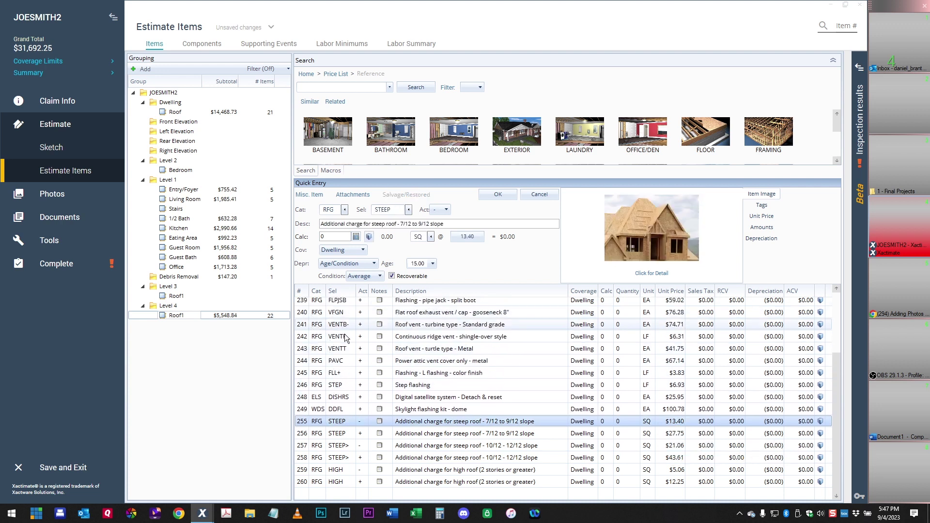
Delete the dome skylight flashing kit and the digital satellite system detach and reset items from Roof1.
left_click(306, 410)
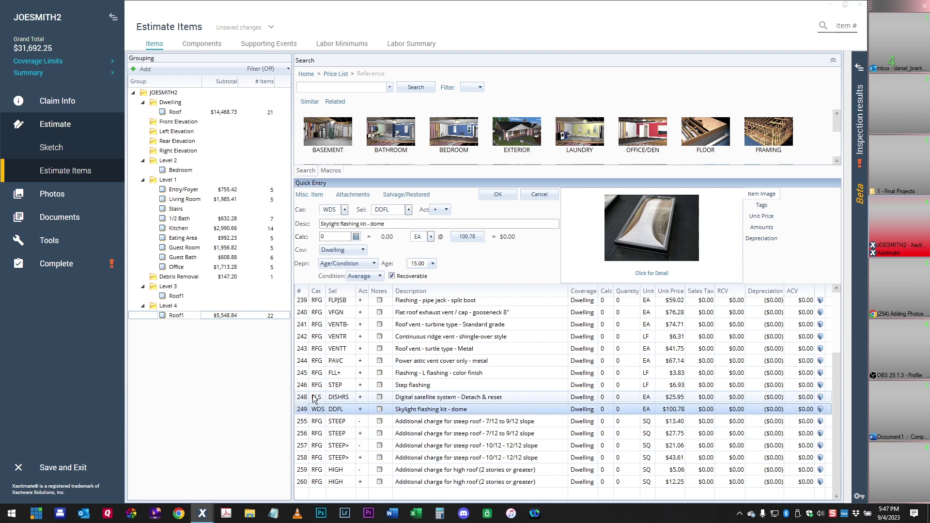
key("Delete")
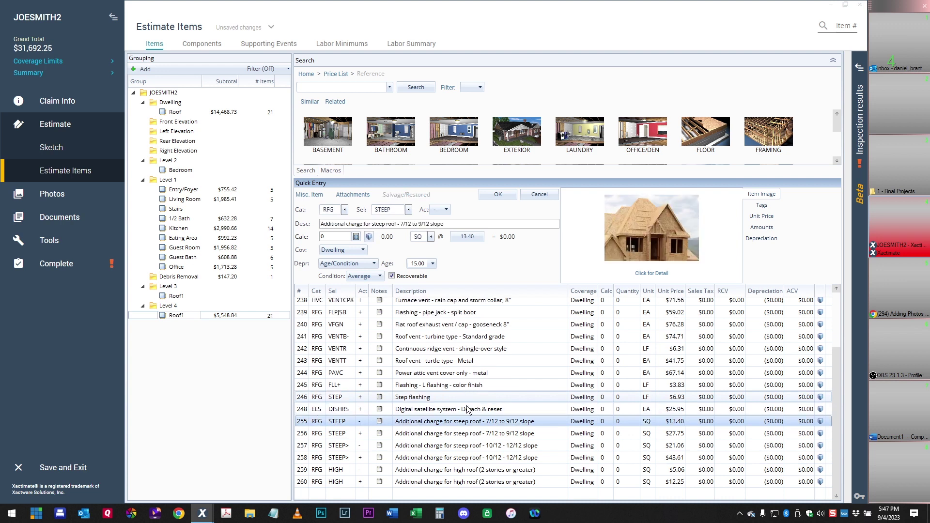
left_click(312, 407)
key("Delete")
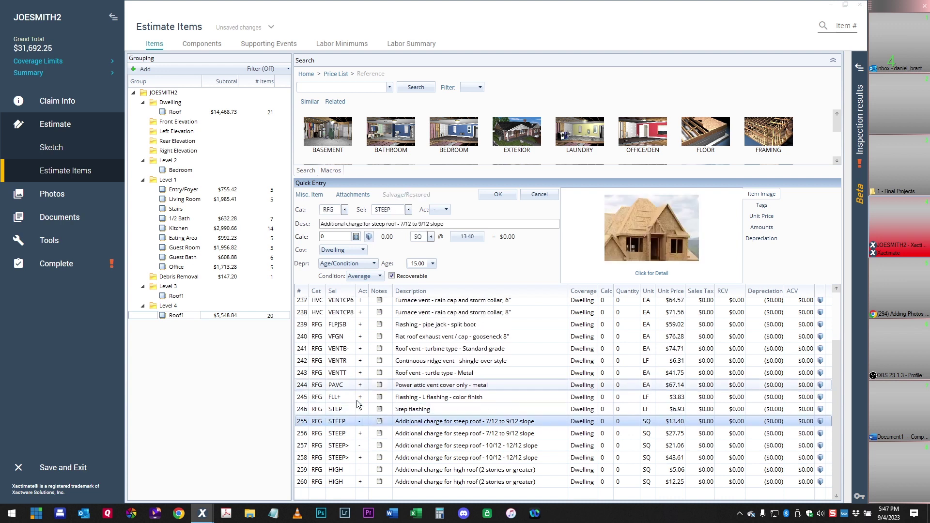
Delete the color finish L flashing and step flashing items from Roof1.
left_click(306, 397)
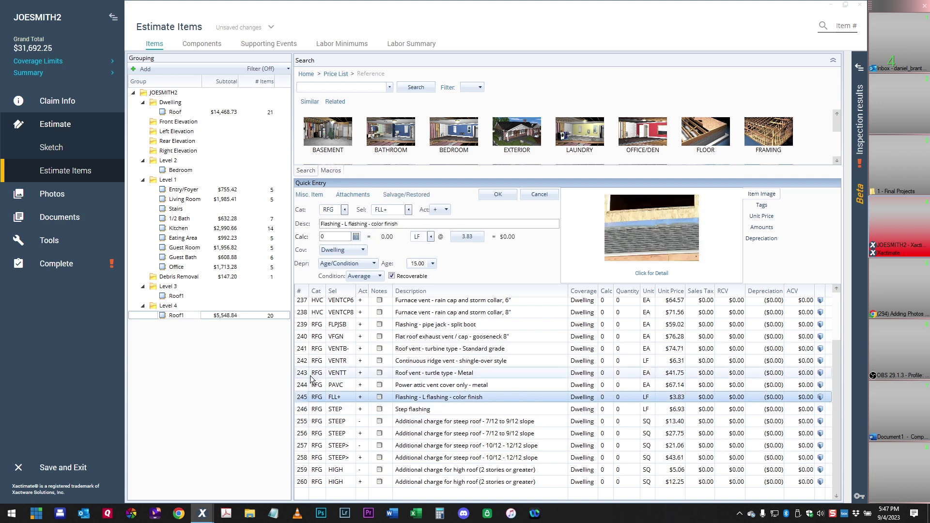
key("Delete")
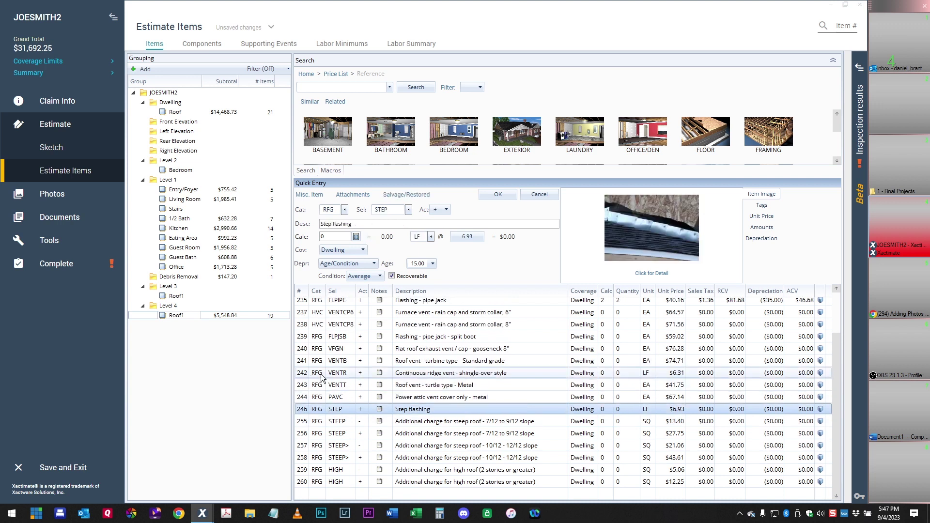
left_click(303, 407)
key("Delete")
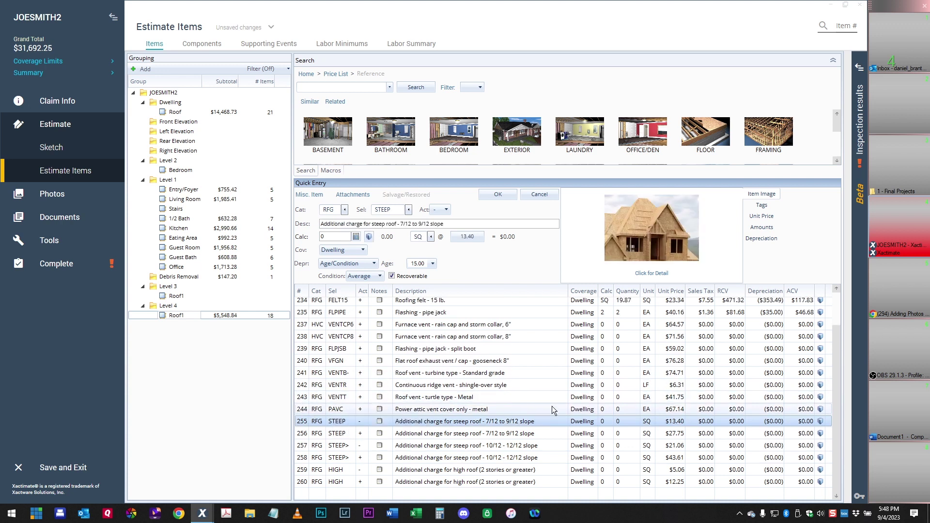
Set the calculation to 1 for both the metal power attic vent cover and the metal turtle roof vent.
left_click(603, 409)
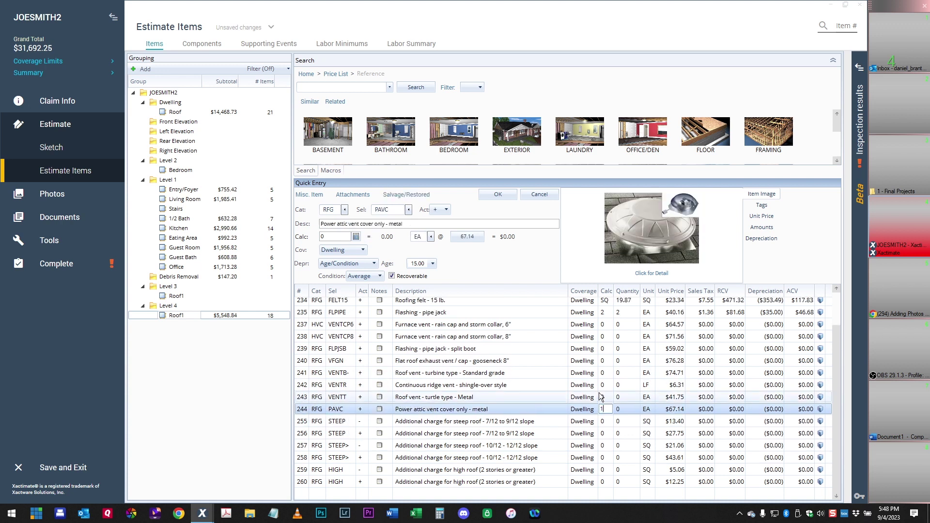
type("1")
key("Up")
type("1")
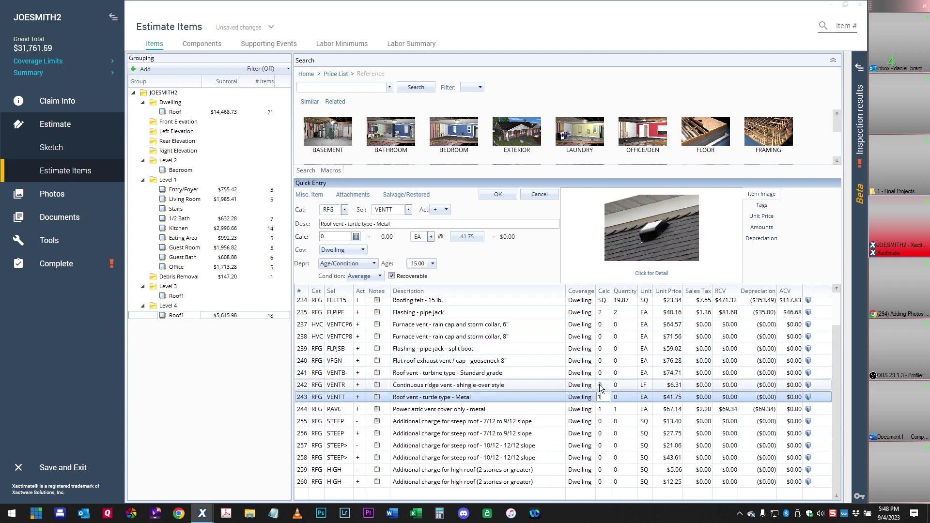
Set the continuous ridge vent's calculation to R-10 and delete the turbine roof vent item.
key("Up")
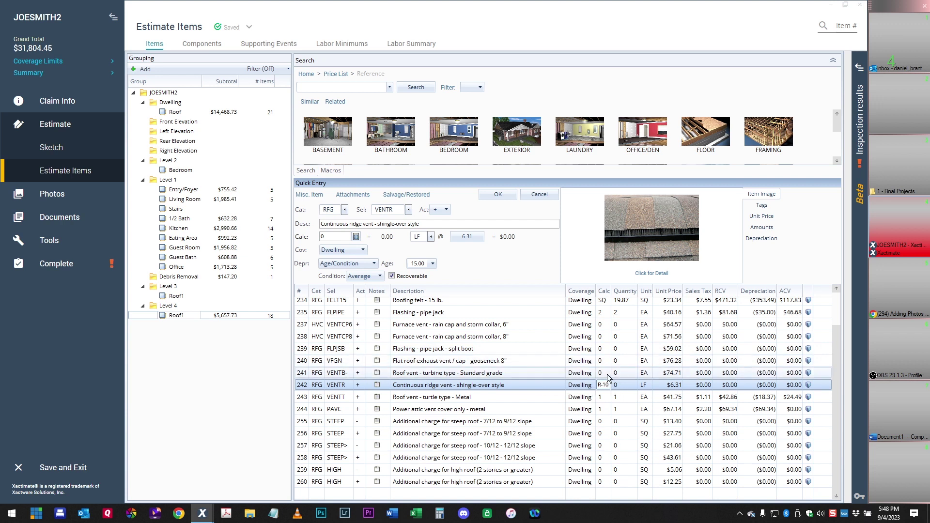
left_click(312, 372)
left_click(310, 362)
left_click(311, 374)
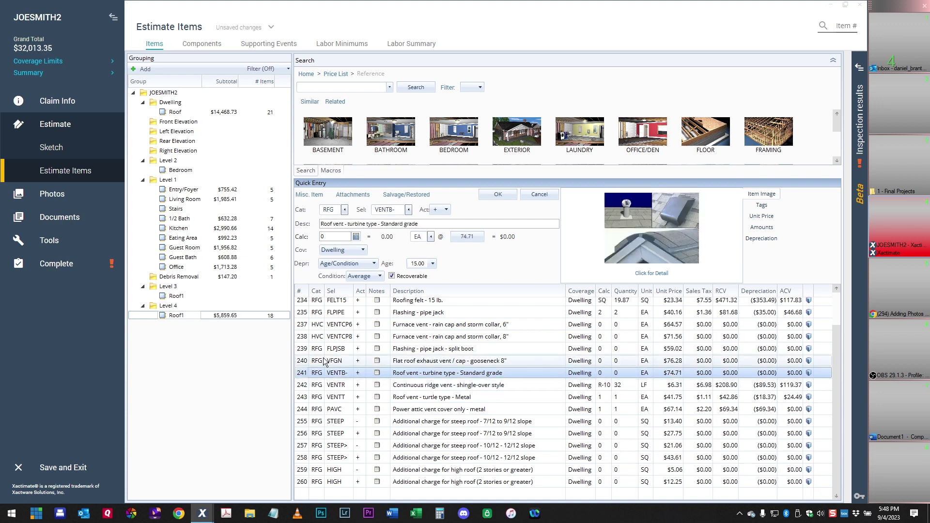
key("Delete")
Set the gooseneck exhaust vent and 6" furnace vent calculations to 1, and delete the split boot pipe jack and 8" furnace vent items.
left_click(606, 367)
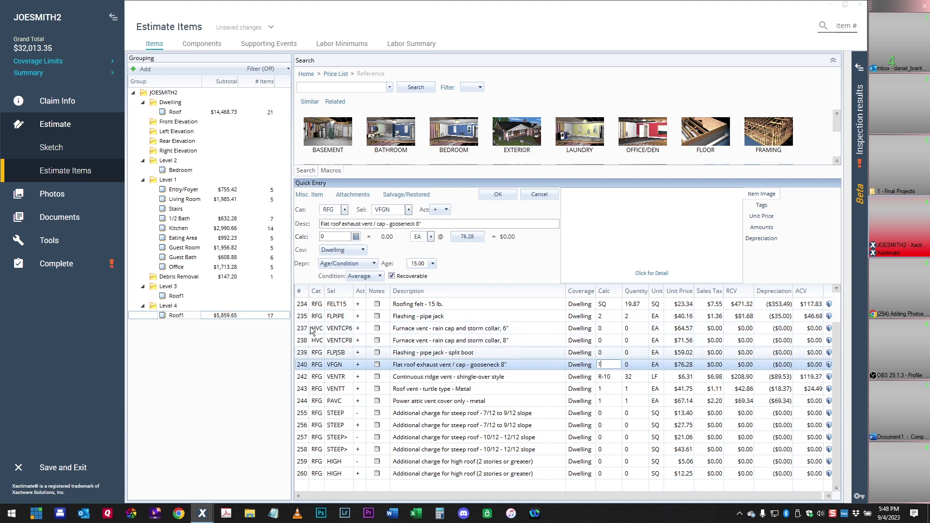
scroll(301, 354, "up", 3)
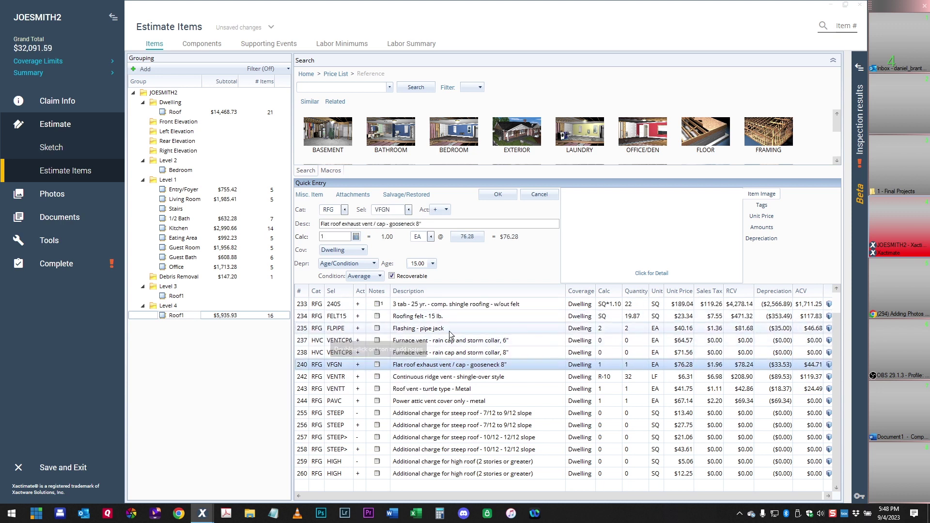
left_click(301, 353)
key("Delete")
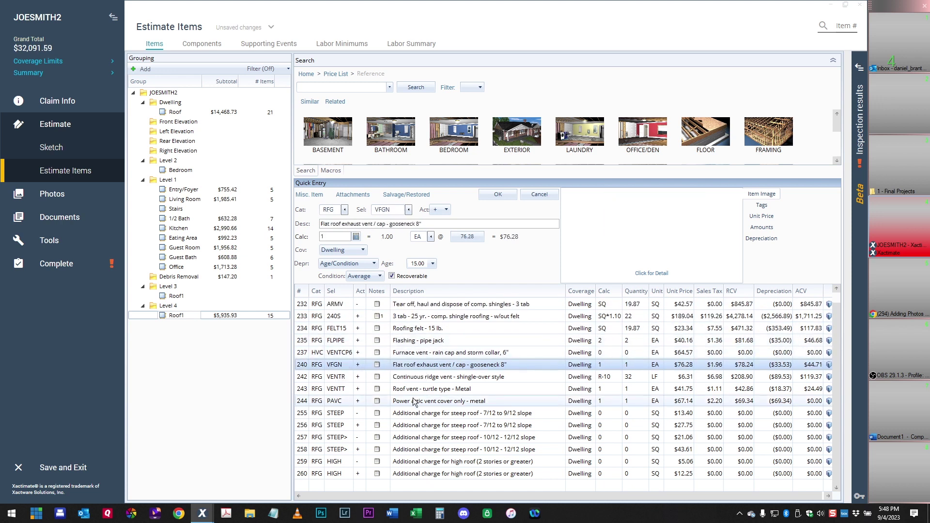
left_click(608, 352)
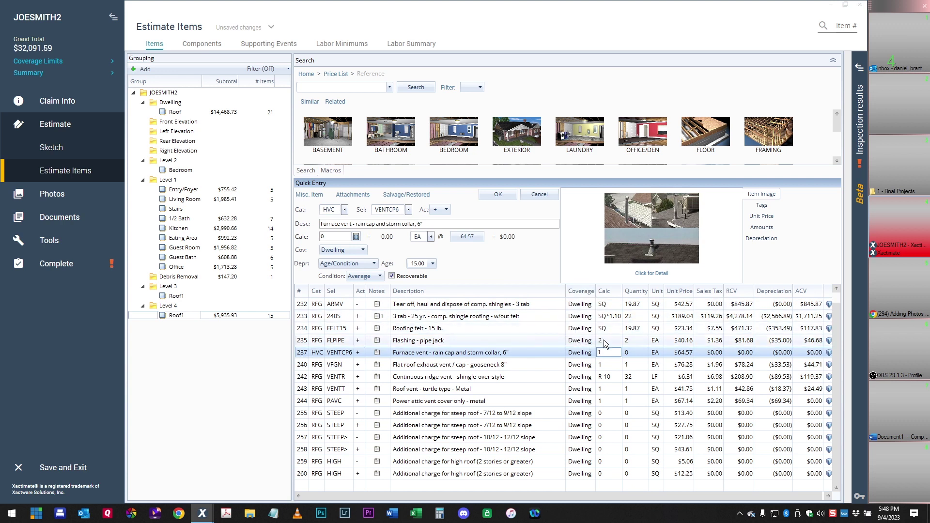
key("Up")
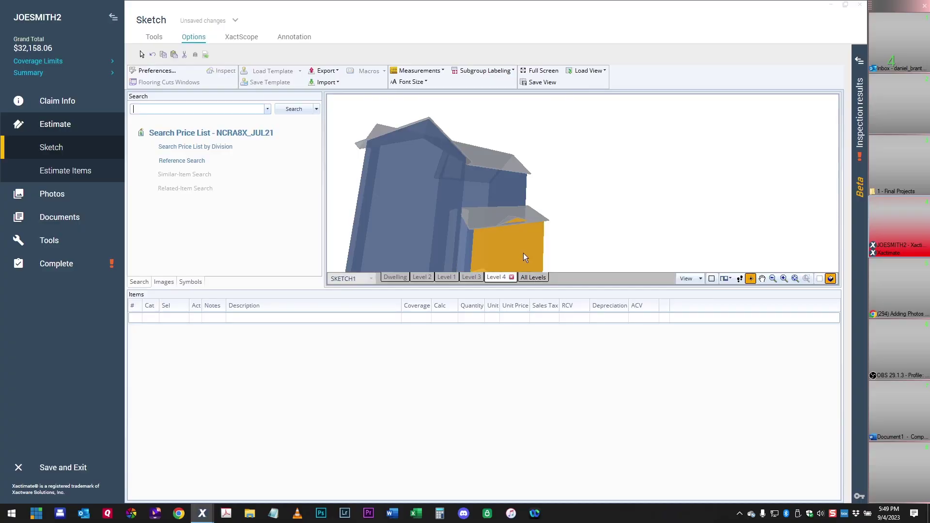
Return the sketch to plan view and place RFGSTEEP, the 7/12 to 9/12 steep roof charge, on roof face F2.
left_click(830, 278)
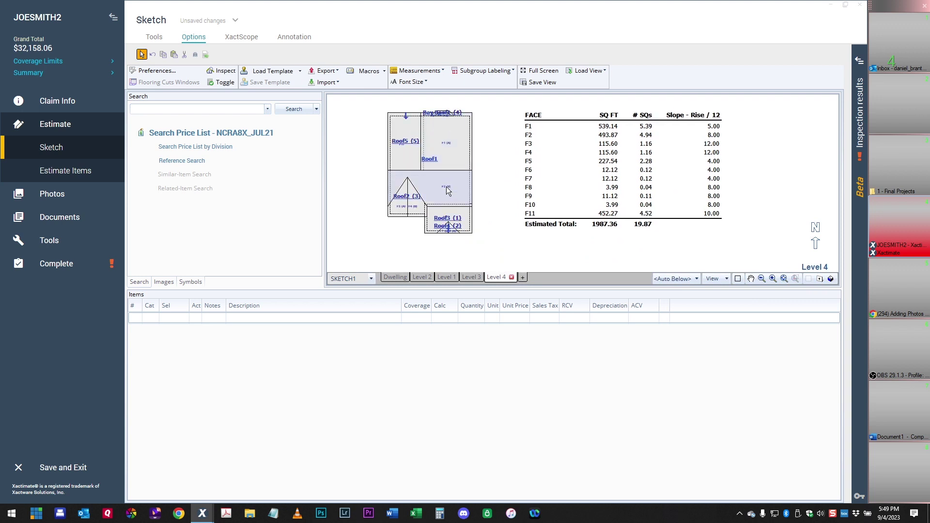
type("rfgs")
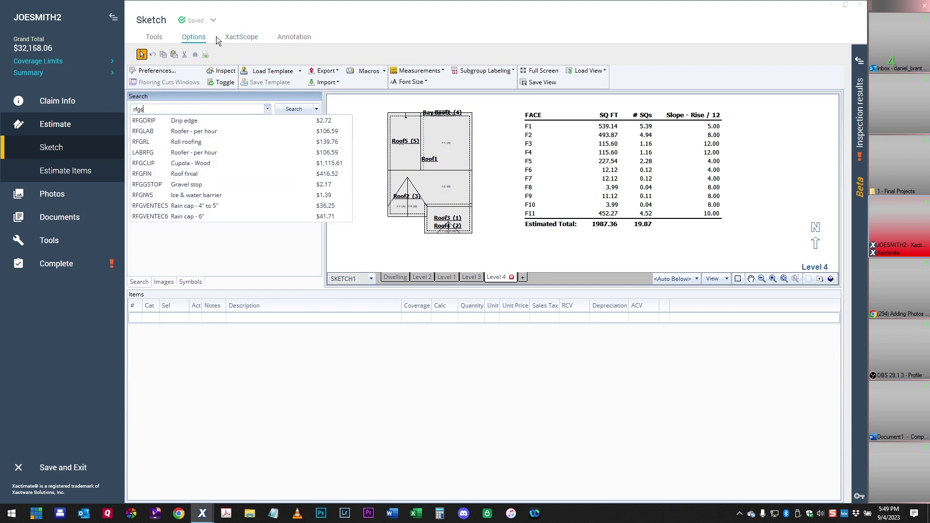
type("teep")
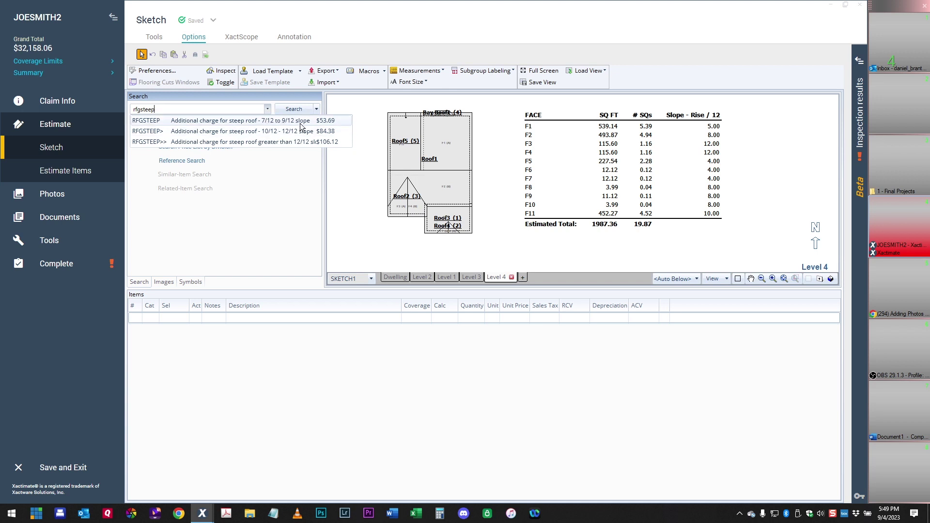
left_click(196, 123)
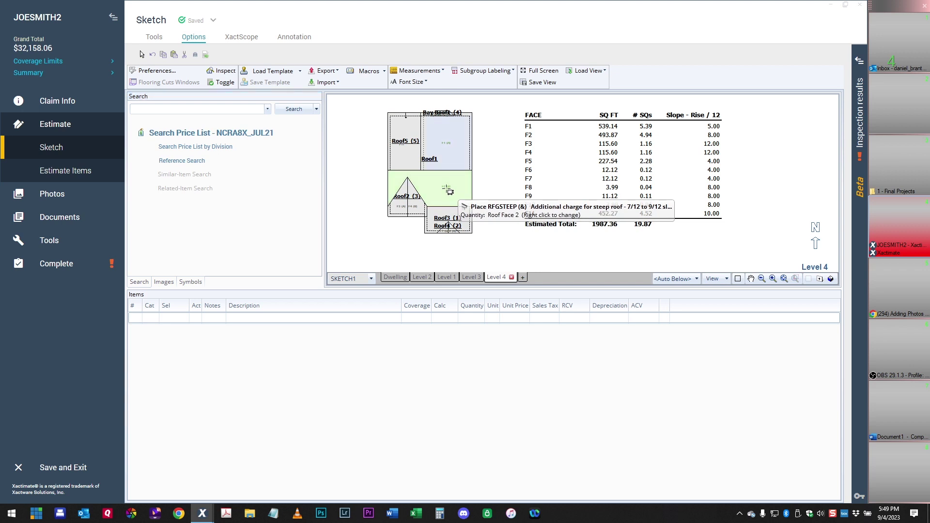
left_click(449, 191)
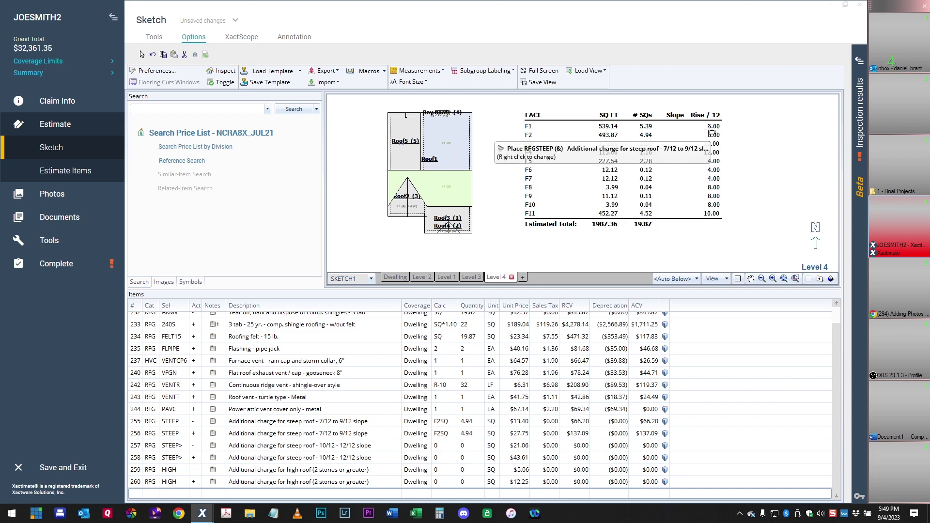
left_click(429, 154)
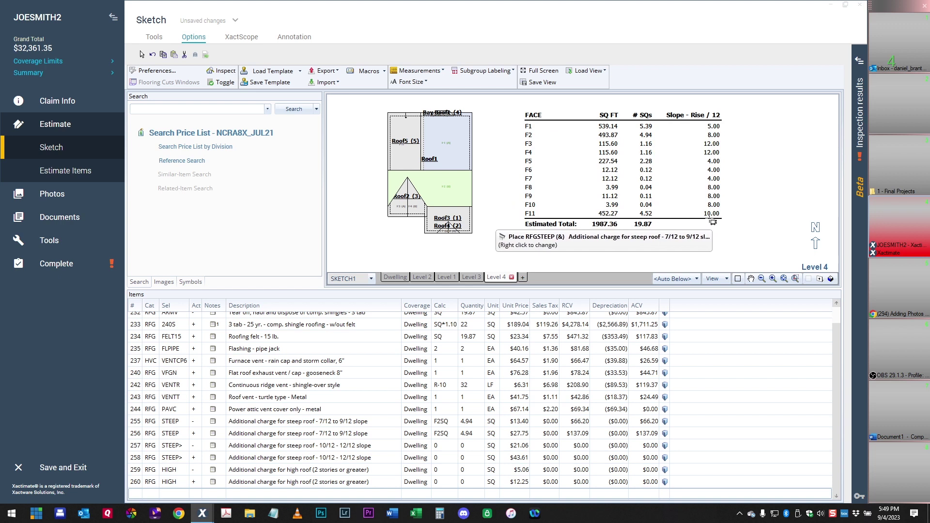
Place the same 7/12 to 9/12 steep roof charge on Bay Roof1 at the building's north edge.
left_click(151, 108)
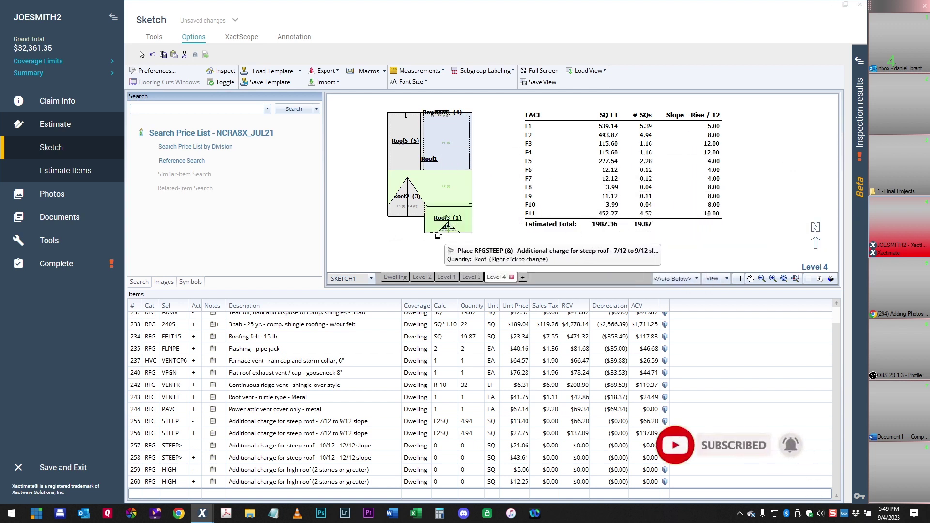
scroll(441, 102, "up", 5)
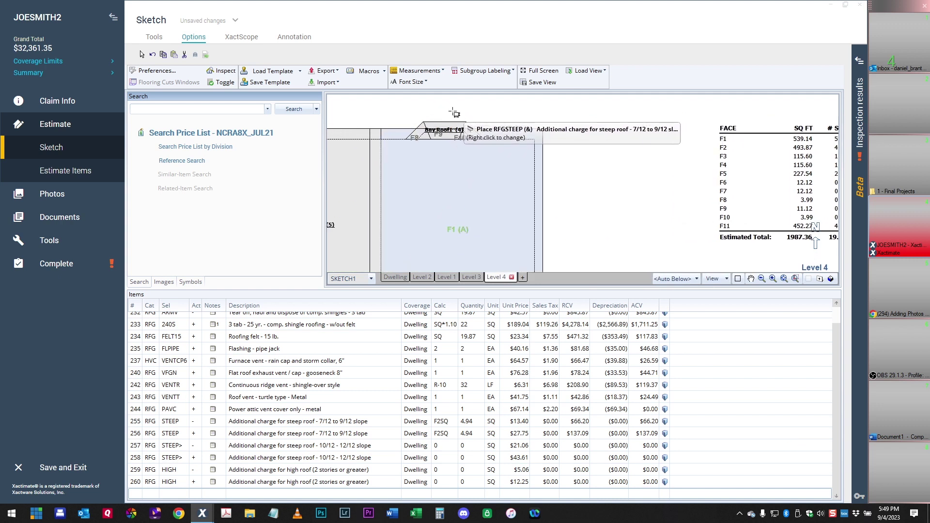
left_click(442, 136)
scroll(468, 173, "down", 3)
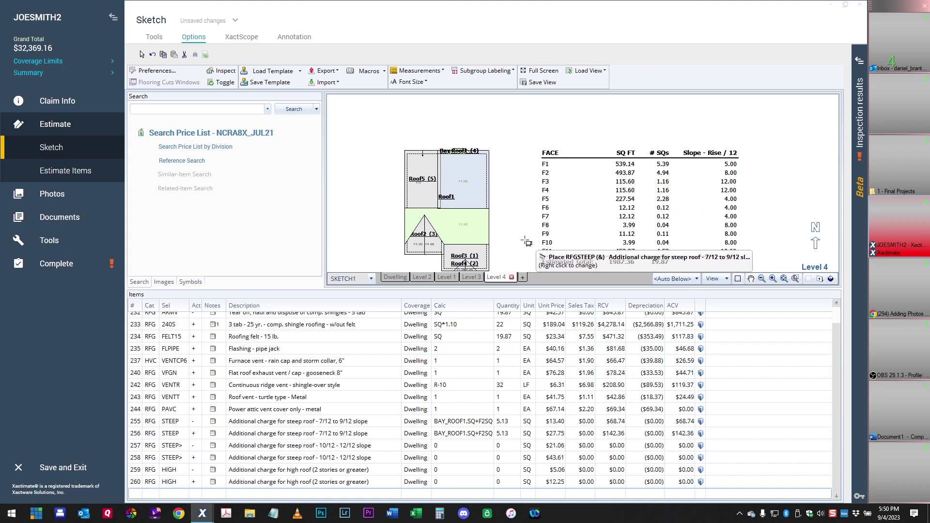
Place RFGSTEEP>, the 10/12 - 12/12 steep roof charge, on Roof5 and both faces of Roof2.
type("rfgsteep")
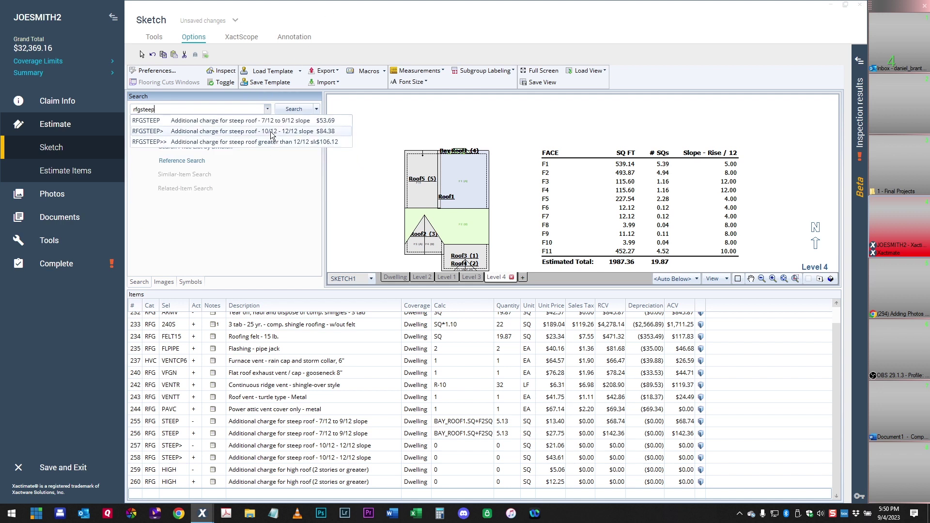
left_click(211, 131)
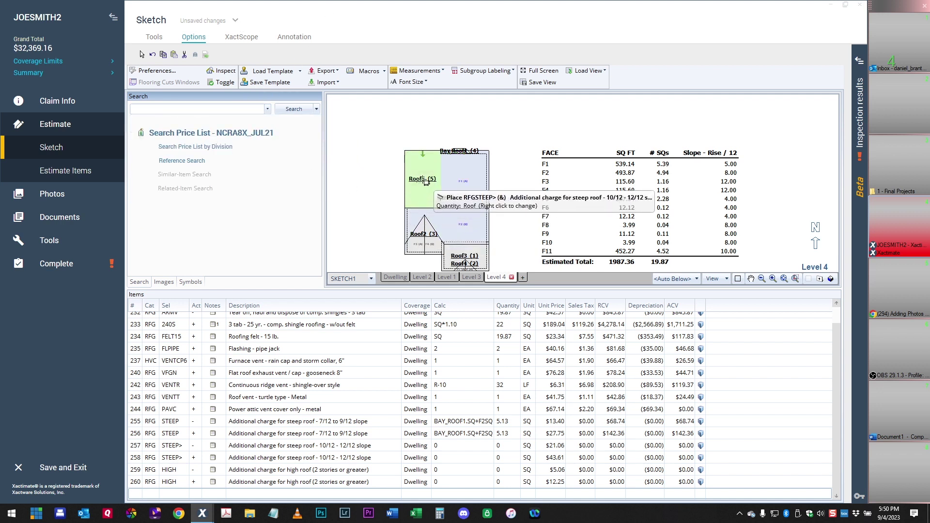
left_click(426, 239)
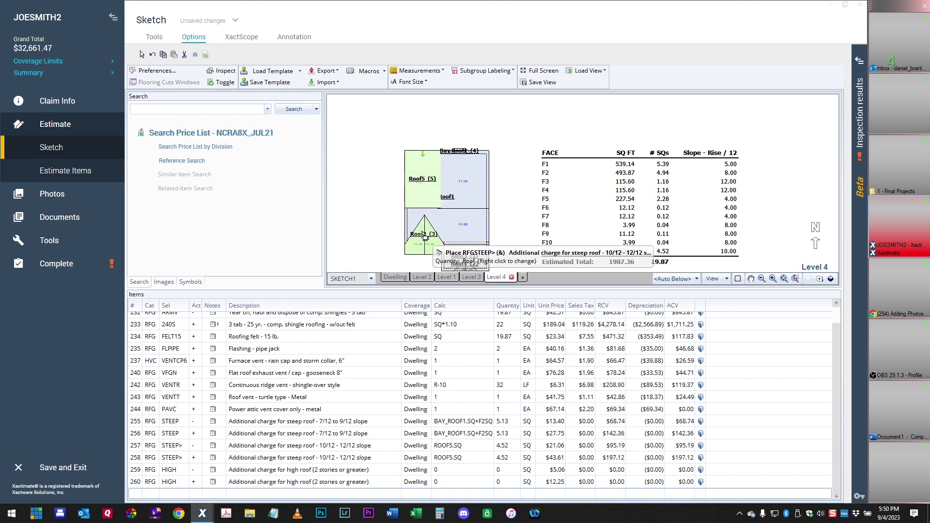
left_click(471, 268)
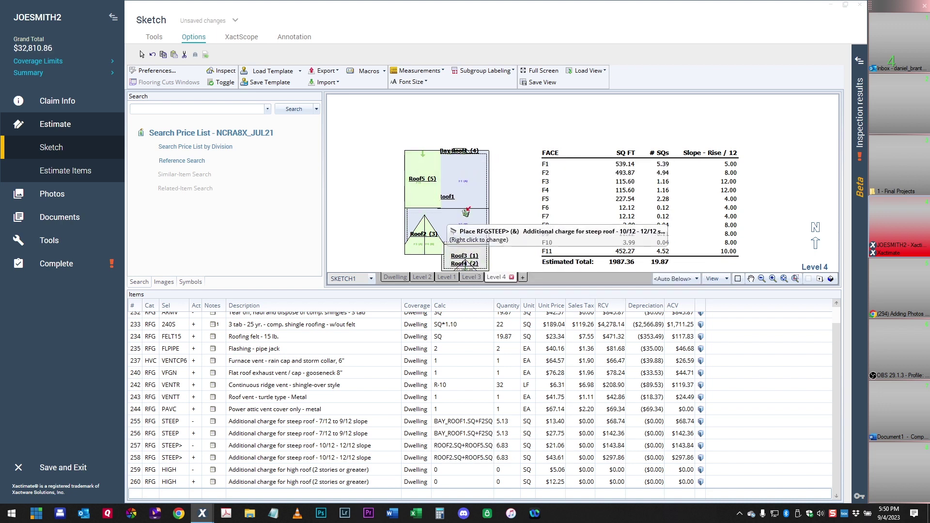
Place RFGHIGH, the high roof charge for 2 stories or greater, on both faces of Roof1 and both faces of Roof2.
left_click(142, 108)
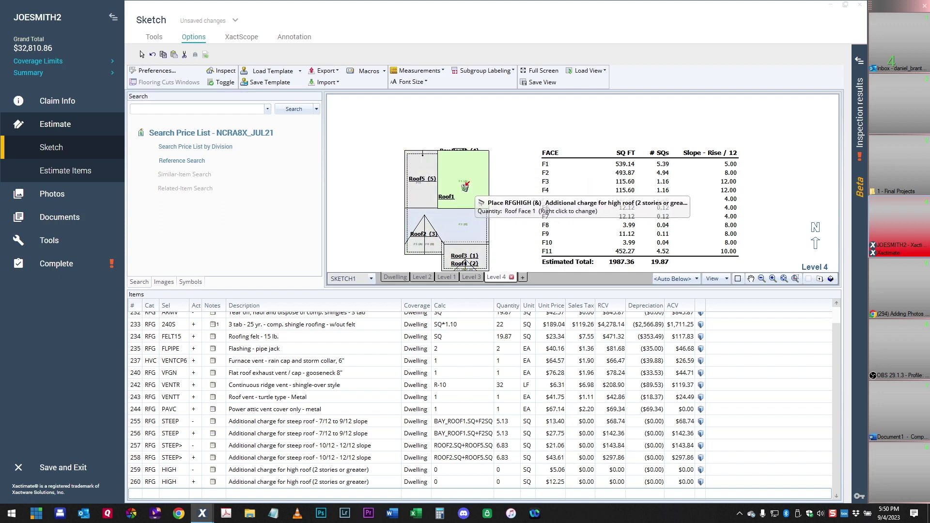
left_click(469, 219)
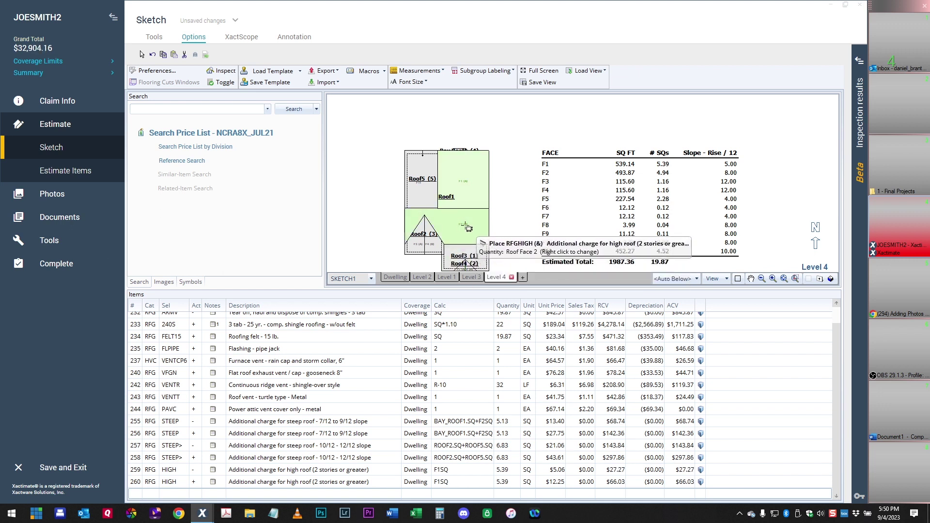
left_click(426, 241)
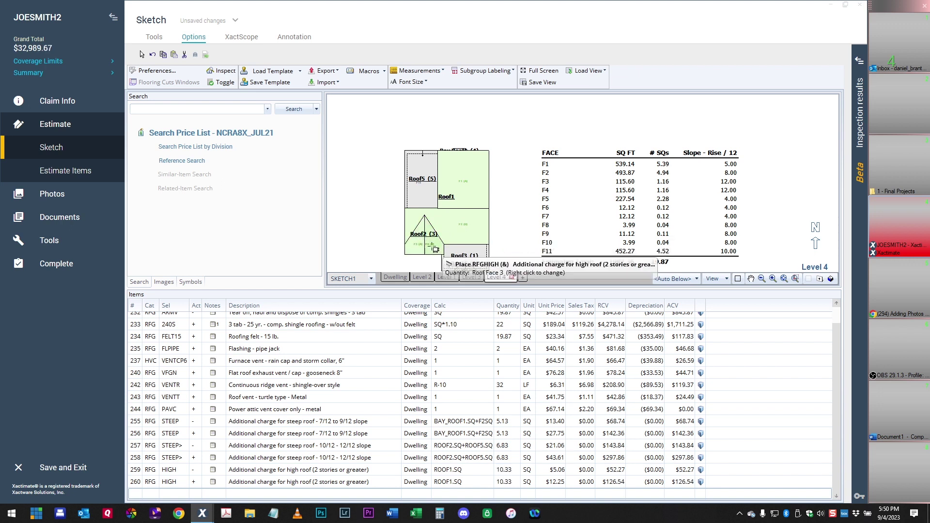
left_click(433, 245)
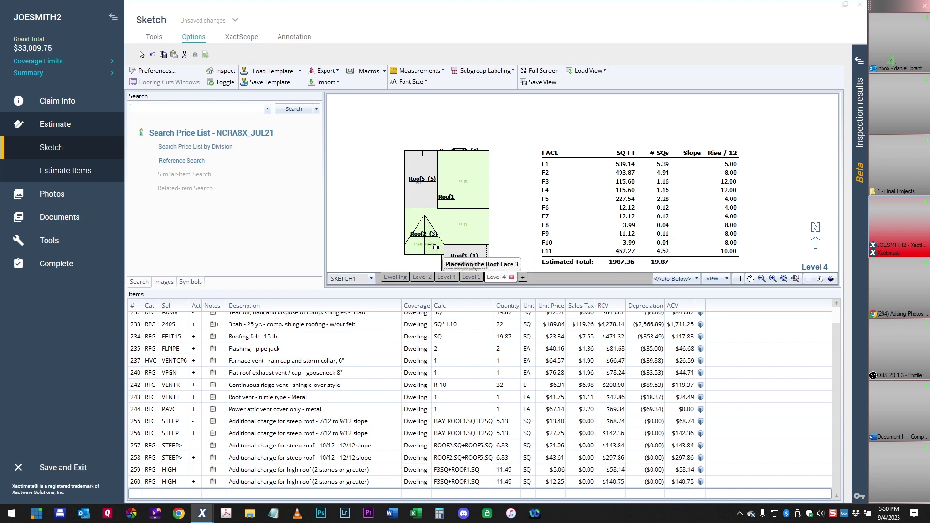
left_click(458, 180)
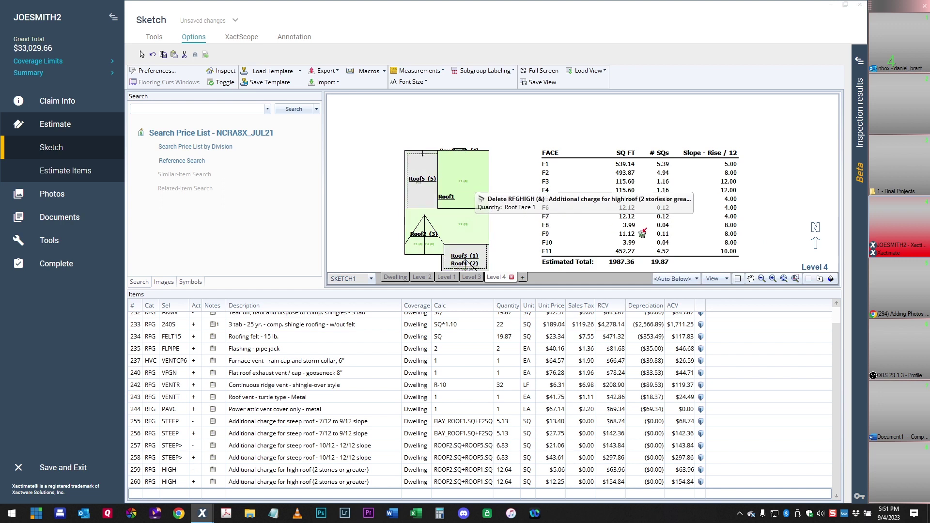
left_click(465, 191)
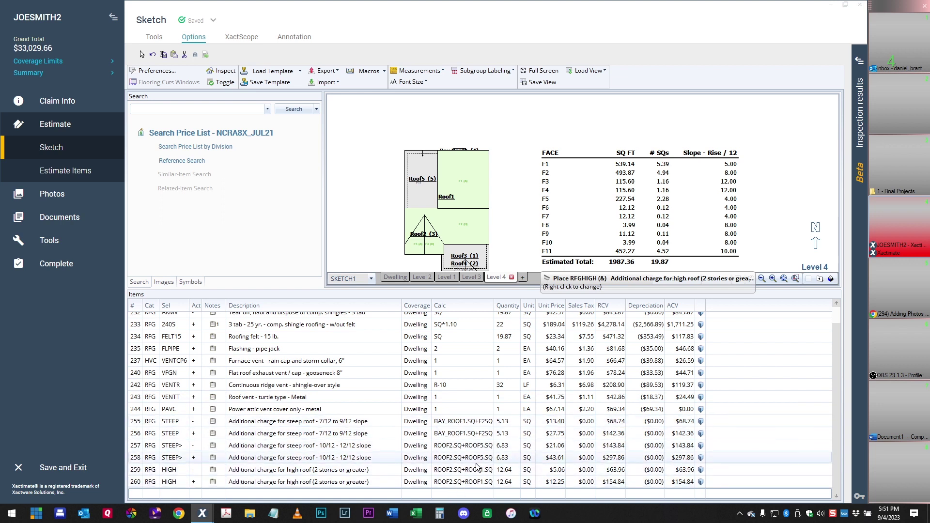
In the estimate items' Global Changes for Level 4's Roof1, choose depreciation changes for all categories, calculated by Age/Condition.
scroll(441, 379, "up", 1)
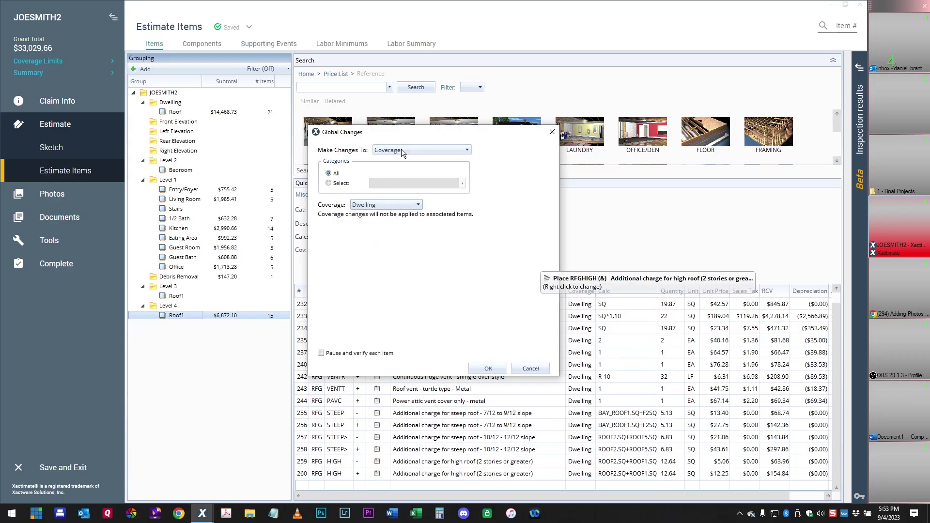
left_click(405, 150)
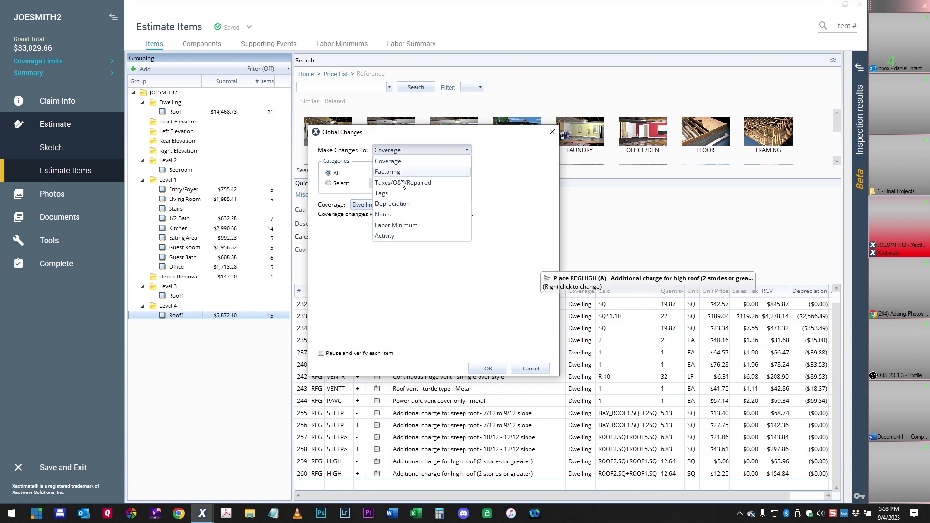
left_click(401, 205)
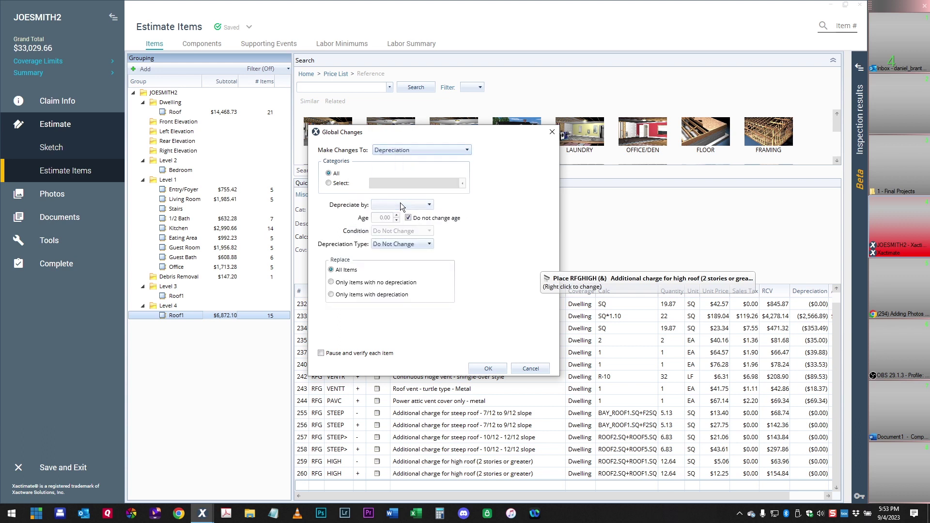
left_click(401, 202)
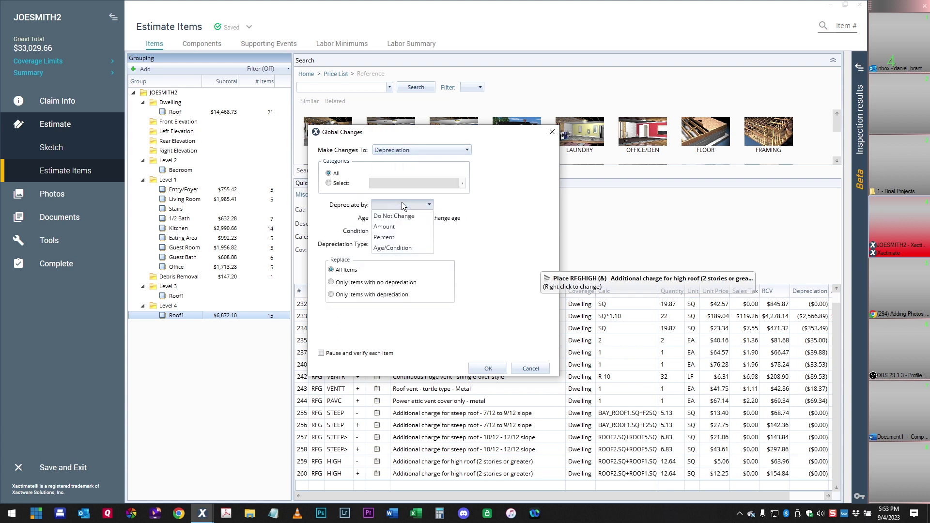
left_click(397, 249)
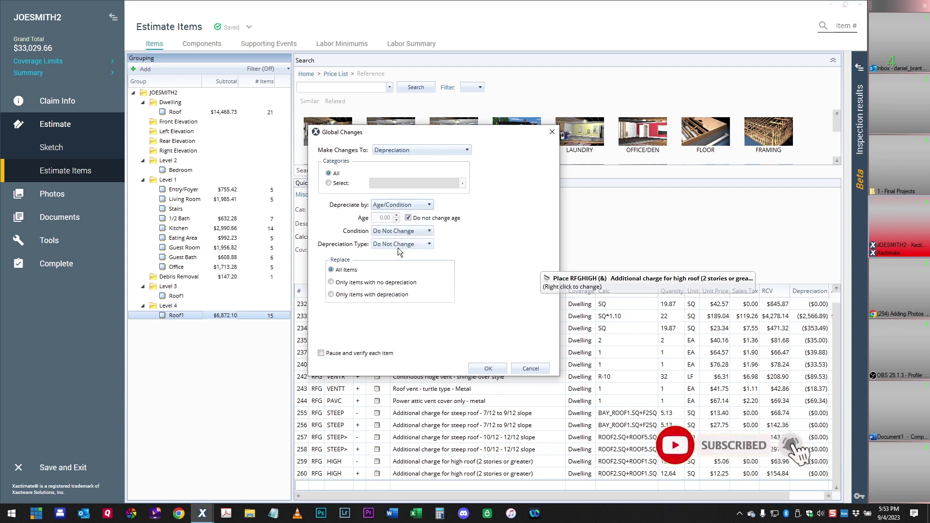